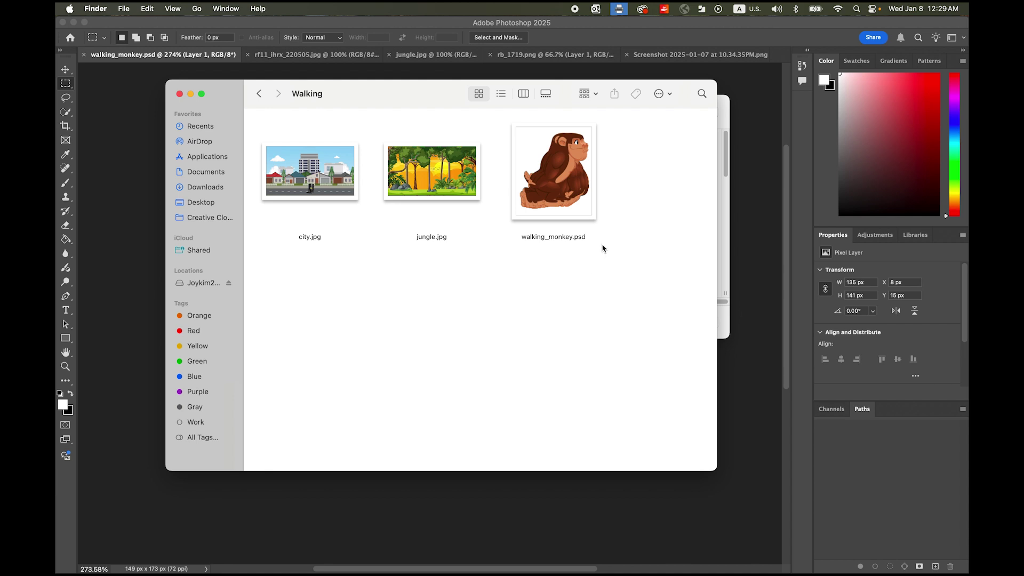
Select walking_monkey.psd in the Walking folder and open it in Photoshop
{"action": "left_click", "coordinate": [562, 186]}
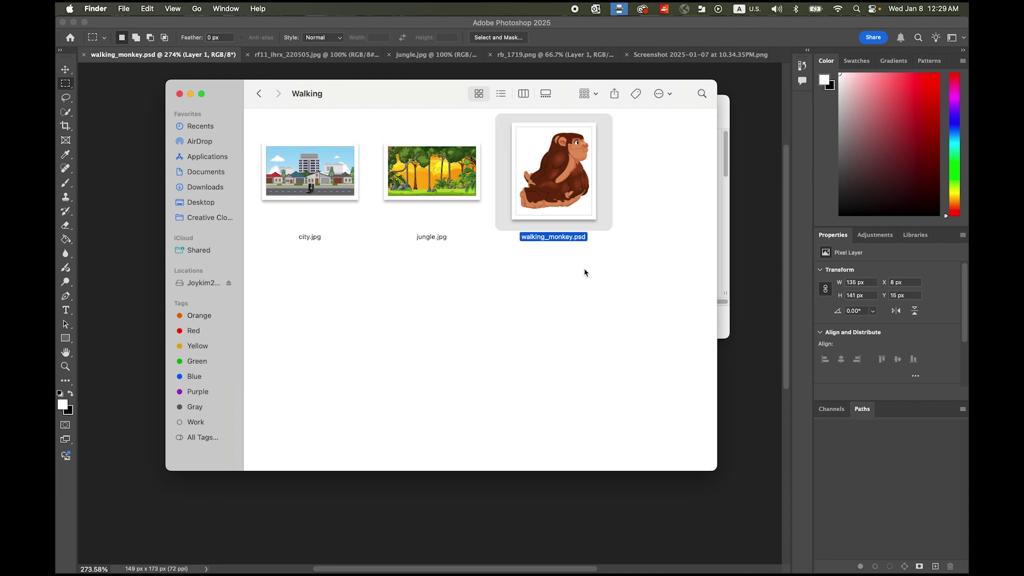
{"action": "left_click", "coordinate": [734, 377]}
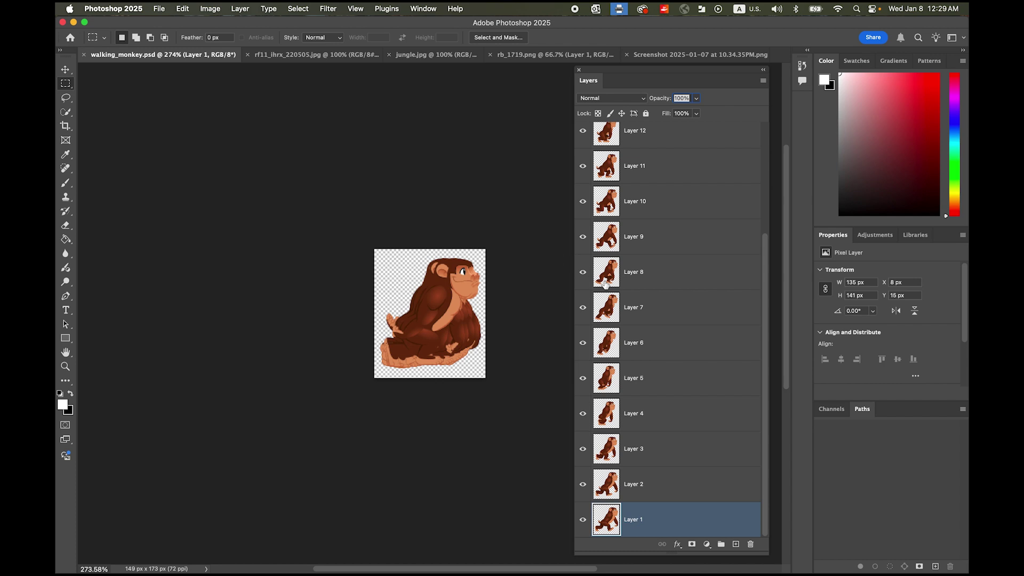
{"action": "left_click_drag", "start_coordinate": [767, 314], "coordinate": [762, 398]}
{"action": "mouse_move", "coordinate": [192, 566]}
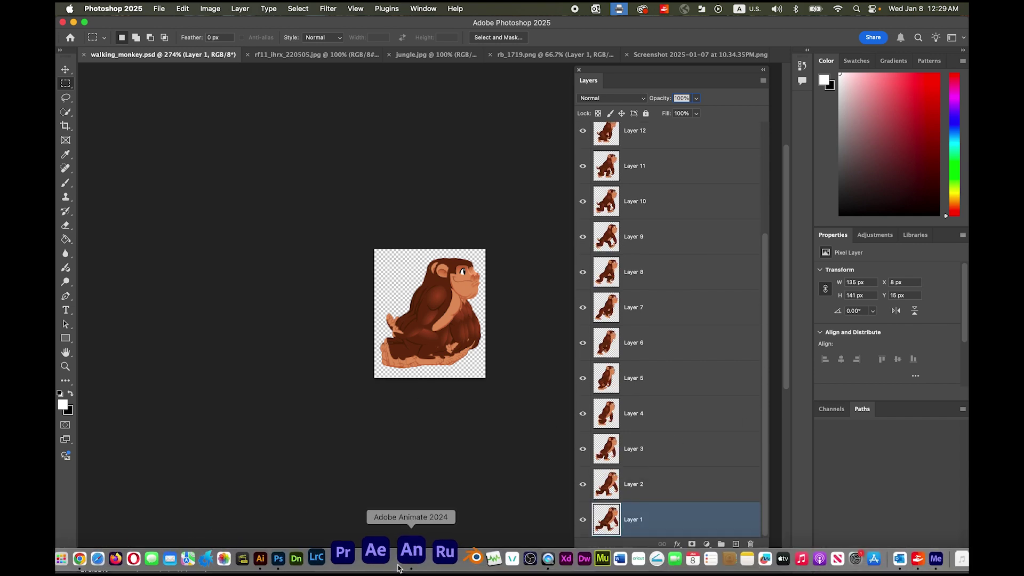
{"action": "left_click", "coordinate": [399, 565]}
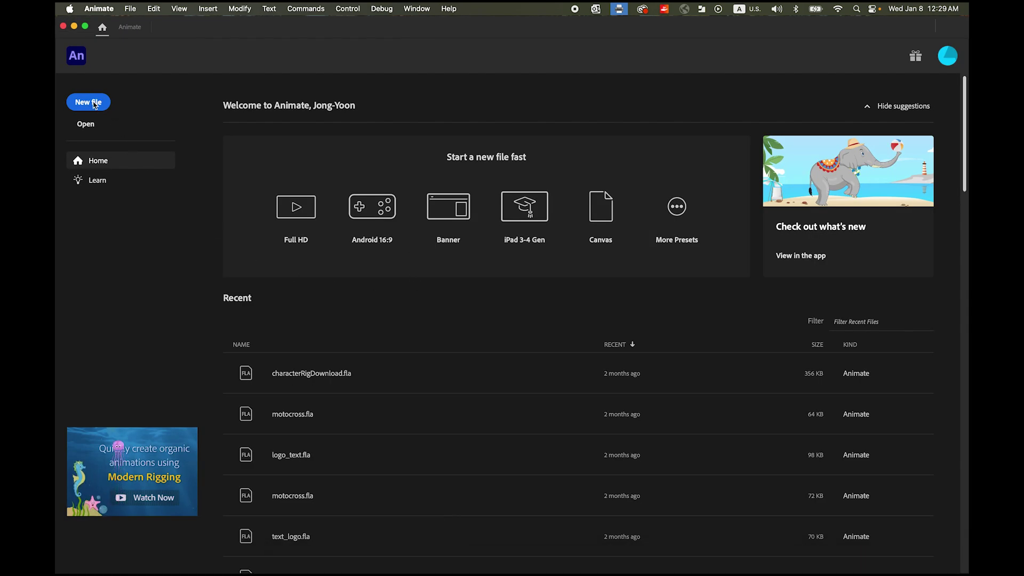
Create a new HTML5 Canvas document with width 1289 and height 720
{"action": "left_click", "coordinate": [93, 104]}
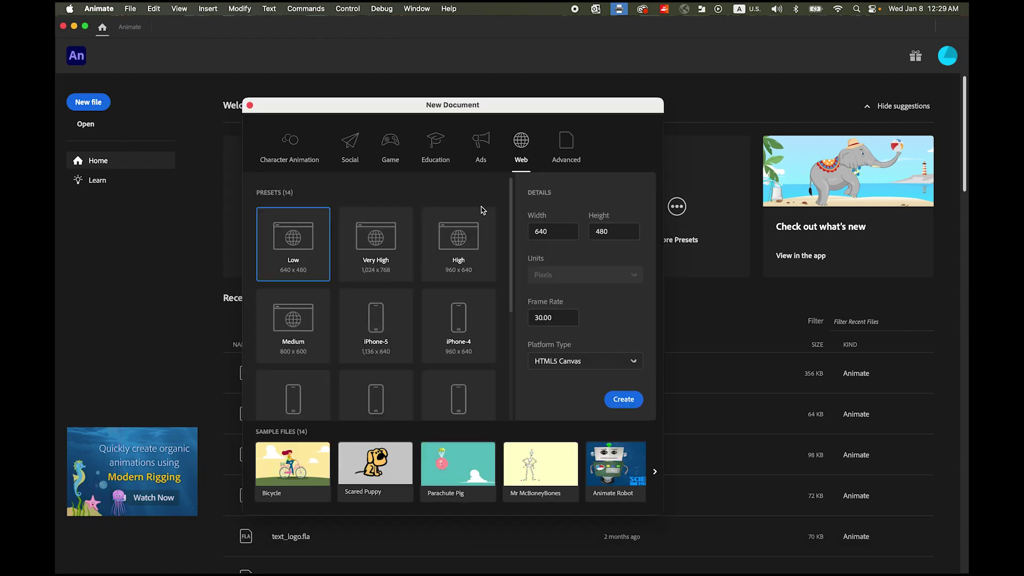
{"action": "double_click", "coordinate": [555, 231]}
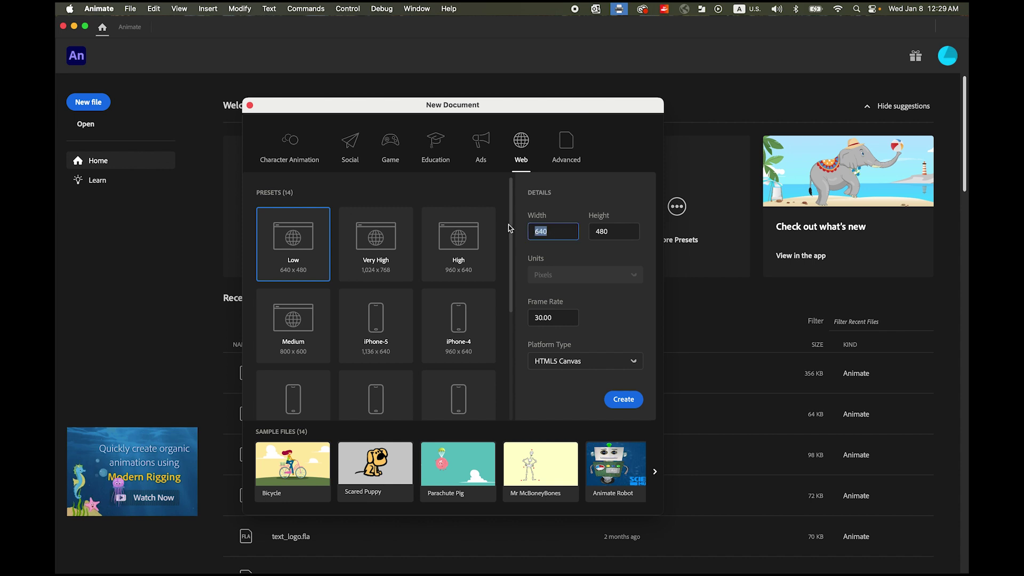
{"action": "type", "text": "1289"}
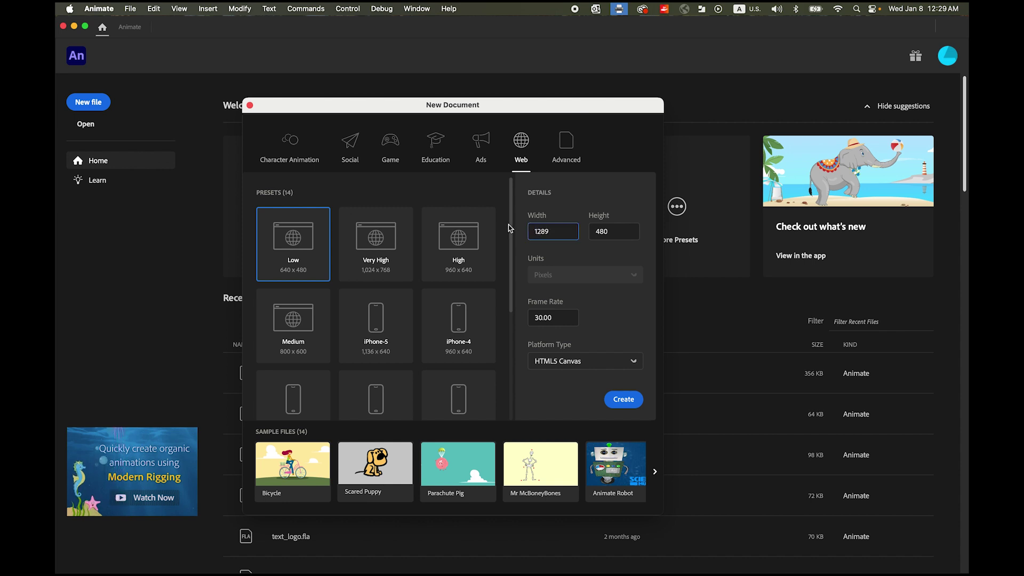
{"action": "double_click", "coordinate": [620, 233]}
{"action": "type", "text": "7"}
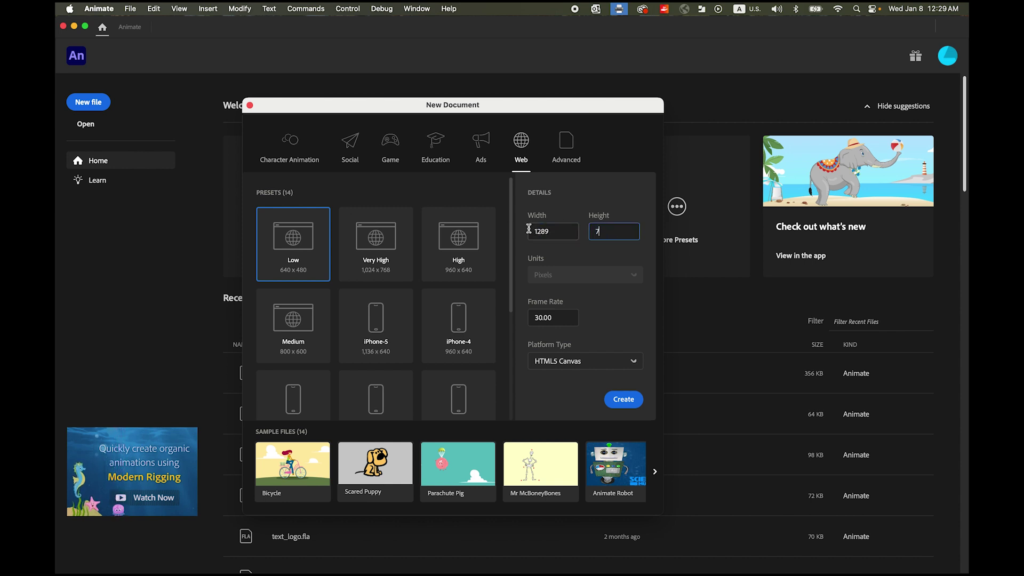
{"action": "type", "text": "20"}
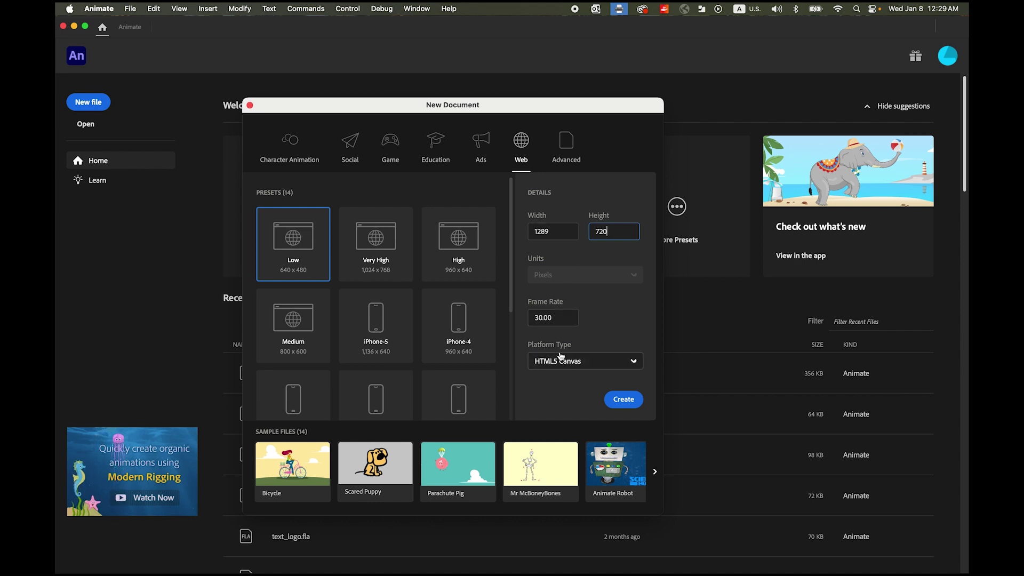
{"action": "left_click", "coordinate": [630, 362]}
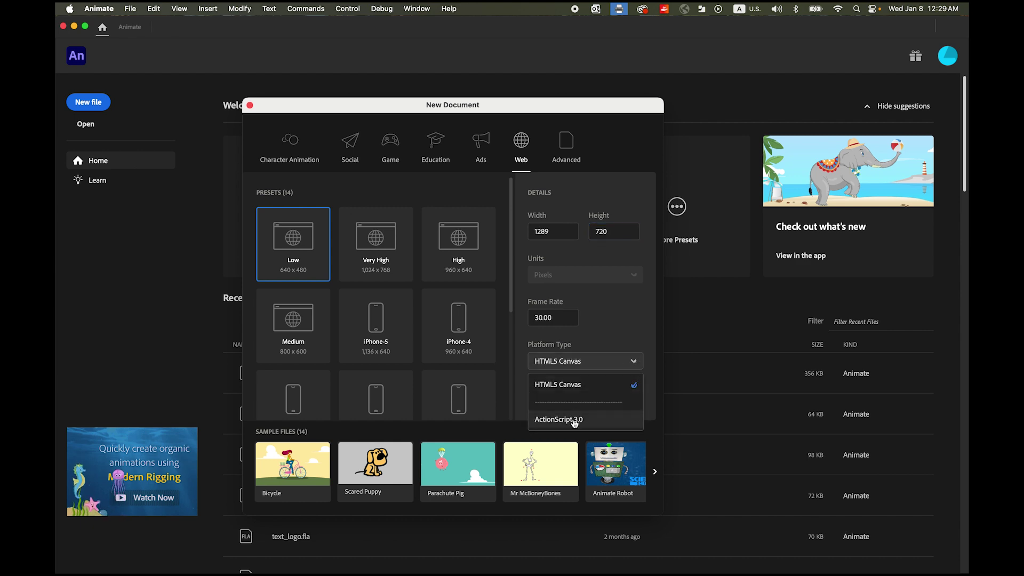
{"action": "left_click", "coordinate": [629, 328]}
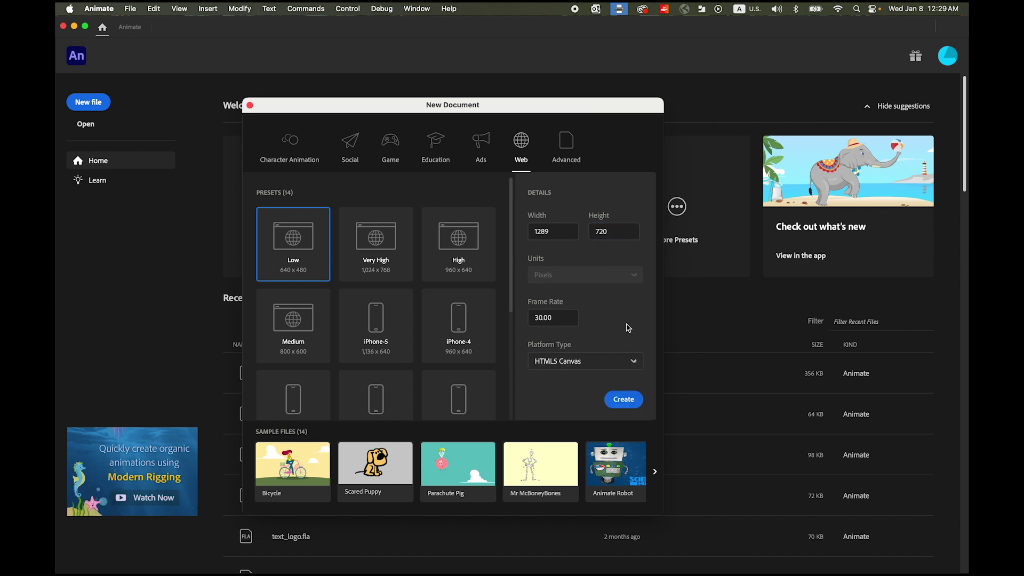
{"action": "left_click", "coordinate": [623, 400]}
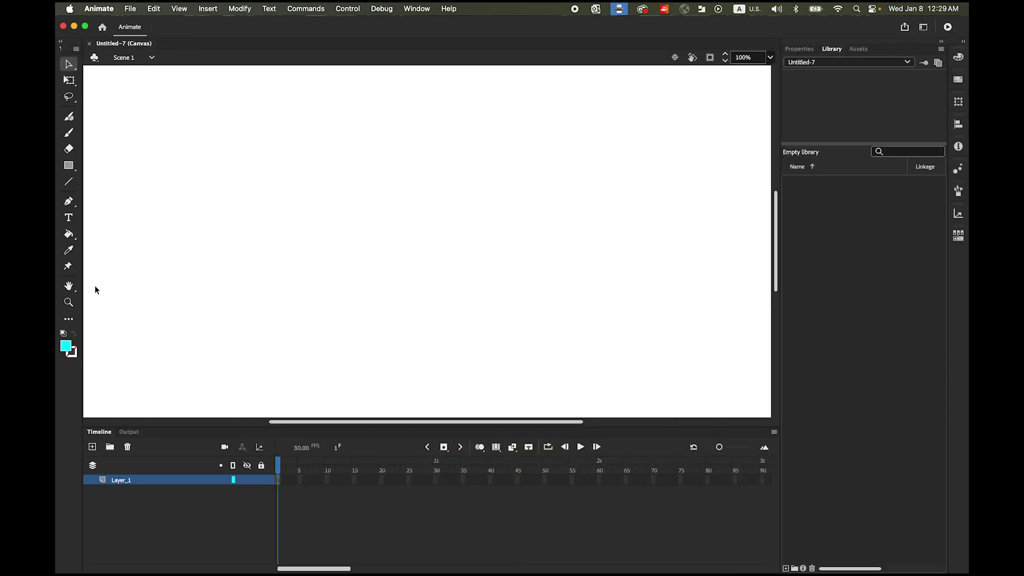
Fit the whole stage in view, then bring the monkey file in Photoshop forward
{"action": "double_click", "coordinate": [69, 286]}
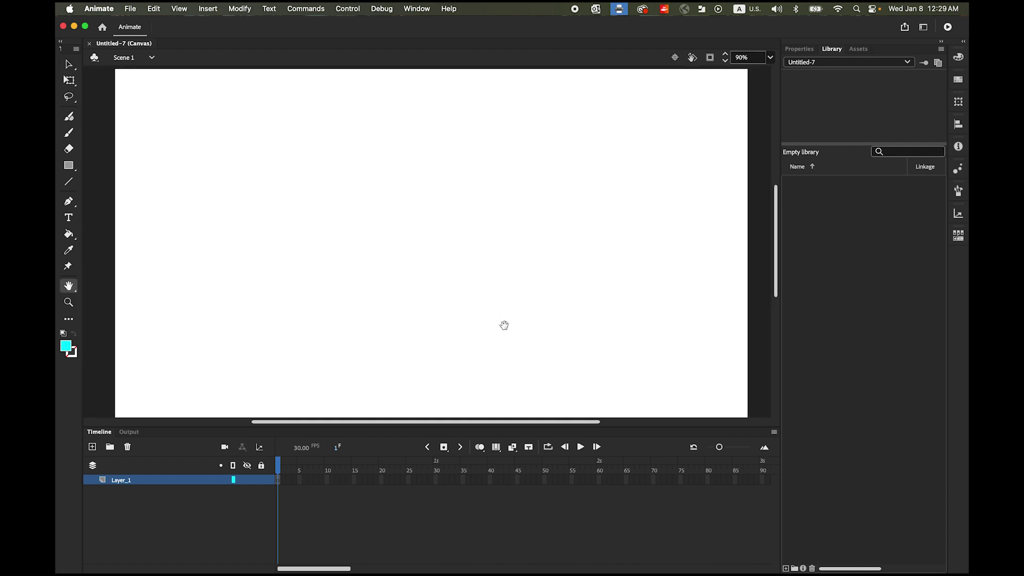
{"action": "mouse_move", "coordinate": [217, 571]}
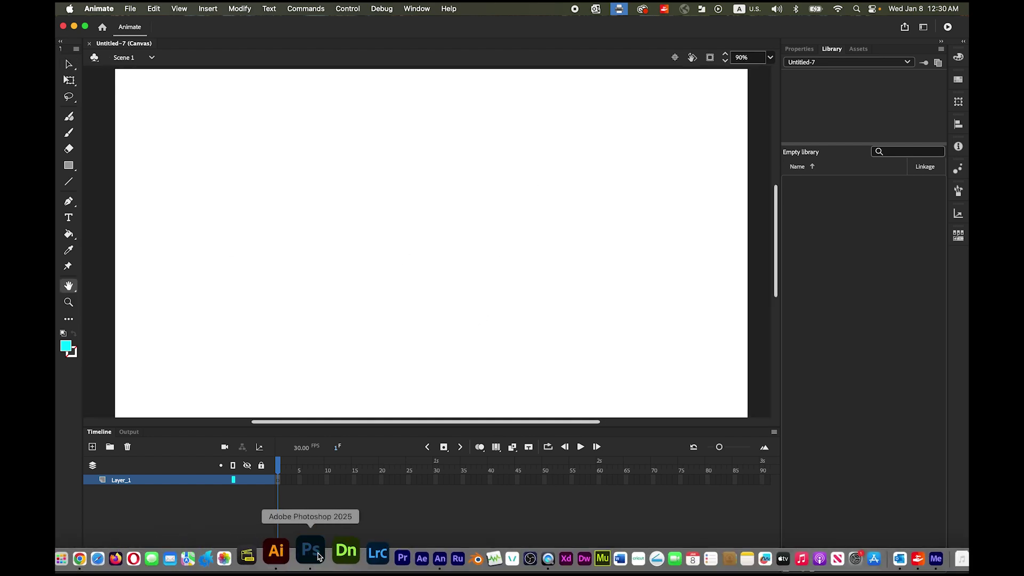
{"action": "left_click", "coordinate": [305, 556]}
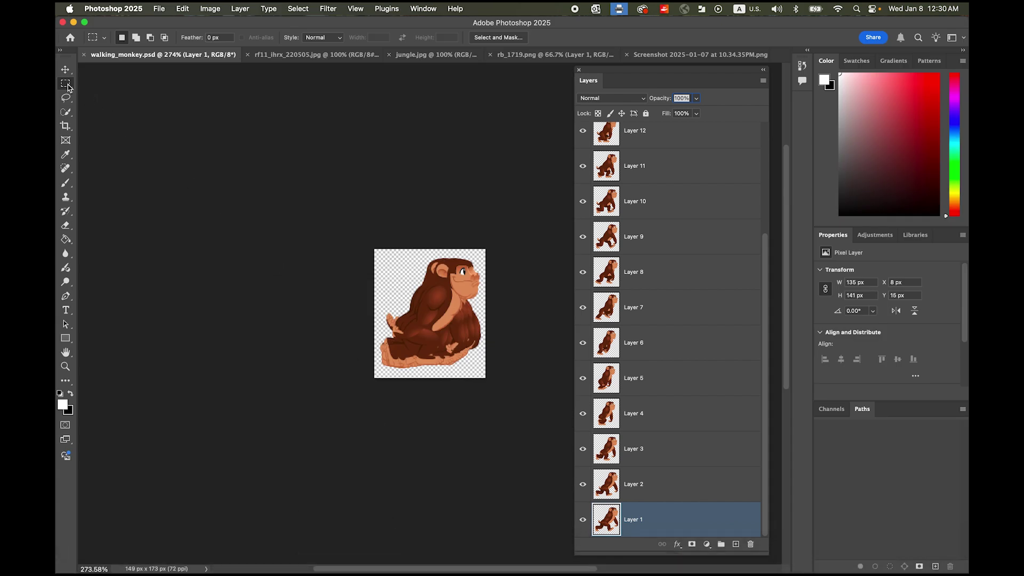
Marquee-select the entire 149 × 173 px monkey canvas, then return to Animate
{"action": "left_click_drag", "start_coordinate": [339, 219], "coordinate": [556, 444]}
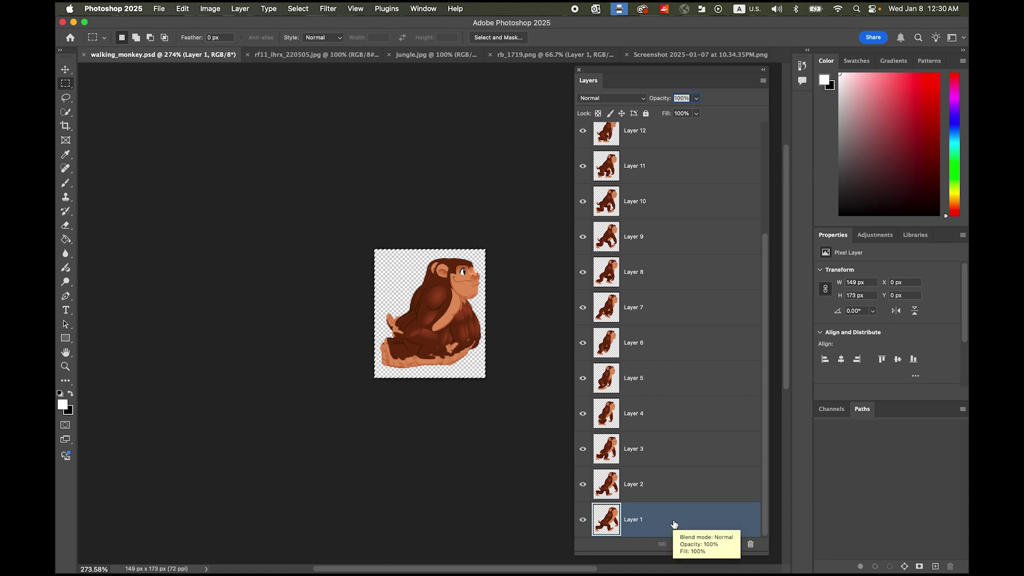
{"action": "mouse_move", "coordinate": [289, 574]}
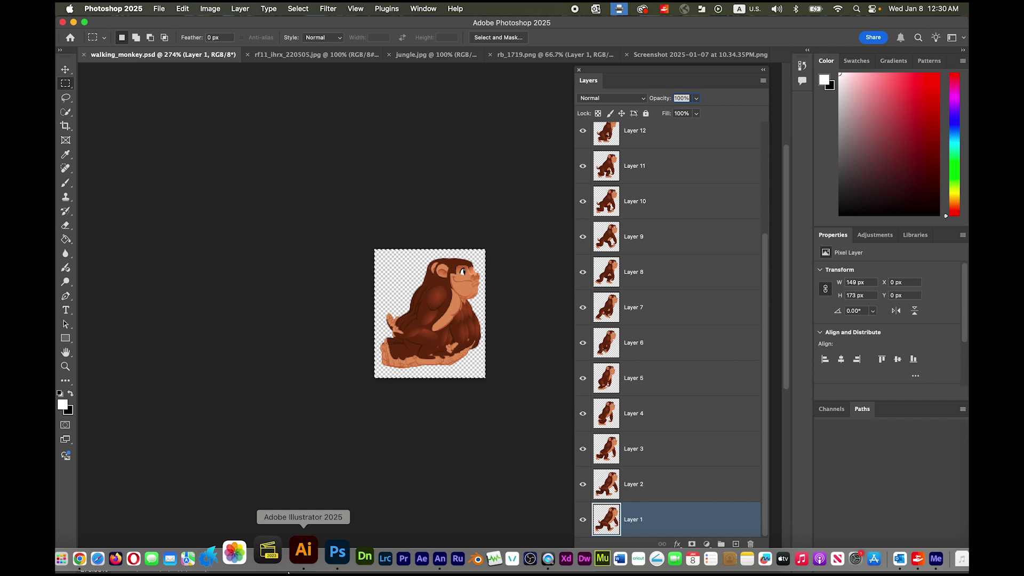
{"action": "left_click", "coordinate": [405, 553]}
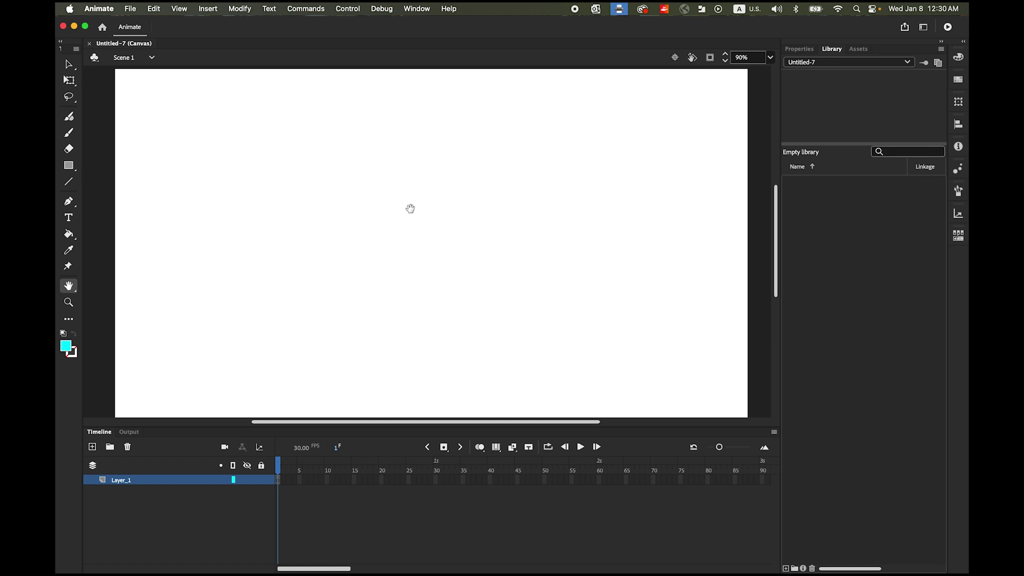
Add a Movie Clip symbol named walking_monkey from the Library panel and return to Scene 1
{"action": "left_click", "coordinate": [205, 8]}
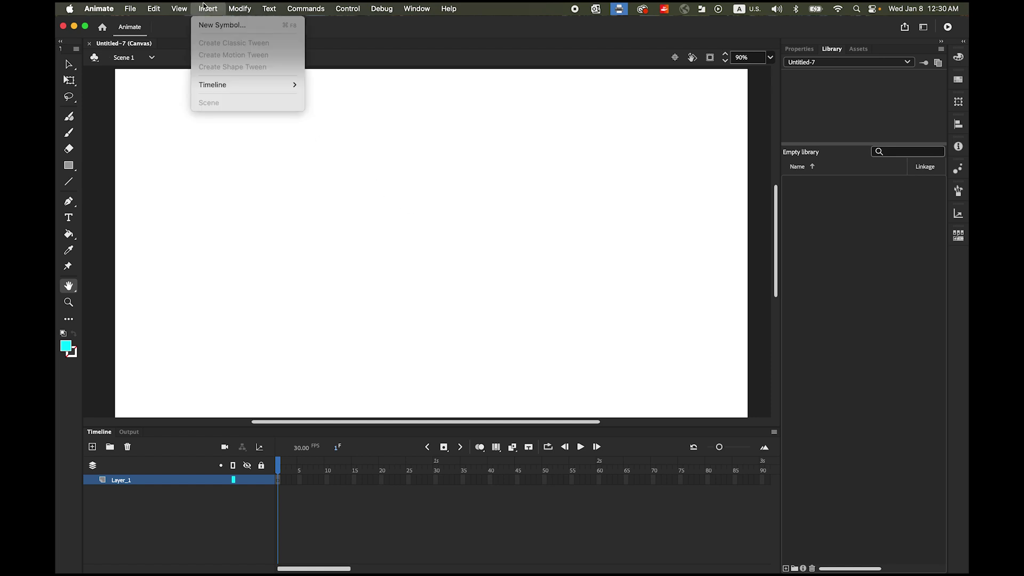
{"action": "left_click", "coordinate": [217, 27]}
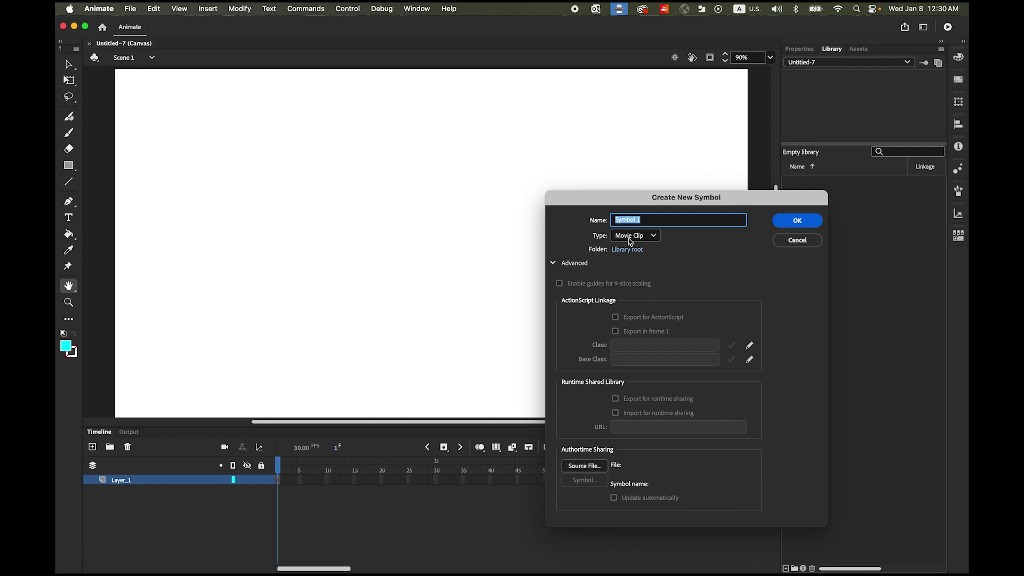
{"action": "left_click", "coordinate": [797, 241]}
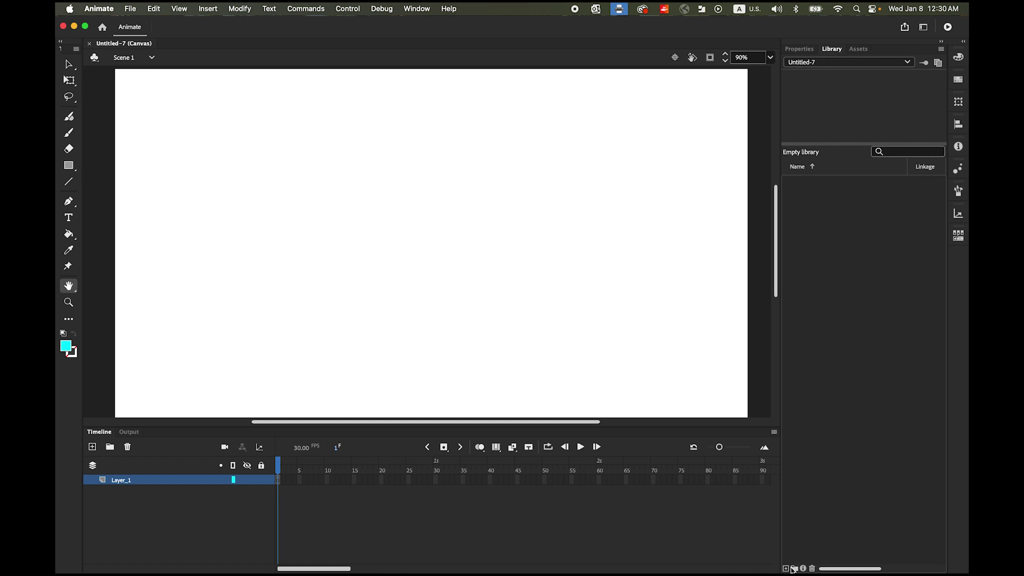
{"action": "left_click", "coordinate": [787, 569]}
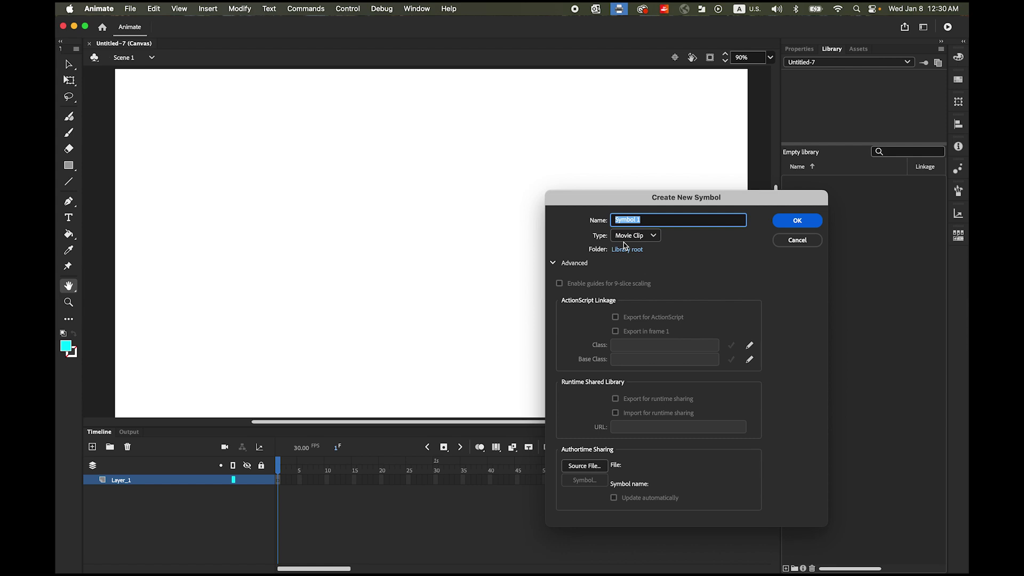
{"action": "type", "text": "W"}
{"action": "left_click", "coordinate": [795, 222]}
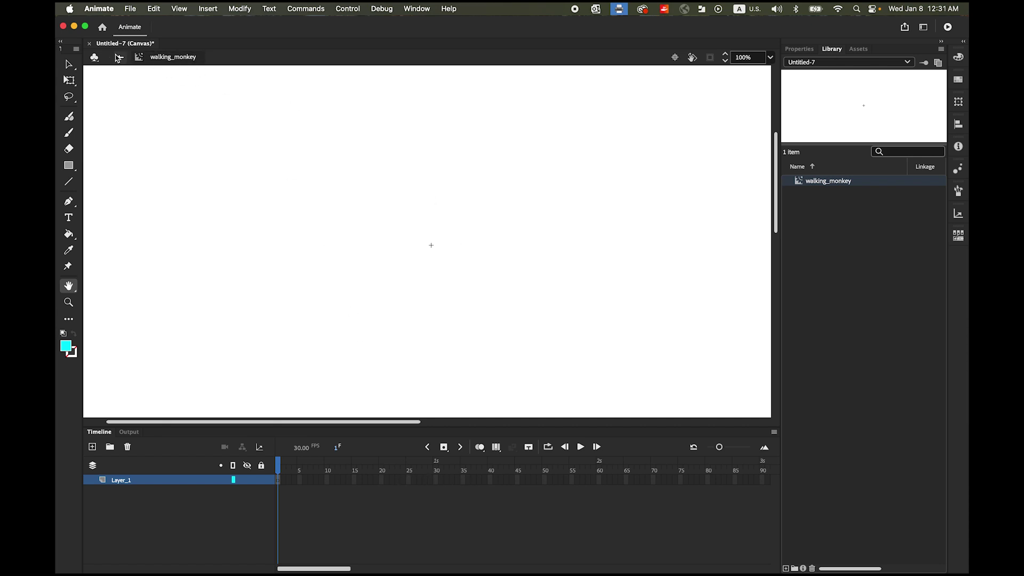
{"action": "left_click", "coordinate": [119, 61]}
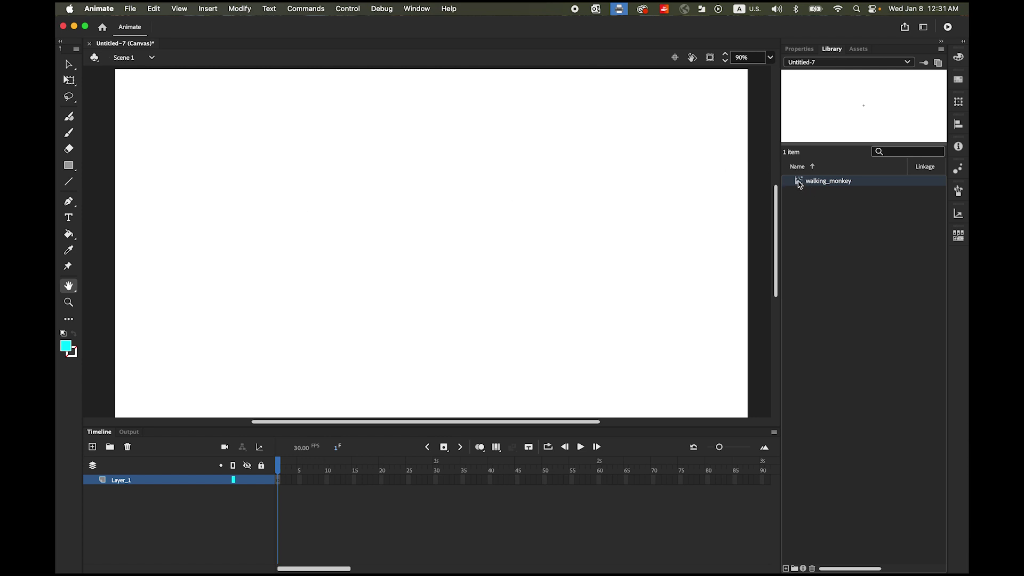
Paste the monkey bitmap into frame 1 of walking_monkey and add a blank keyframe at frame 2
{"action": "double_click", "coordinate": [799, 184]}
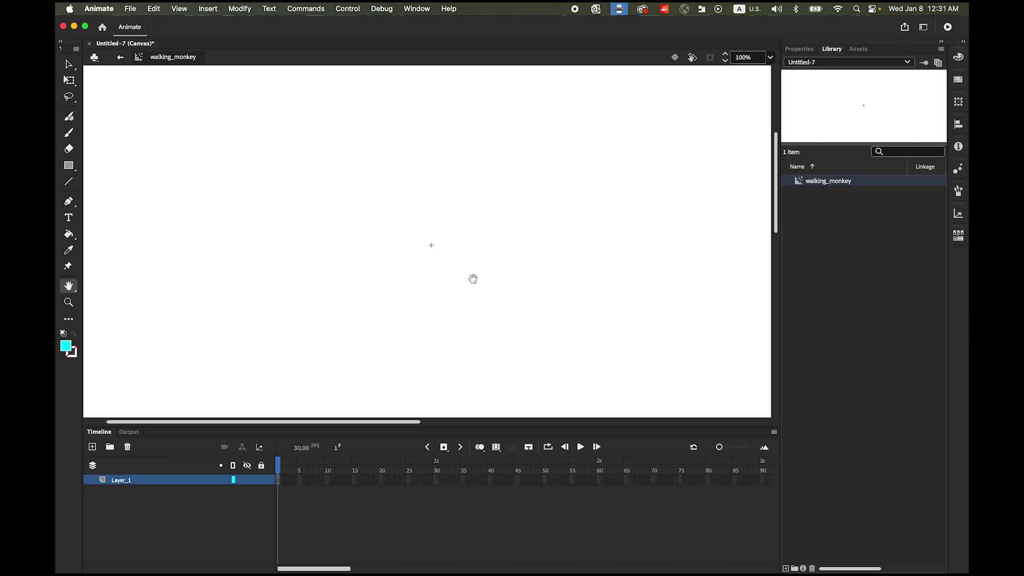
{"action": "key", "text": "super+v"}
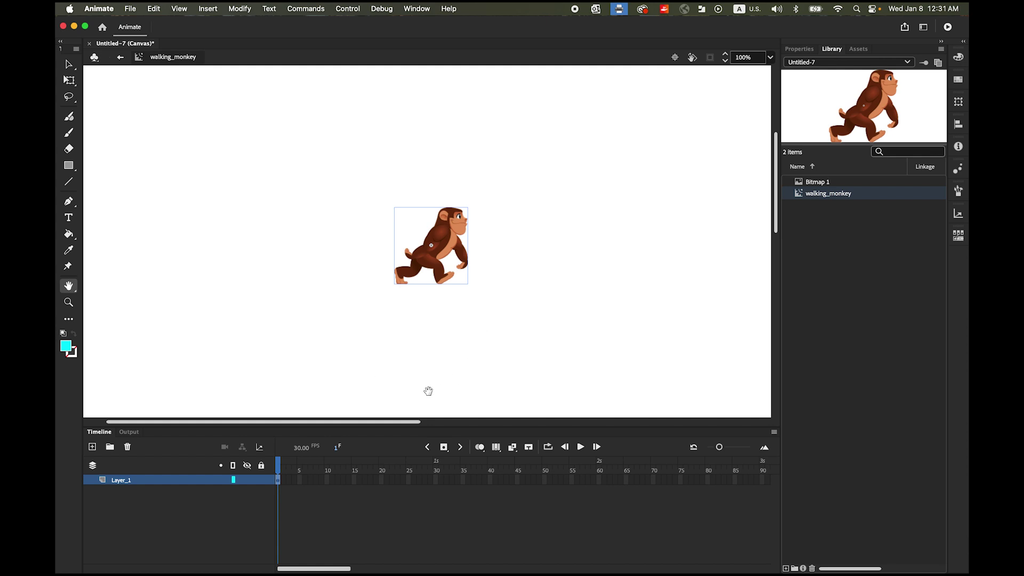
{"action": "left_click", "coordinate": [447, 450]}
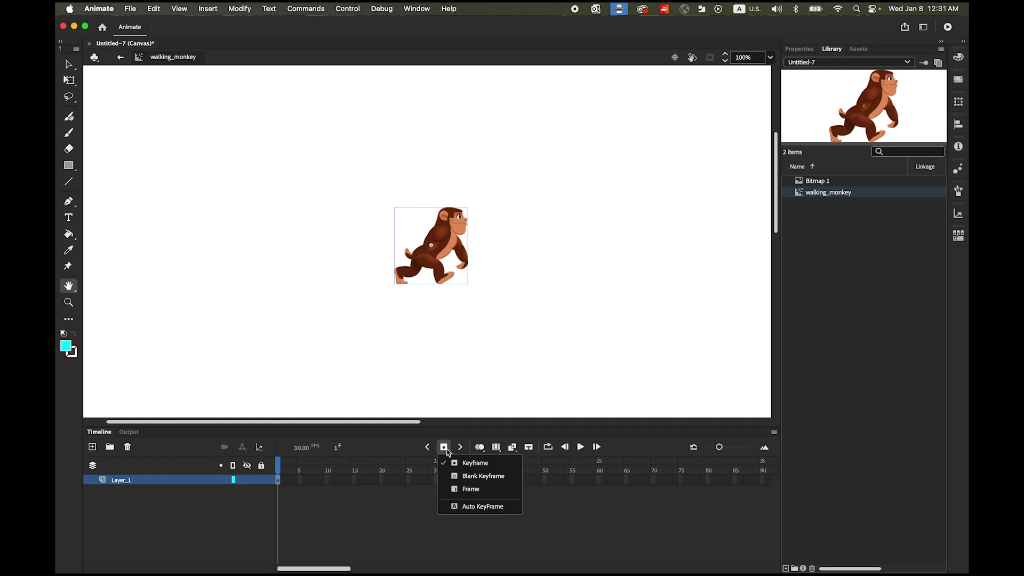
{"action": "left_click", "coordinate": [484, 476]}
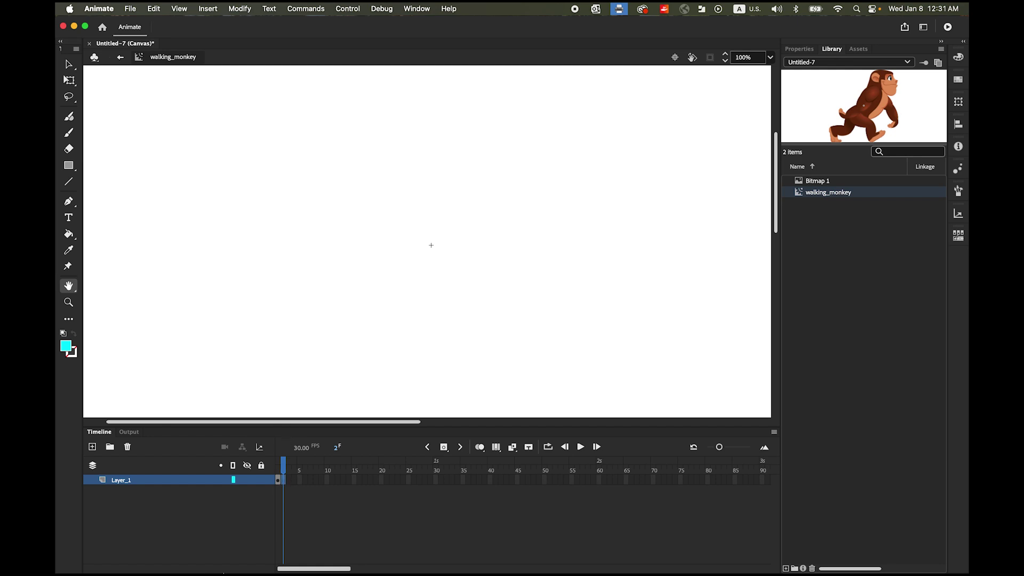
Paste the Layer 2 monkey pose into frame 2 and add a blank keyframe at frame 3
{"action": "left_click", "coordinate": [322, 558]}
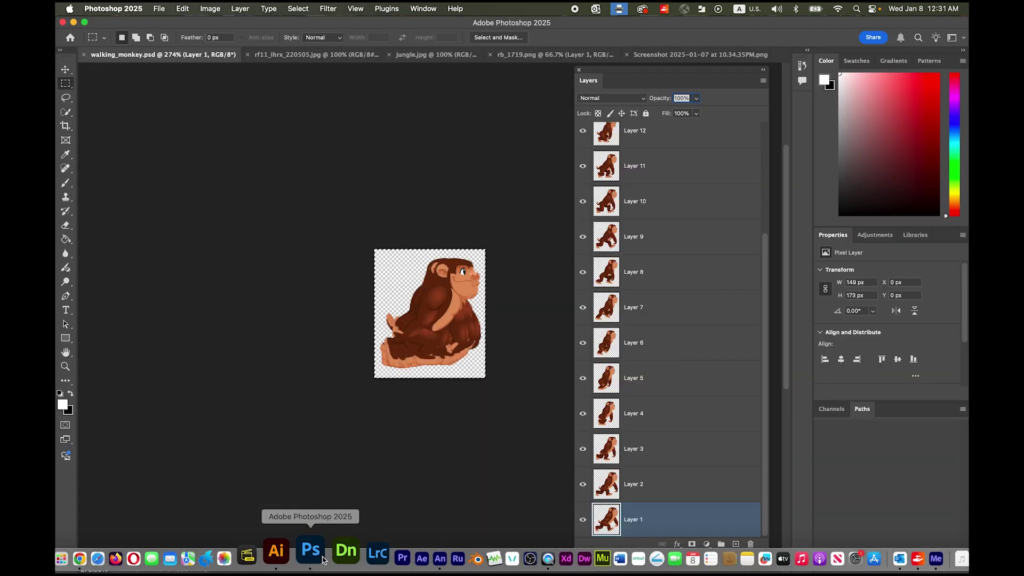
{"action": "left_click", "coordinate": [670, 489]}
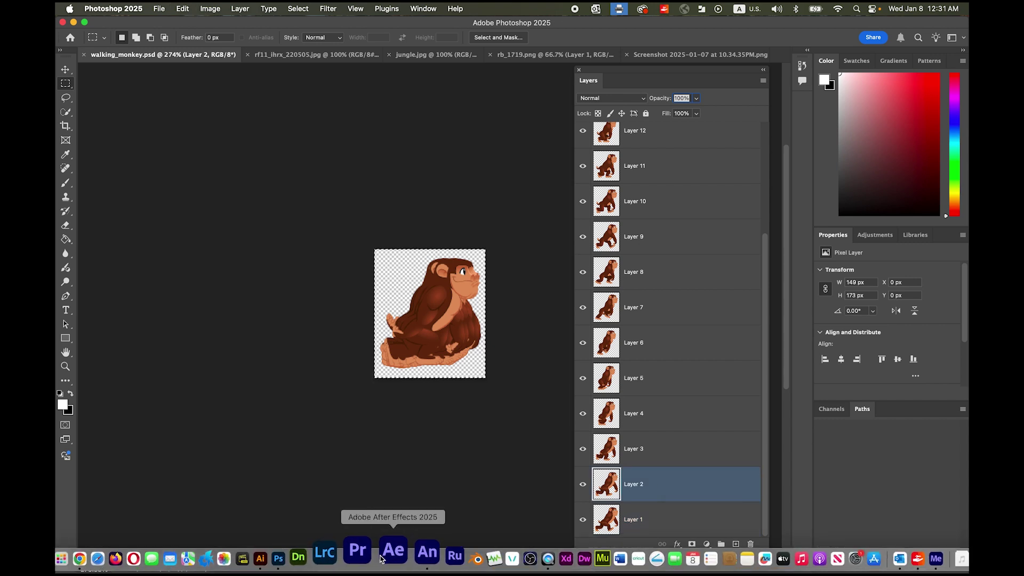
{"action": "left_click", "coordinate": [428, 552]}
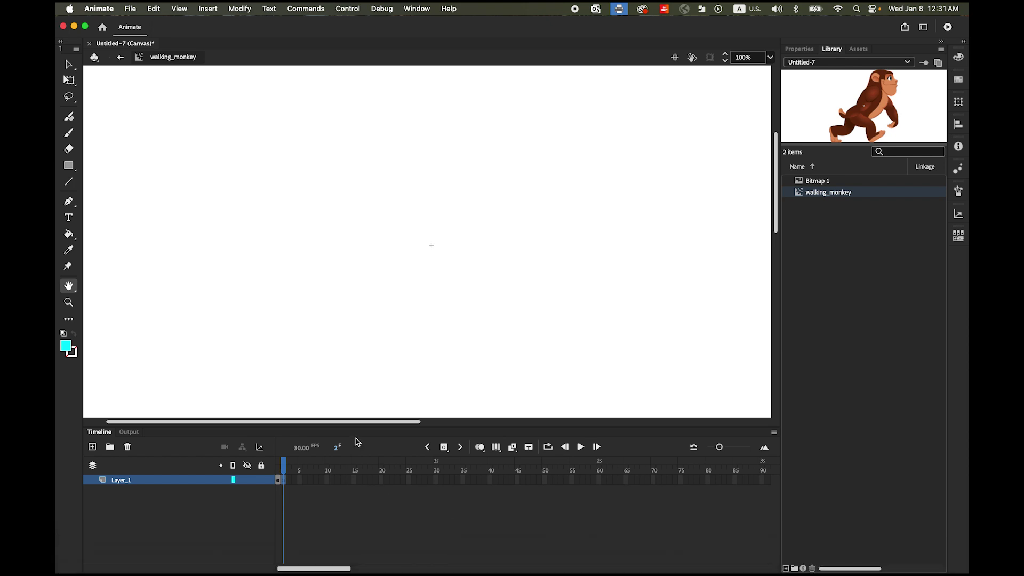
{"action": "key", "text": "super+v"}
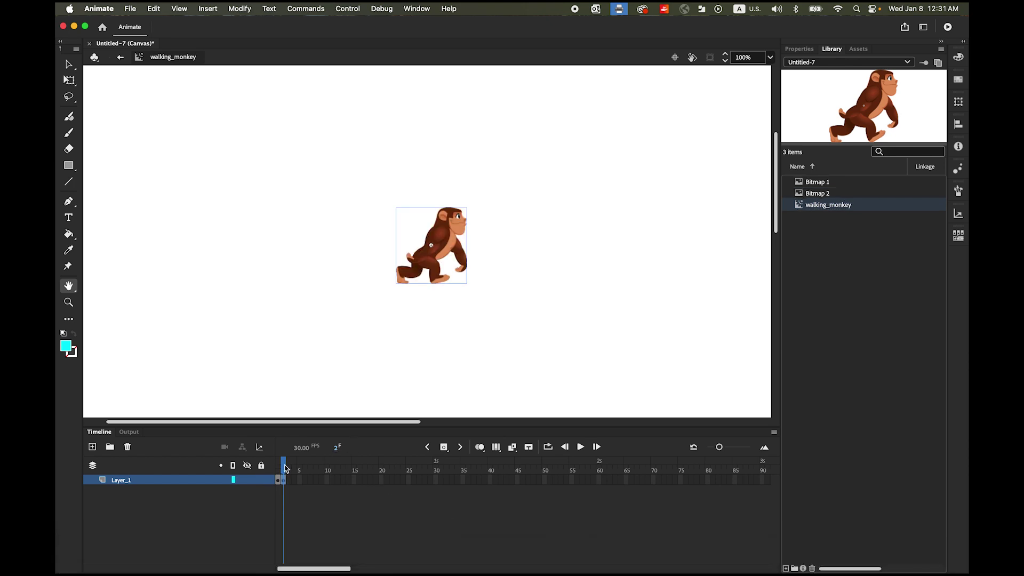
{"action": "left_click_drag", "start_coordinate": [285, 468], "coordinate": [291, 473]}
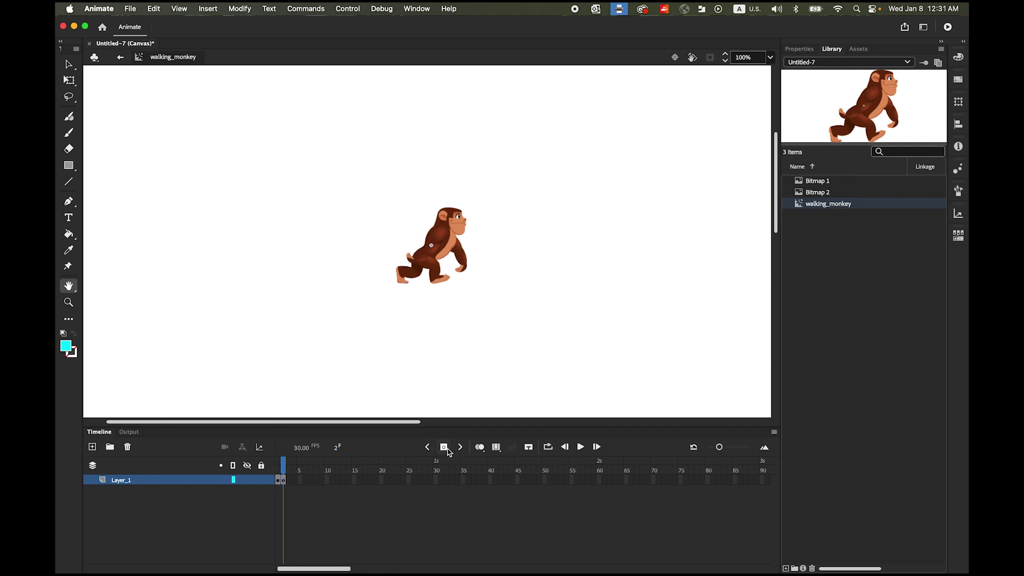
{"action": "key", "text": "."}
Paste the Layer 3 pose into frame 3 and add a blank keyframe at frame 4
{"action": "mouse_move", "coordinate": [150, 554]}
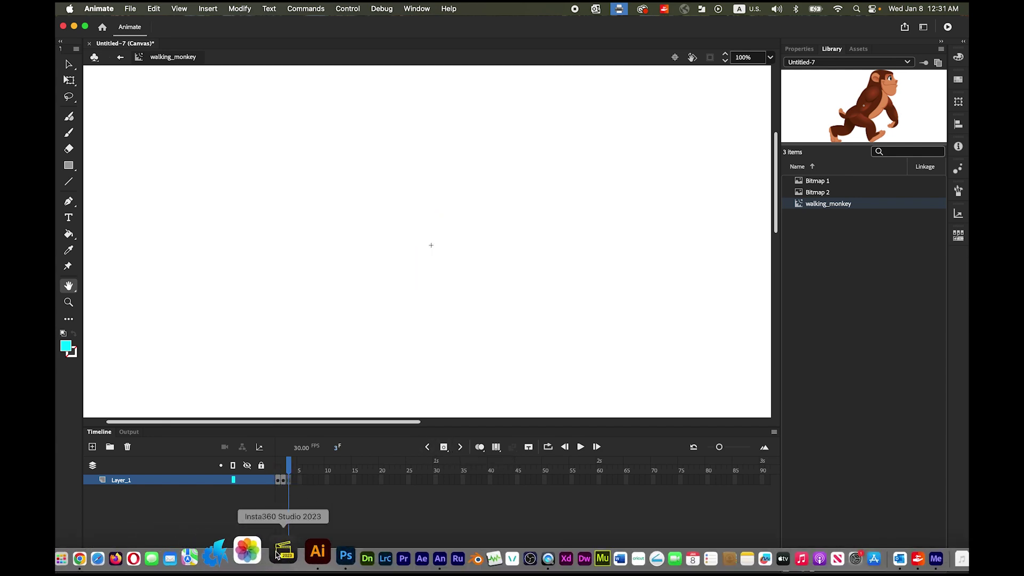
{"action": "left_click", "coordinate": [345, 556]}
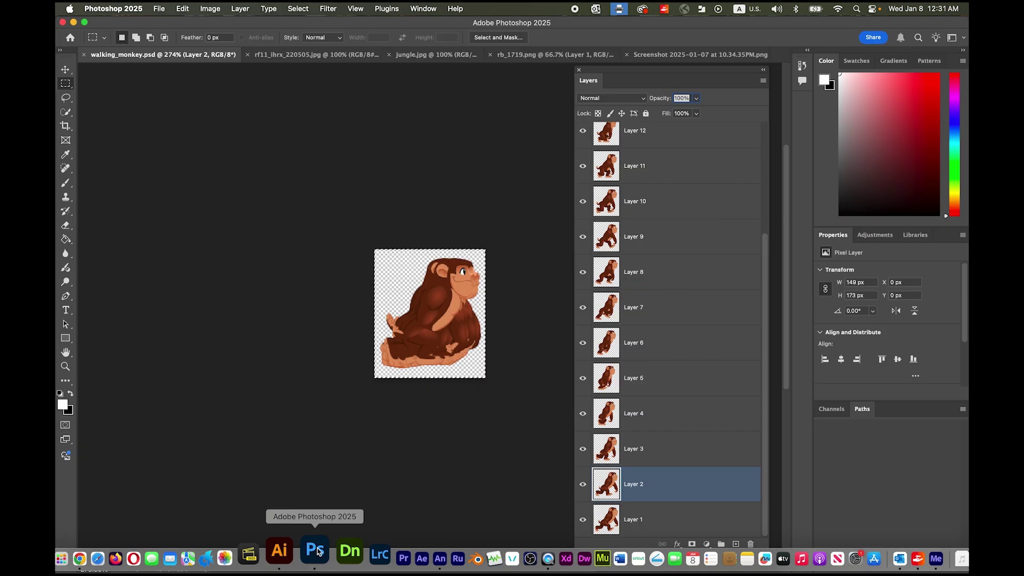
{"action": "left_click", "coordinate": [665, 453]}
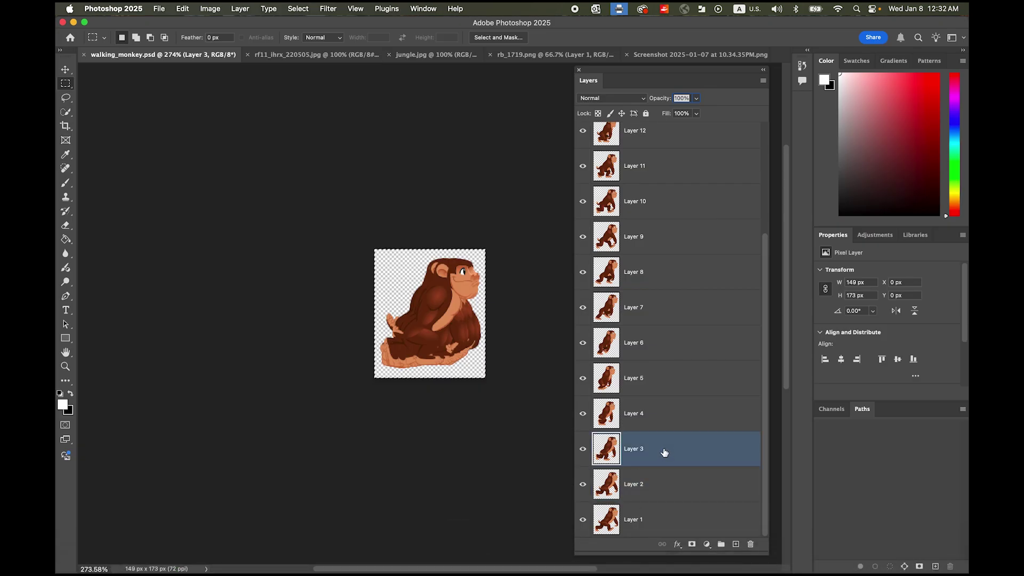
{"action": "mouse_move", "coordinate": [267, 565]}
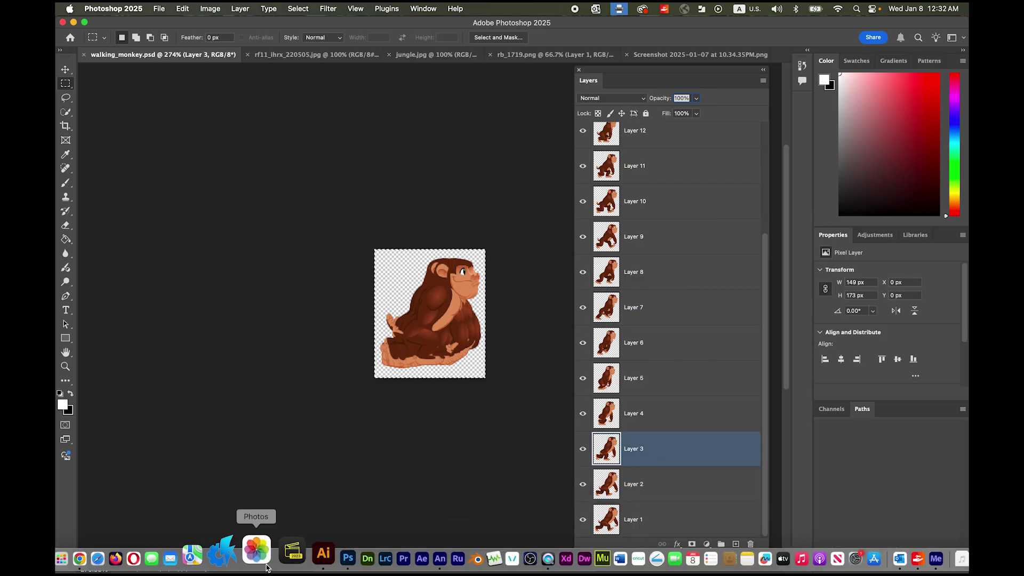
{"action": "left_click", "coordinate": [404, 553]}
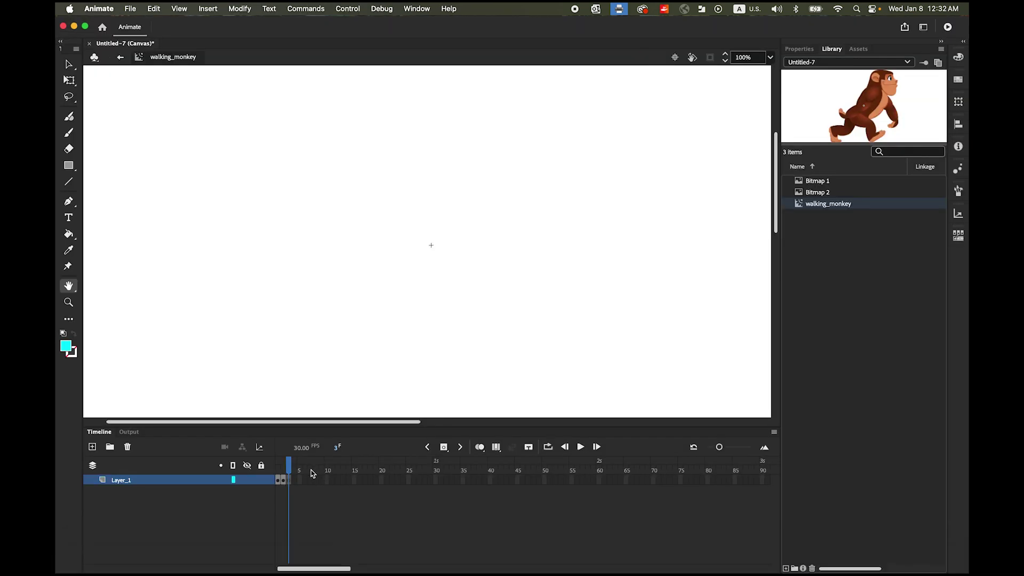
{"action": "key", "text": "super+v"}
{"action": "mouse_move", "coordinate": [290, 471]}
{"action": "left_mouse_down"}
{"action": "mouse_move", "coordinate": [272, 473]}
{"action": "mouse_move", "coordinate": [289, 472]}
{"action": "left_mouse_up"}
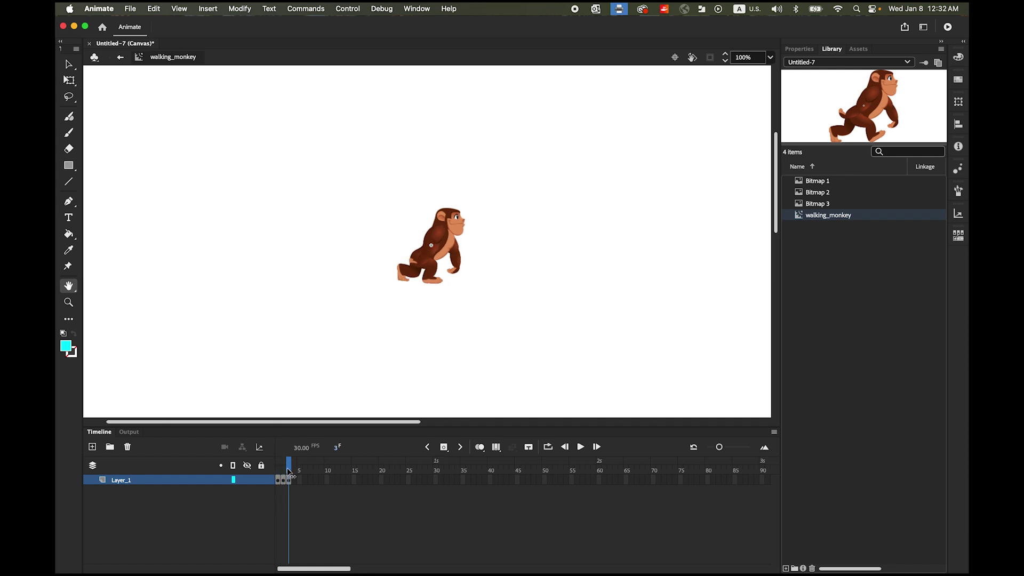
{"action": "left_click", "coordinate": [445, 448]}
Copy the Layer 4 pose into frame 4 and add a blank keyframe at frame 5
{"action": "mouse_move", "coordinate": [283, 563]}
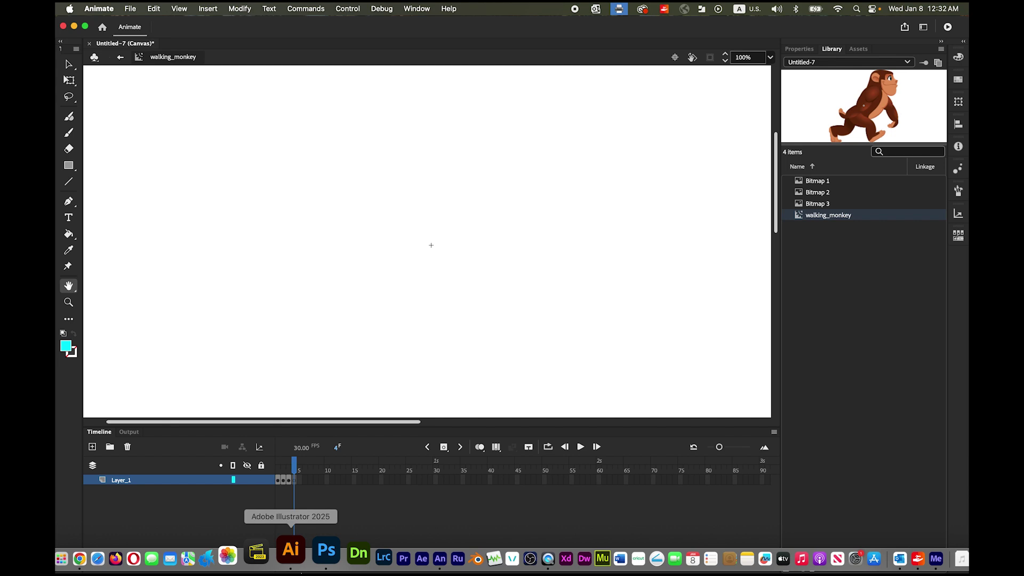
{"action": "left_click", "coordinate": [314, 563]}
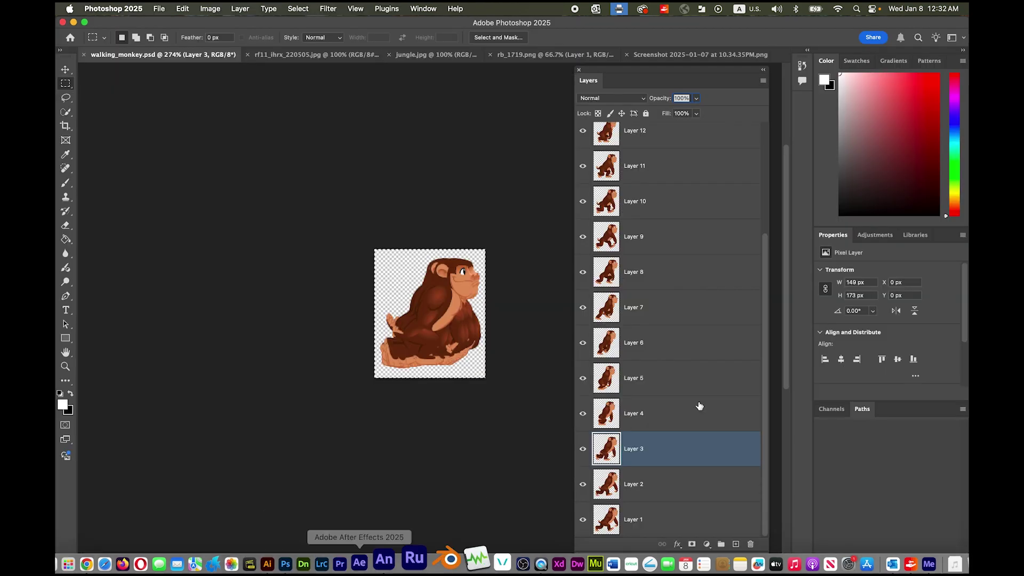
{"action": "left_click", "coordinate": [668, 419]}
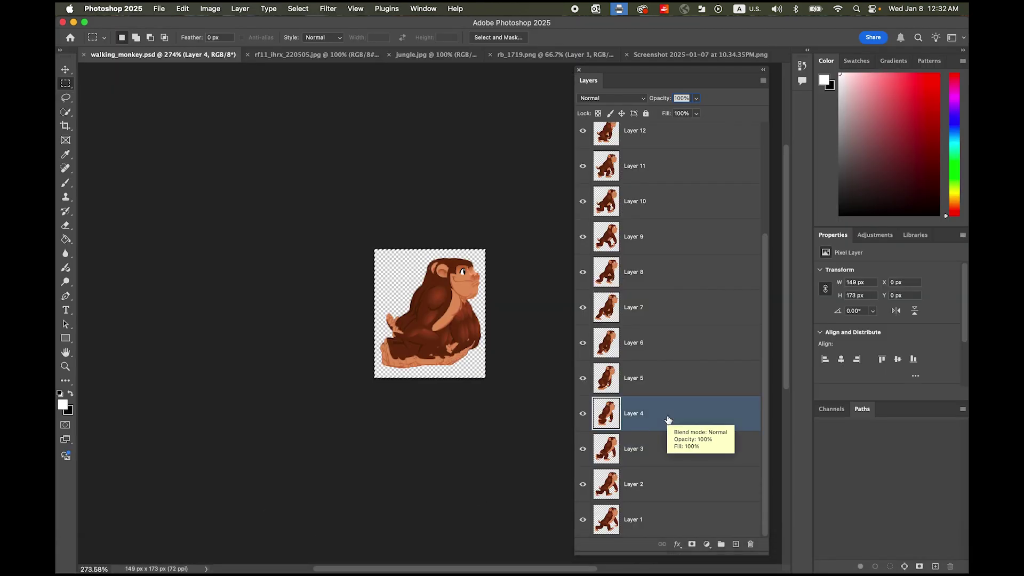
{"action": "key", "text": "super+c"}
{"action": "mouse_move", "coordinate": [499, 558]}
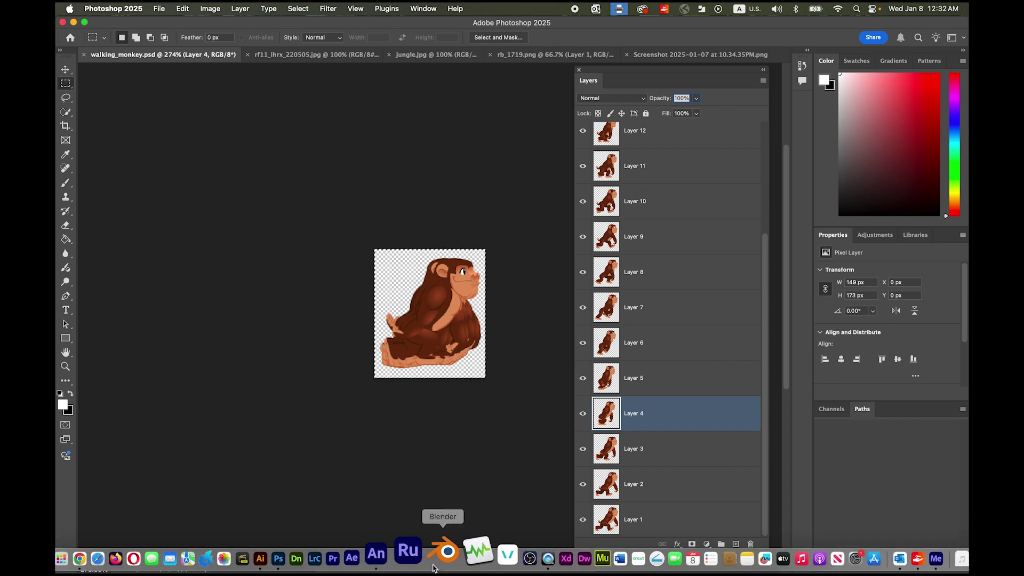
{"action": "left_click", "coordinate": [409, 525]}
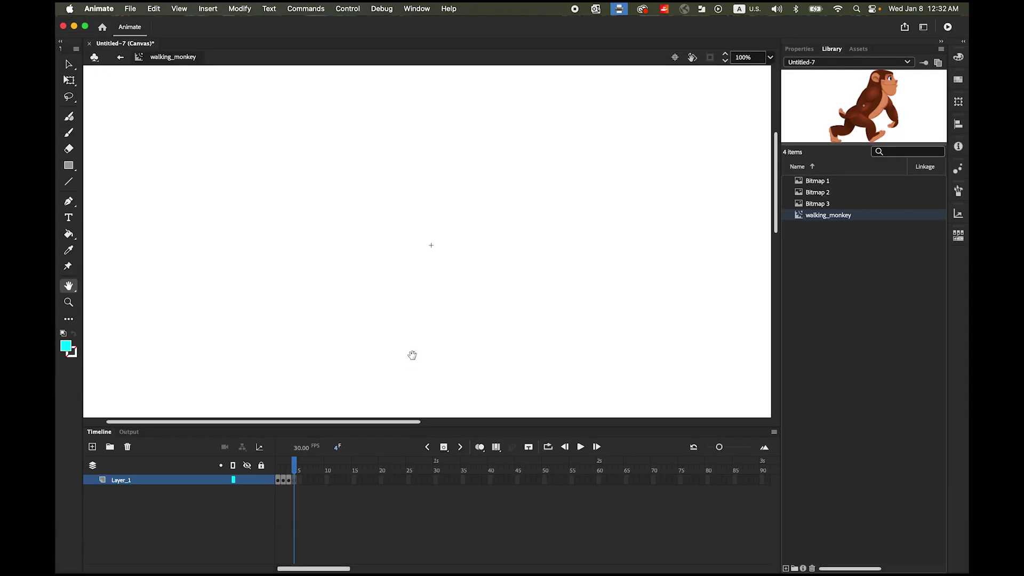
{"action": "key", "text": "super+v"}
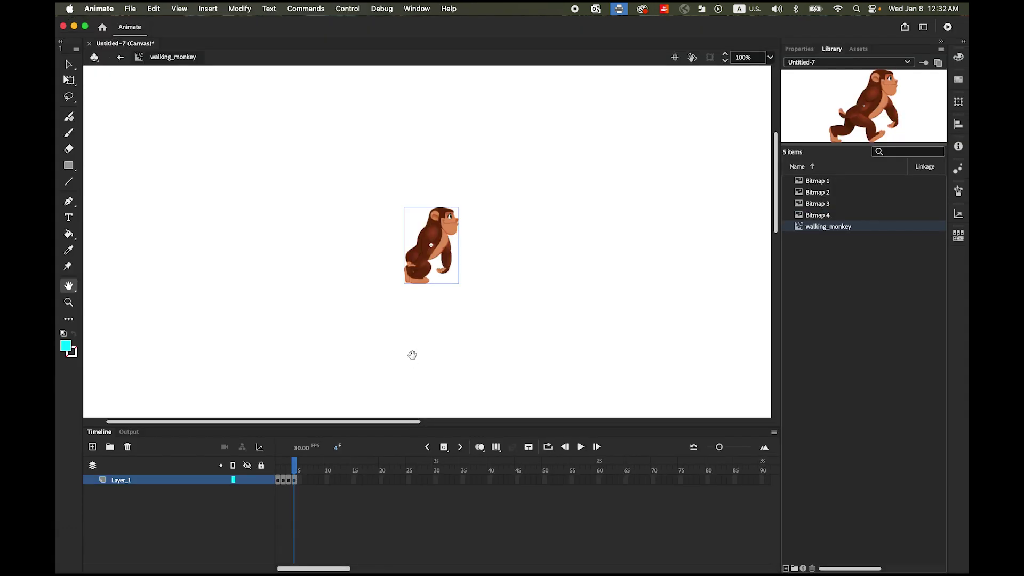
{"action": "left_click", "coordinate": [445, 448]}
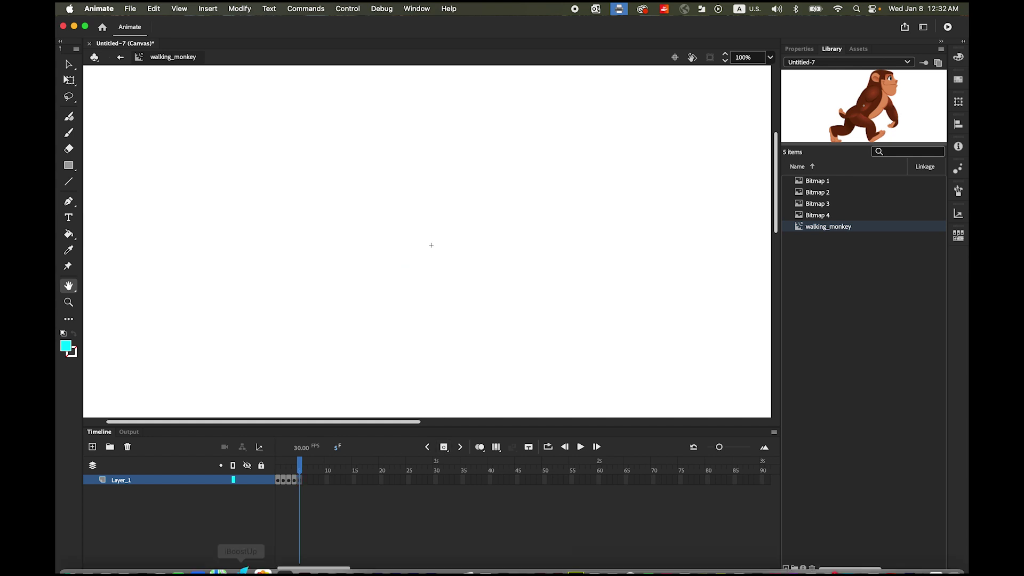
Paste the Layer 5 pose into frame 5 and add a blank keyframe at frame 6
{"action": "left_click", "coordinate": [314, 560]}
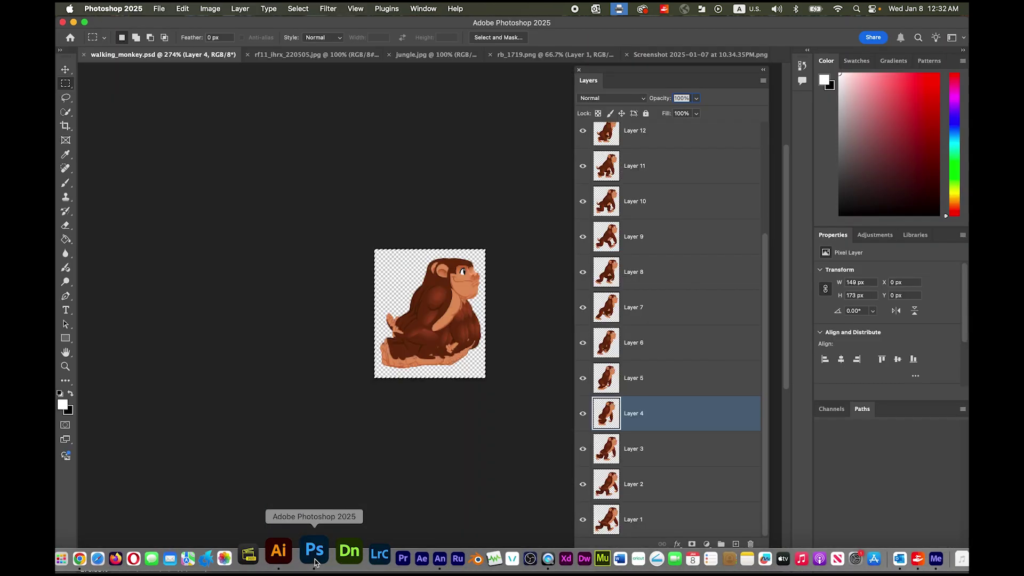
{"action": "left_click", "coordinate": [684, 379]}
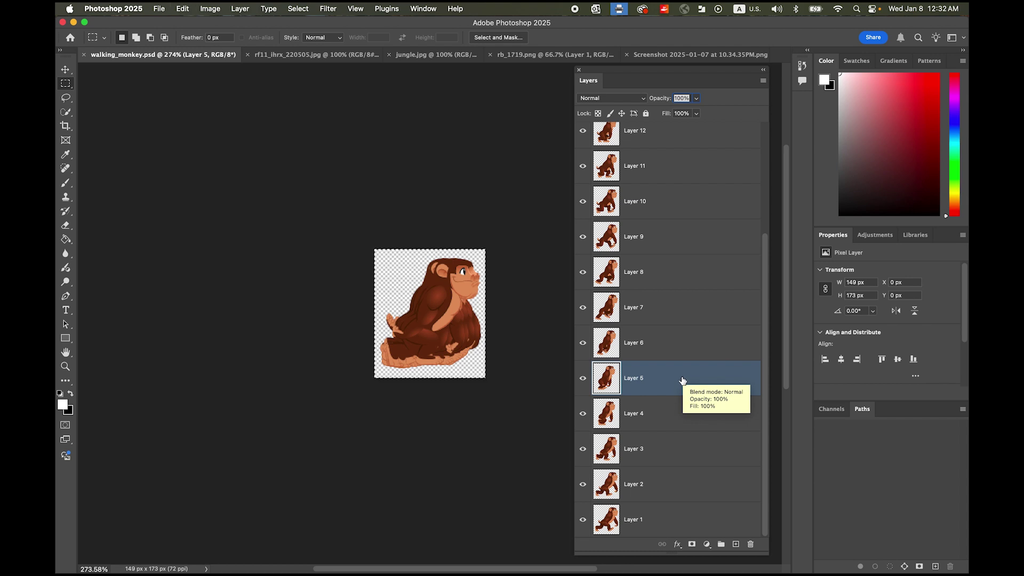
{"action": "mouse_move", "coordinate": [440, 571]}
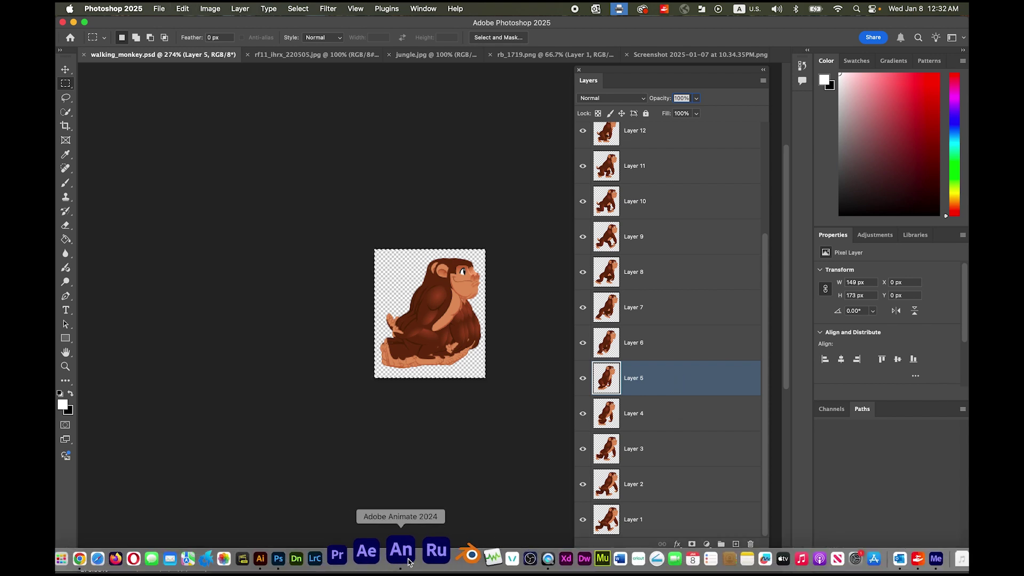
{"action": "left_click", "coordinate": [397, 545]}
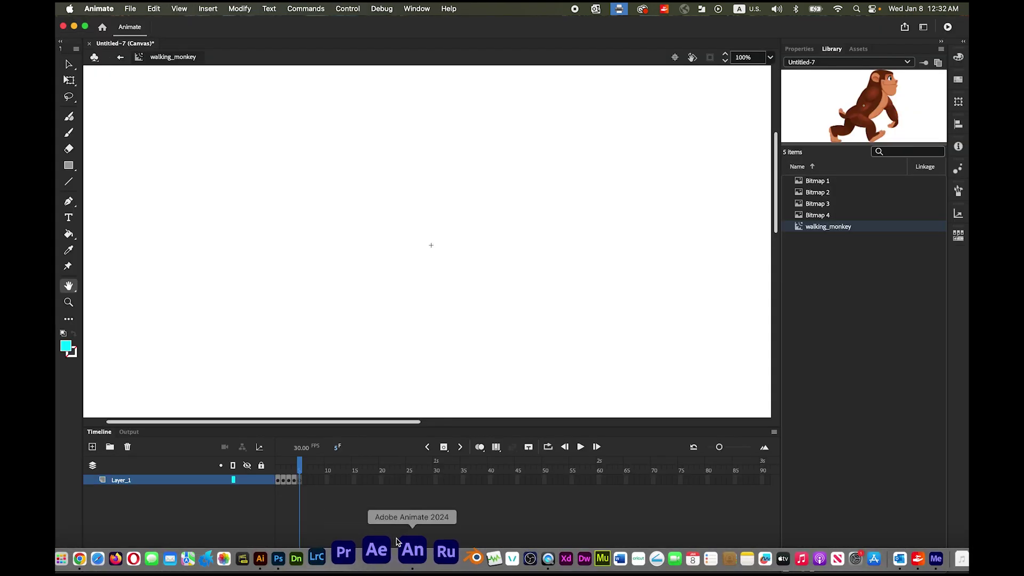
{"action": "key", "text": "super+v"}
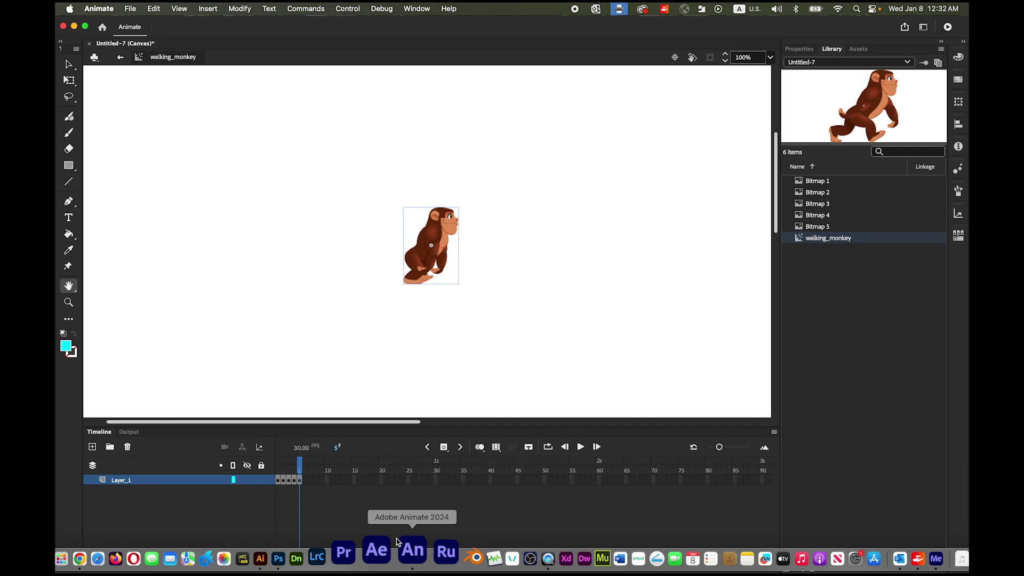
{"action": "left_click", "coordinate": [445, 448]}
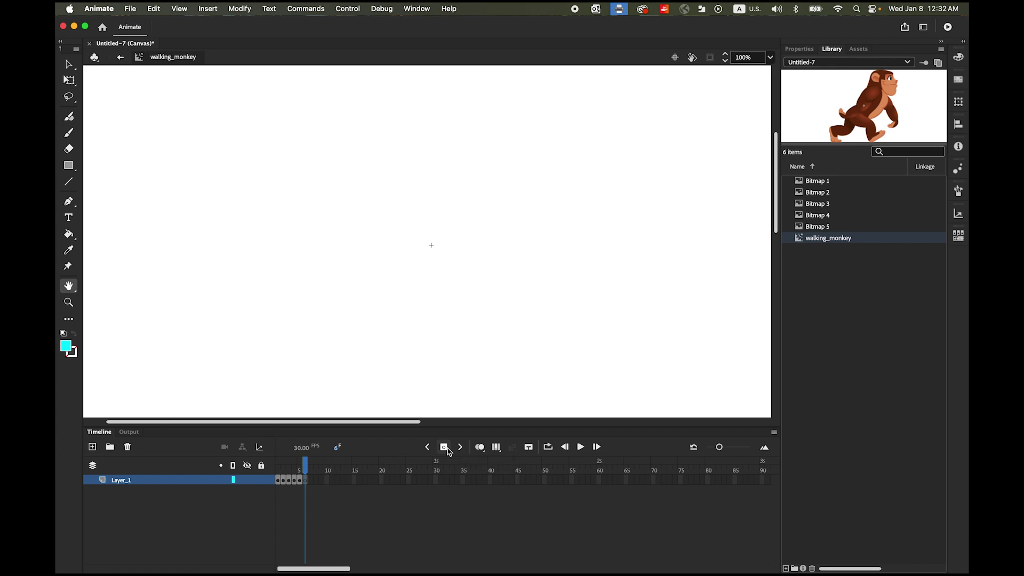
Pick the next monkey pose layers in Photoshop
{"action": "left_click", "coordinate": [312, 553]}
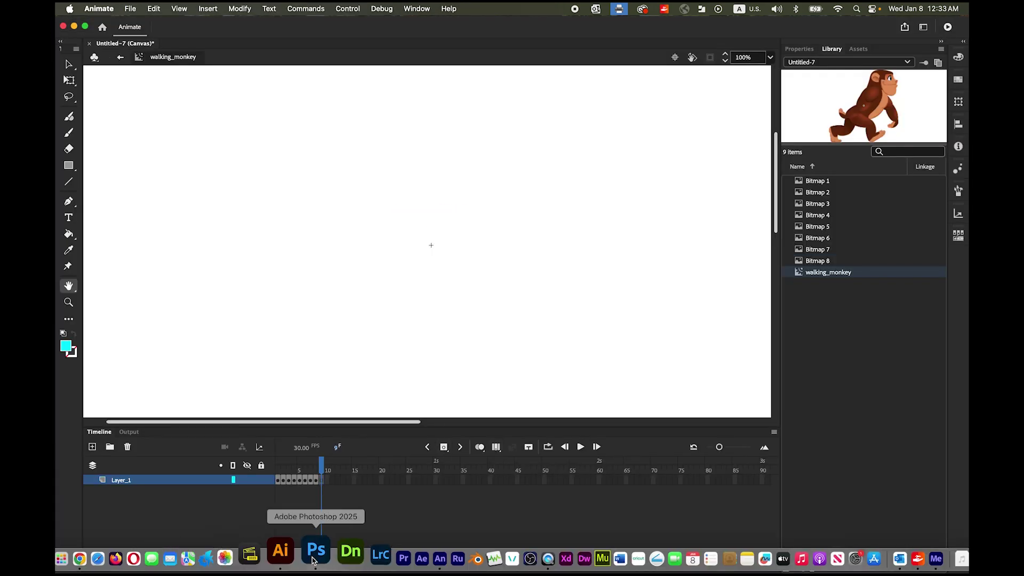
{"action": "left_click", "coordinate": [314, 555]}
{"action": "left_click", "coordinate": [716, 171]}
{"action": "left_click", "coordinate": [693, 140]}
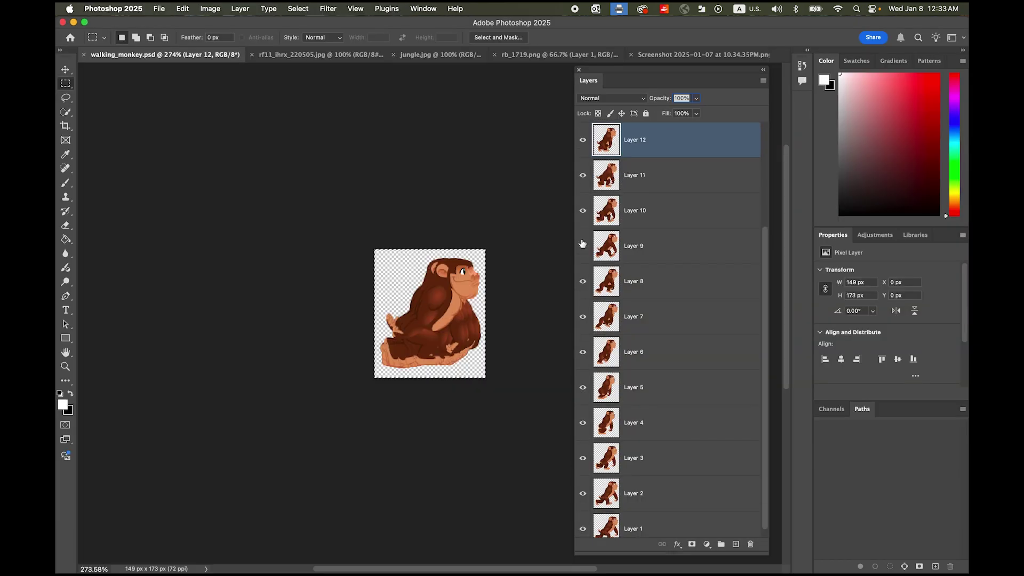
{"action": "left_click", "coordinate": [688, 253]}
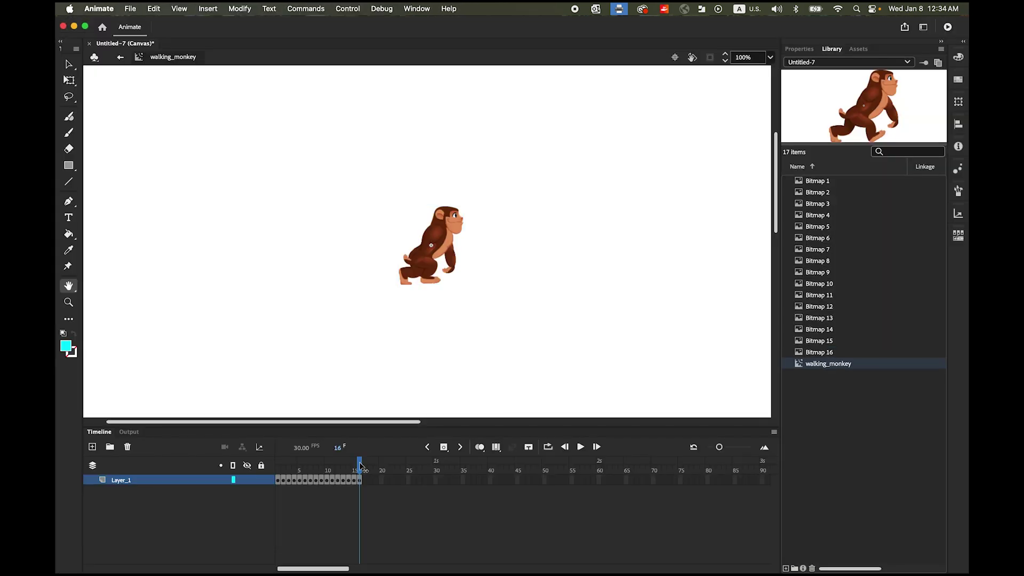
Play and stop the 16-frame walk cycle, then exit walking_monkey back to Scene 1
{"action": "mouse_move", "coordinate": [362, 467]}
{"action": "left_mouse_down"}
{"action": "mouse_move", "coordinate": [347, 467]}
{"action": "mouse_move", "coordinate": [359, 467]}
{"action": "left_mouse_up"}
{"action": "left_click", "coordinate": [582, 448]}
{"action": "left_click", "coordinate": [582, 448]}
{"action": "left_click_drag", "start_coordinate": [361, 469], "coordinate": [316, 469]}
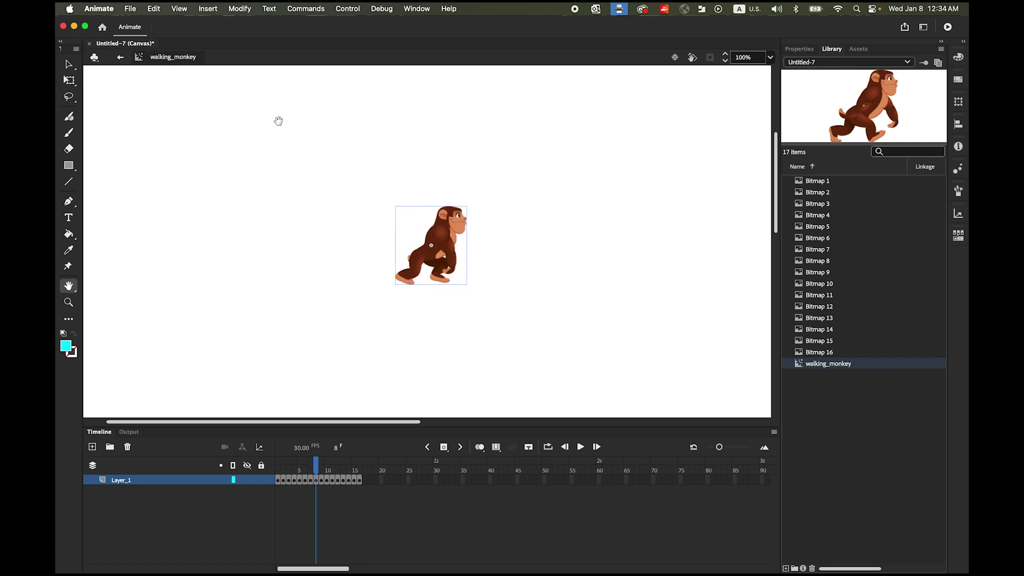
{"action": "left_click", "coordinate": [120, 57]}
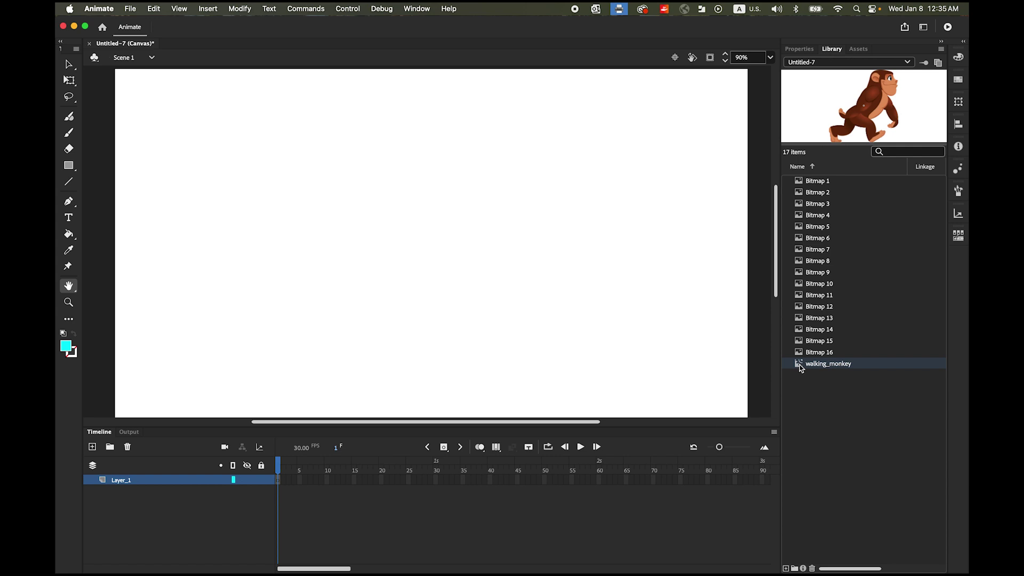
Drag a walking_monkey instance from the Library to just below the stage centre
{"action": "left_click_drag", "start_coordinate": [765, 344], "coordinate": [448, 293]}
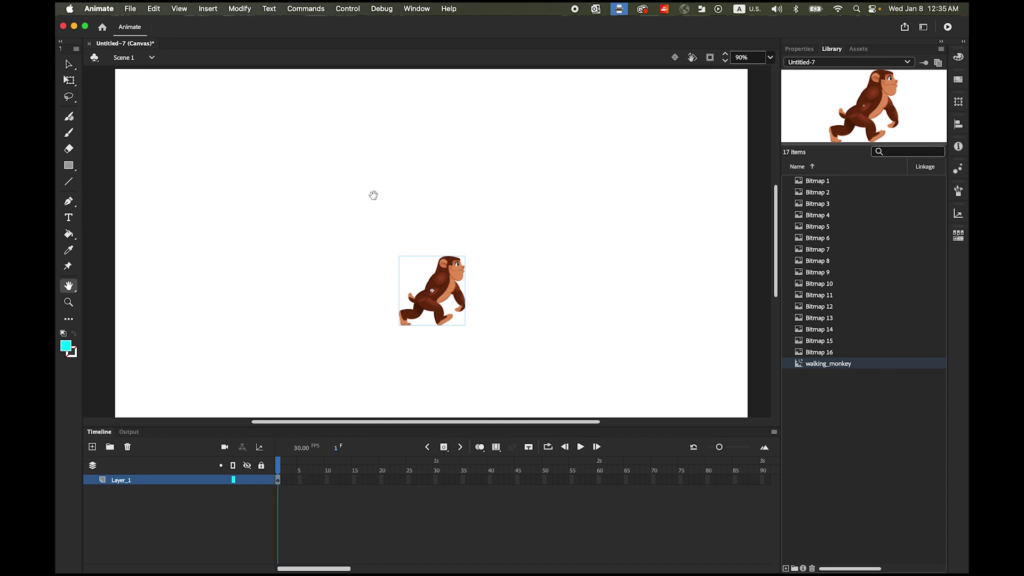
{"action": "left_click", "coordinate": [354, 9]}
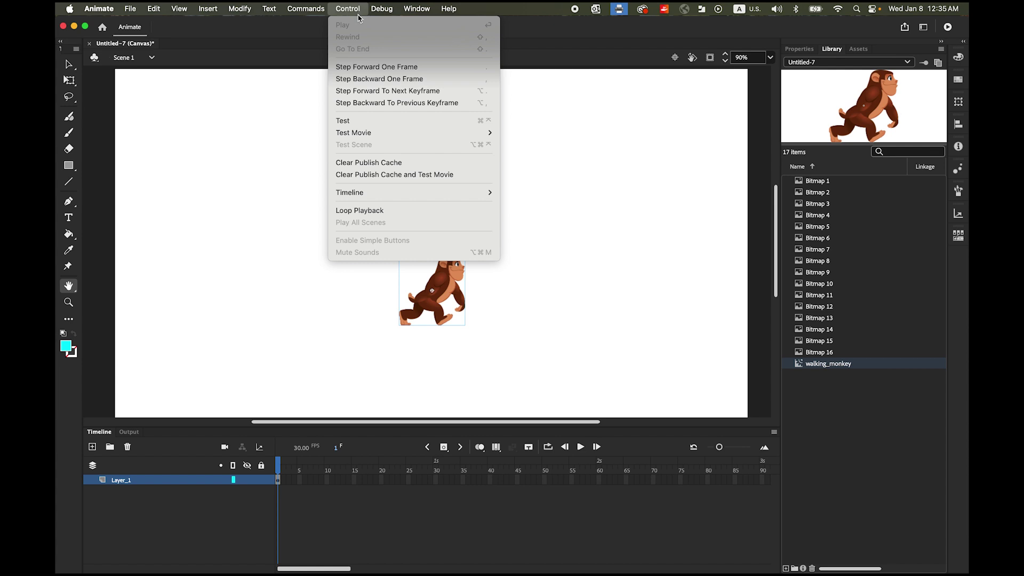
Test the movie in a browser and watch the monkey walk in Chrome
{"action": "mouse_move", "coordinate": [383, 138]}
{"action": "left_click", "coordinate": [527, 145]}
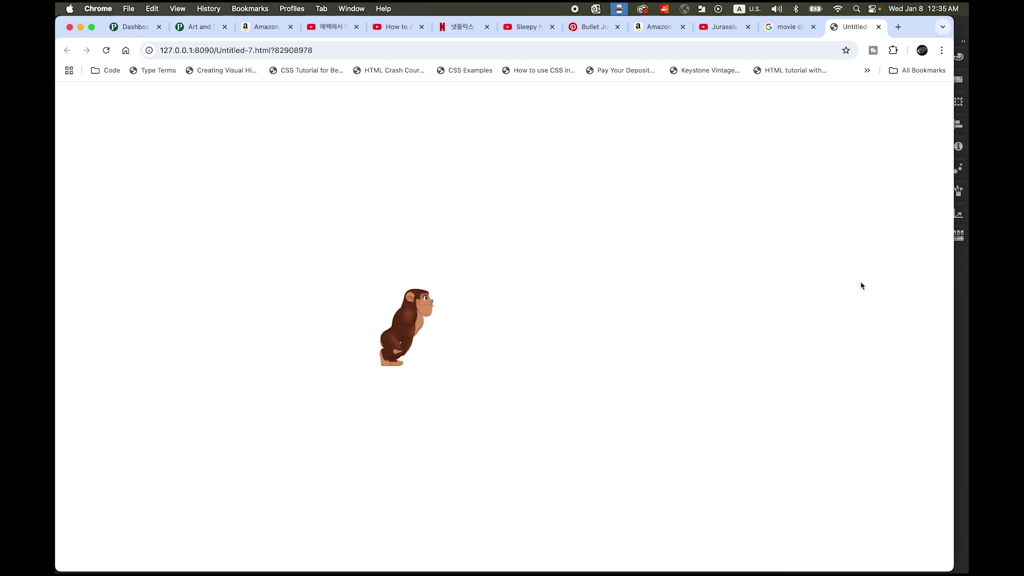
{"action": "mouse_move", "coordinate": [611, 557]}
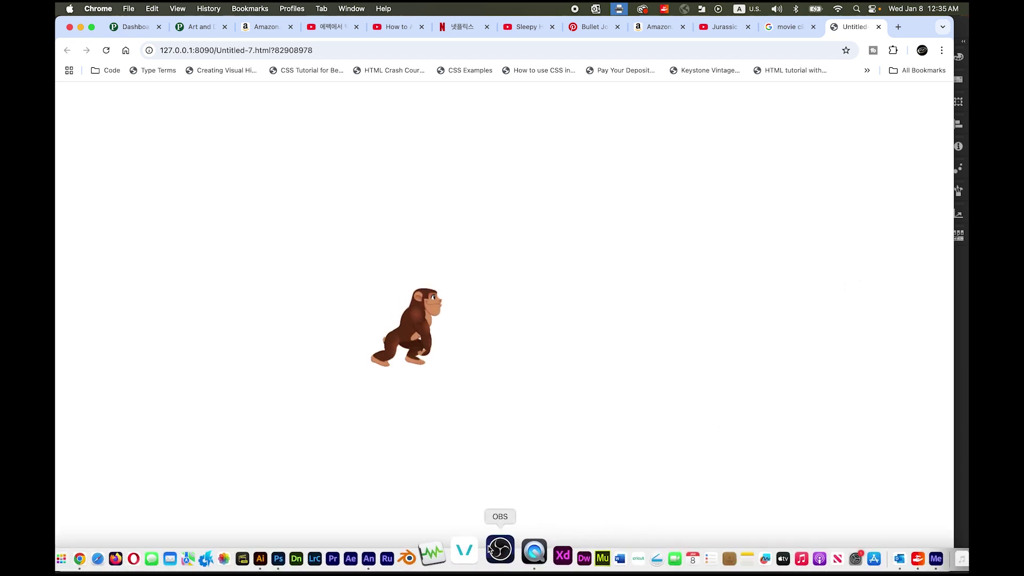
Rename Layer_1, which holds the monkey, to monkey
{"action": "left_click", "coordinate": [402, 552]}
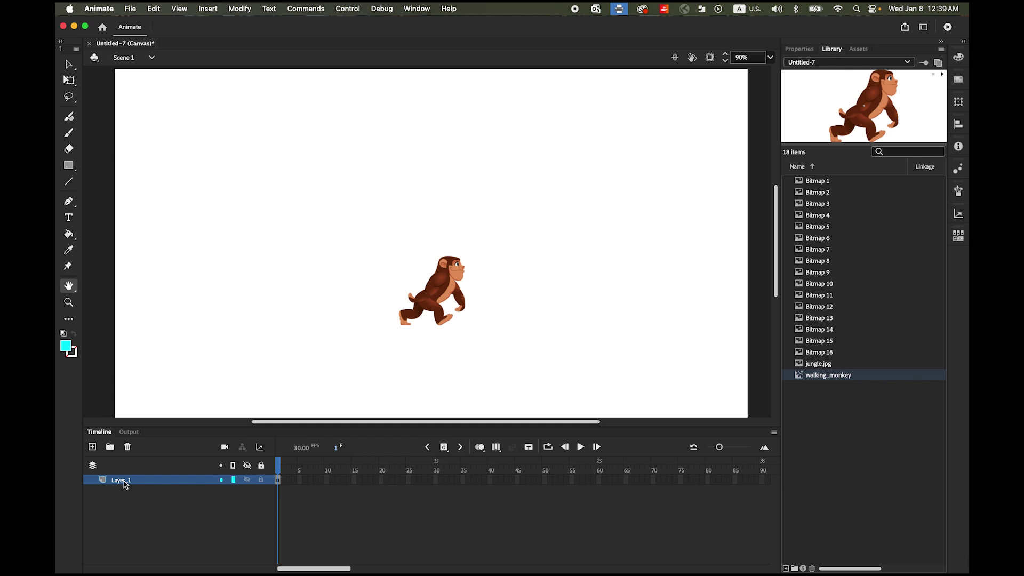
{"action": "left_click", "coordinate": [125, 483]}
{"action": "double_click", "coordinate": [126, 482]}
{"action": "type", "text": "monkey"}
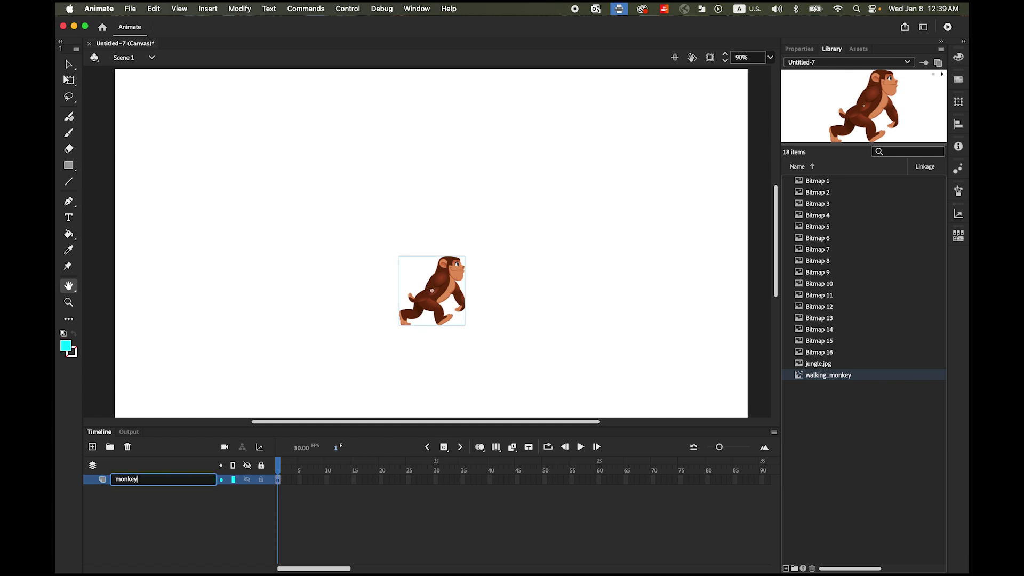
{"action": "key", "text": "Return"}
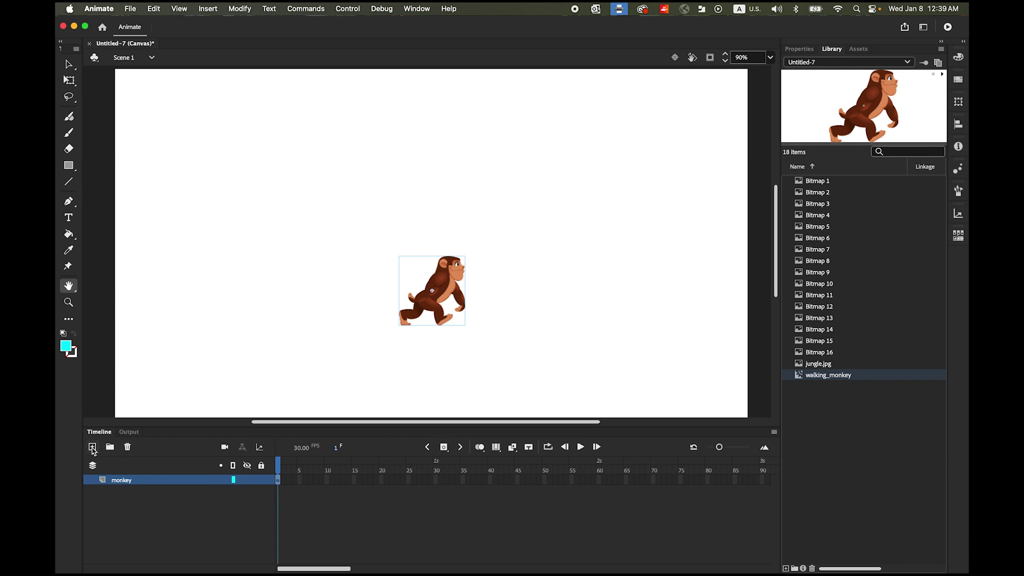
Add a new layer below monkey and name it BG1
{"action": "left_click", "coordinate": [92, 448]}
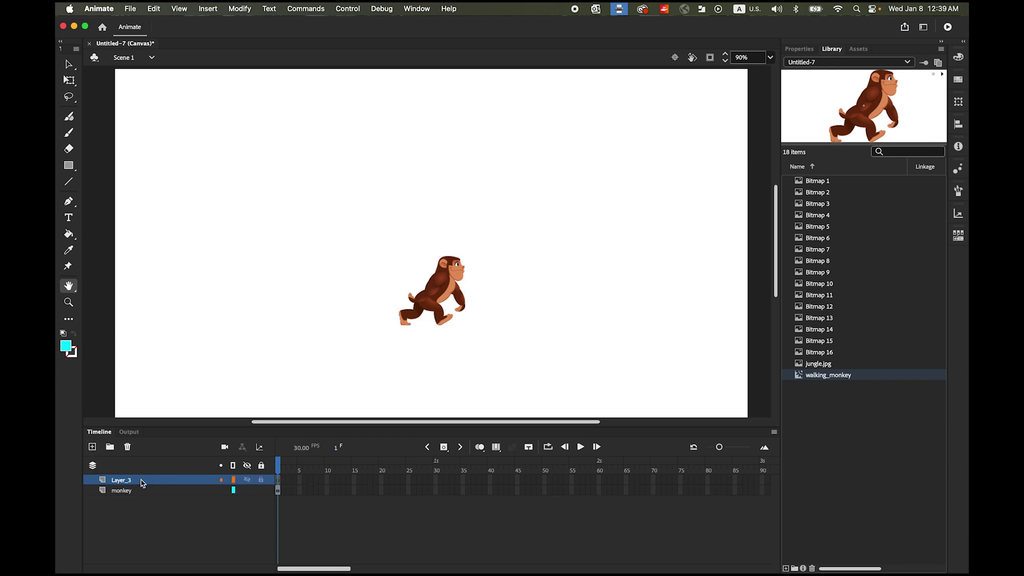
{"action": "left_click_drag", "start_coordinate": [142, 483], "coordinate": [145, 514]}
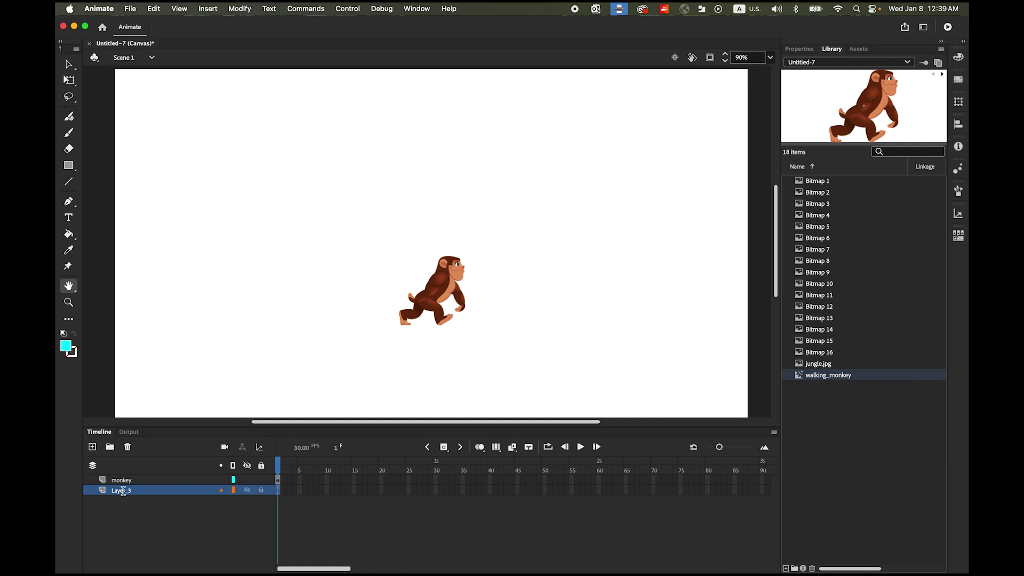
{"action": "double_click", "coordinate": [124, 491]}
{"action": "type", "text": "BG1"}
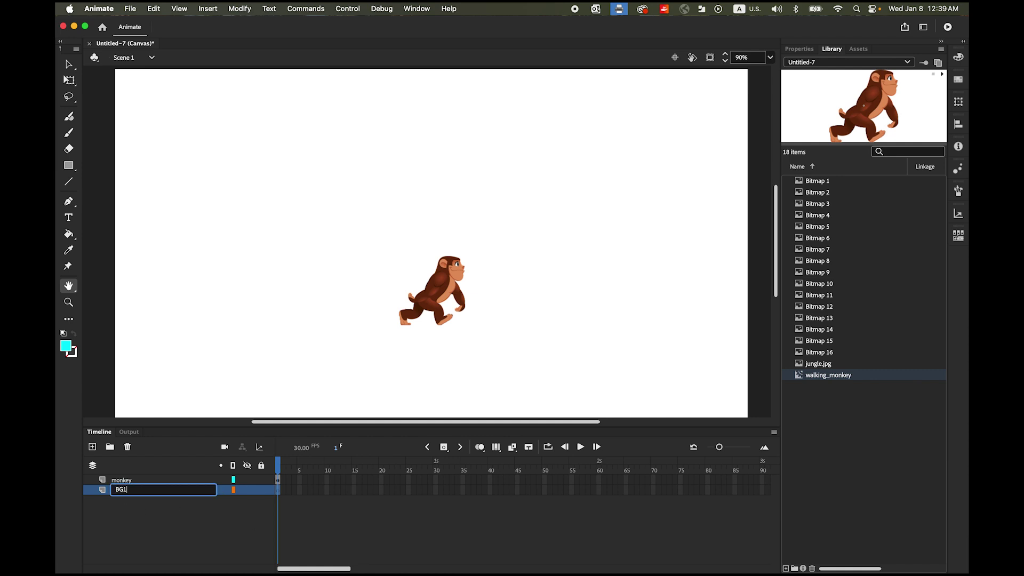
{"action": "key", "text": "Return"}
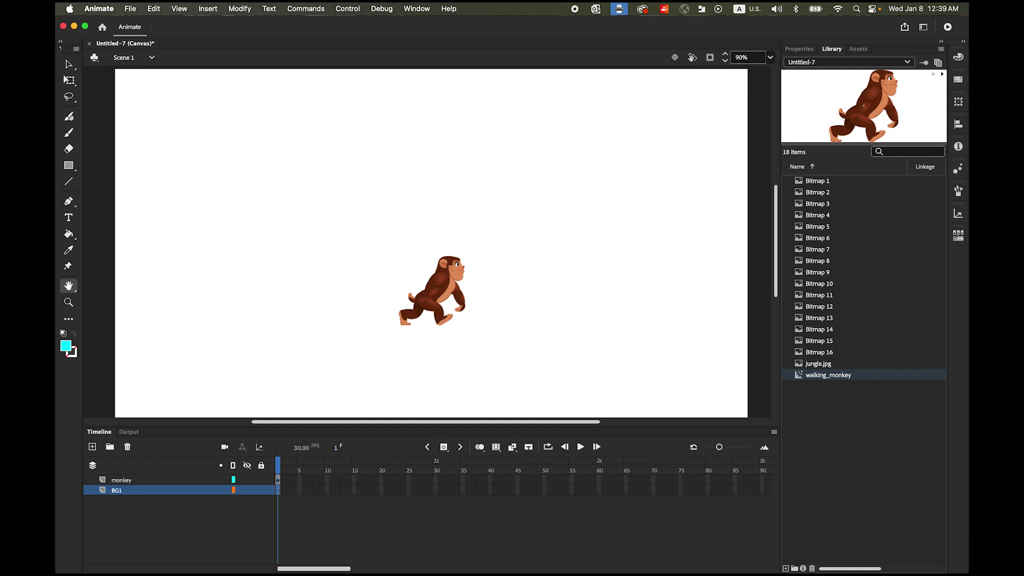
Import jungle.jpg into the library and drag it onto the stage
{"action": "left_click", "coordinate": [131, 9]}
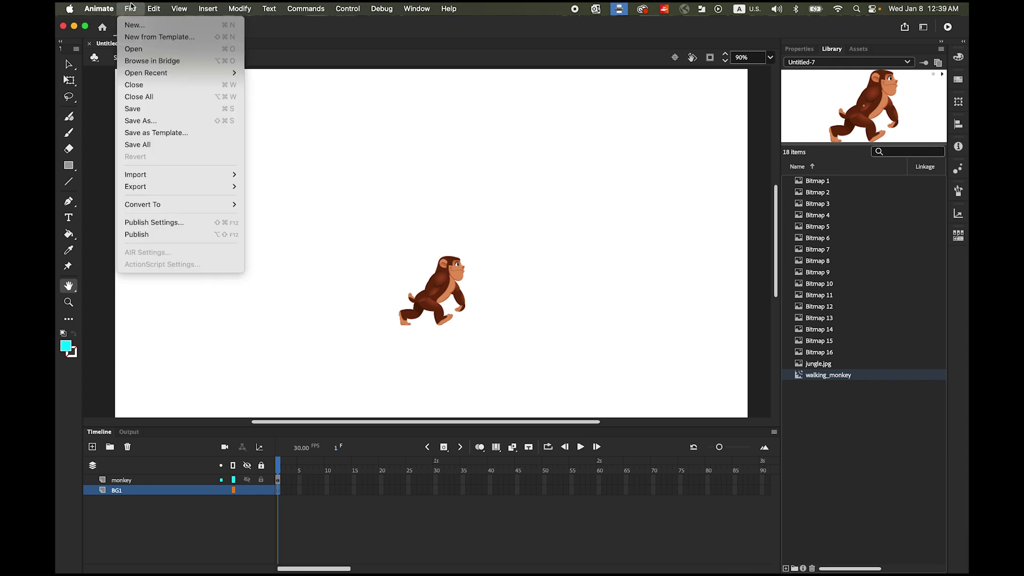
{"action": "mouse_move", "coordinate": [183, 180]}
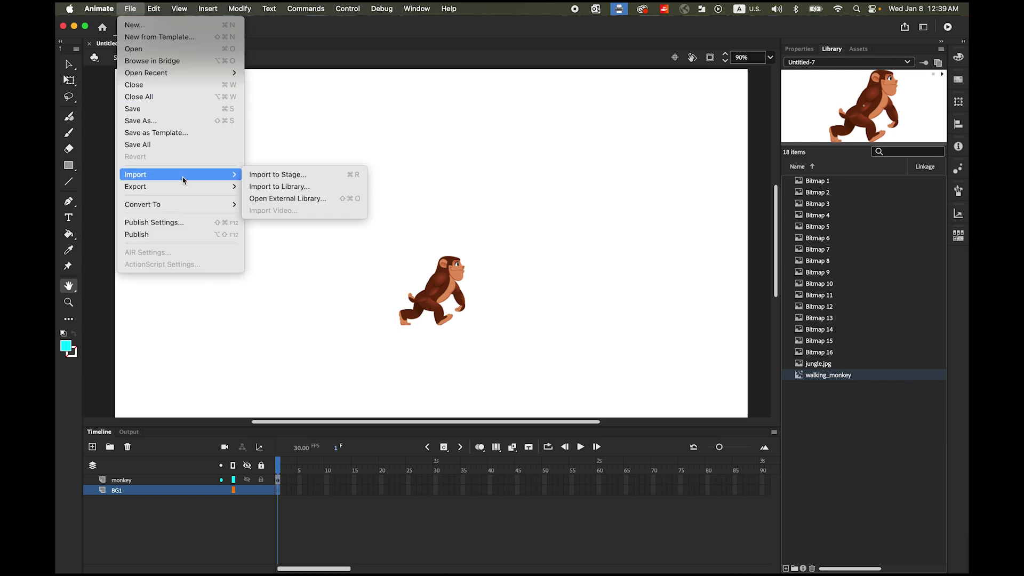
{"action": "left_click", "coordinate": [273, 187]}
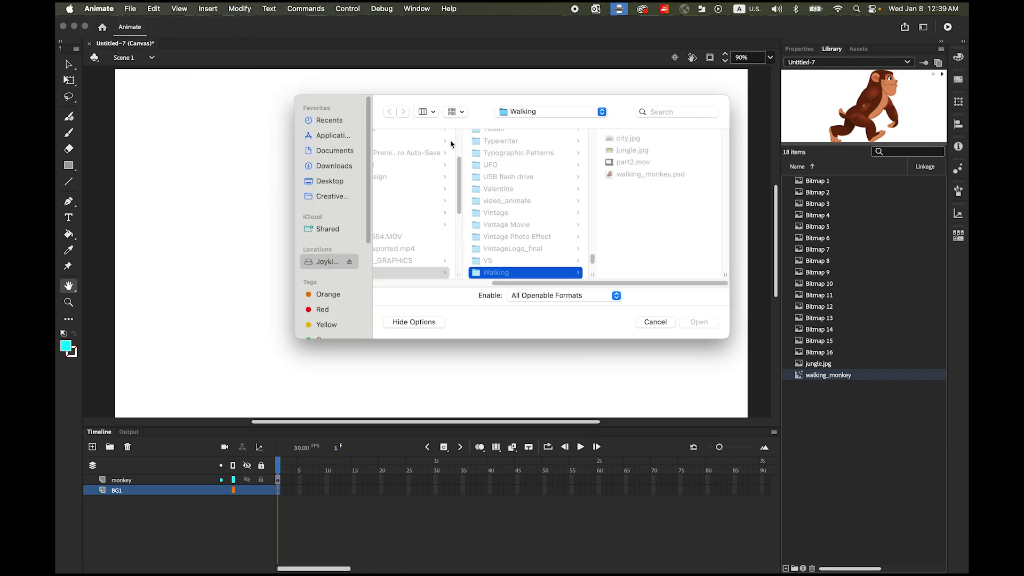
{"action": "left_click", "coordinate": [624, 152]}
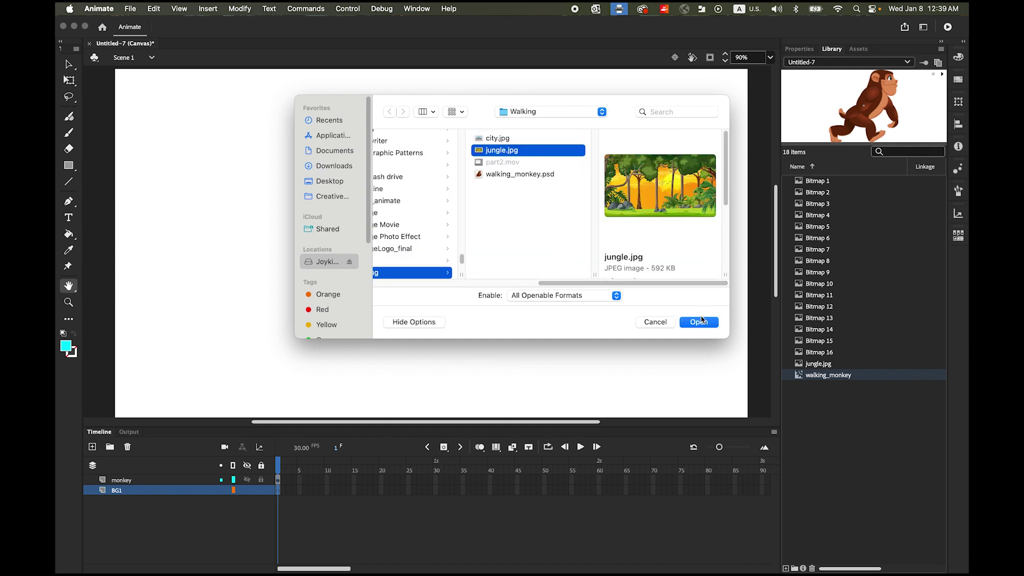
{"action": "left_click", "coordinate": [708, 325]}
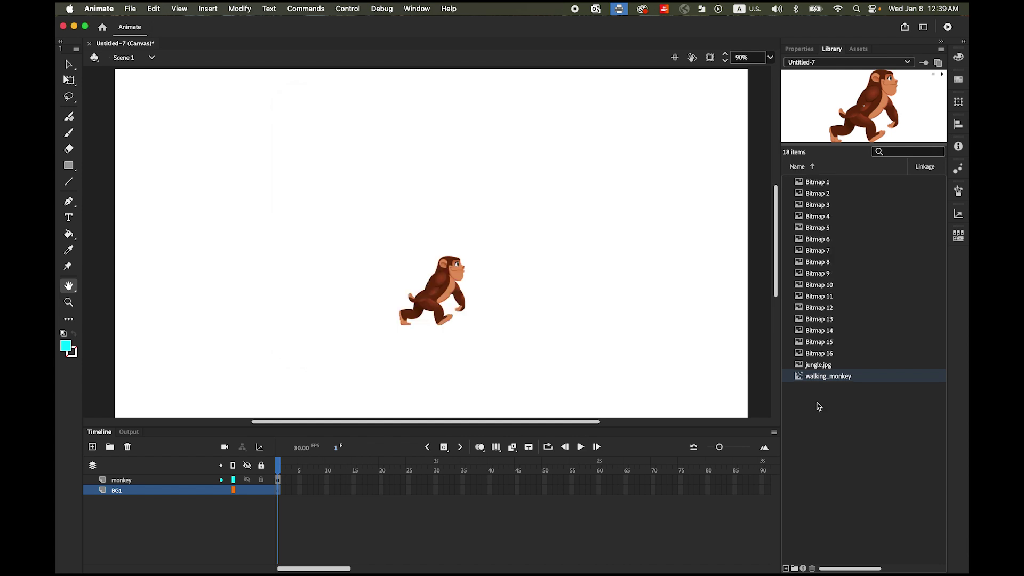
{"action": "left_click", "coordinate": [809, 367]}
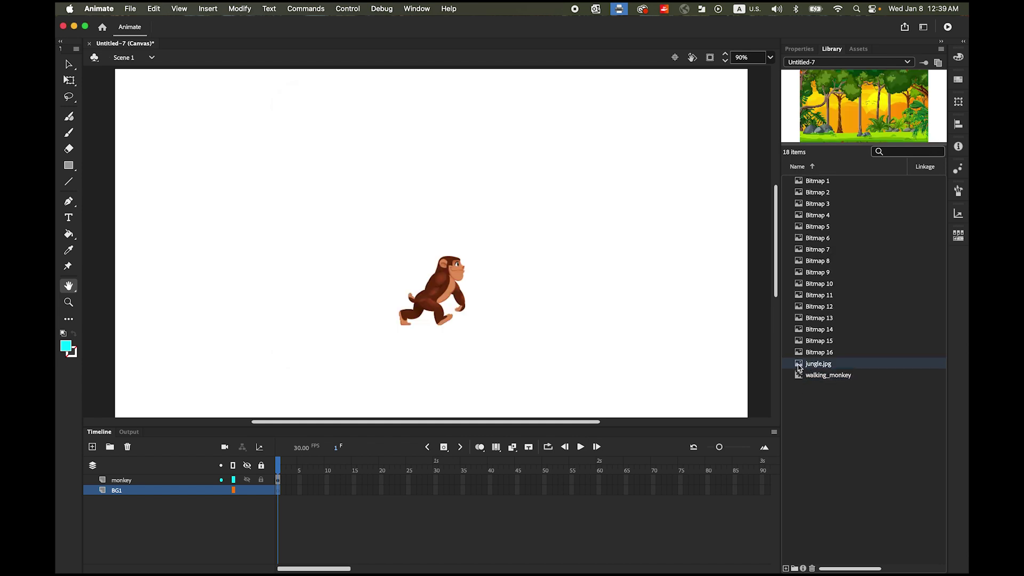
{"action": "left_click_drag", "start_coordinate": [800, 367], "coordinate": [405, 268]}
Align the jungle image to the stage corner and enlarge it to cover the stage at 79% zoom
{"action": "left_click", "coordinate": [68, 64]}
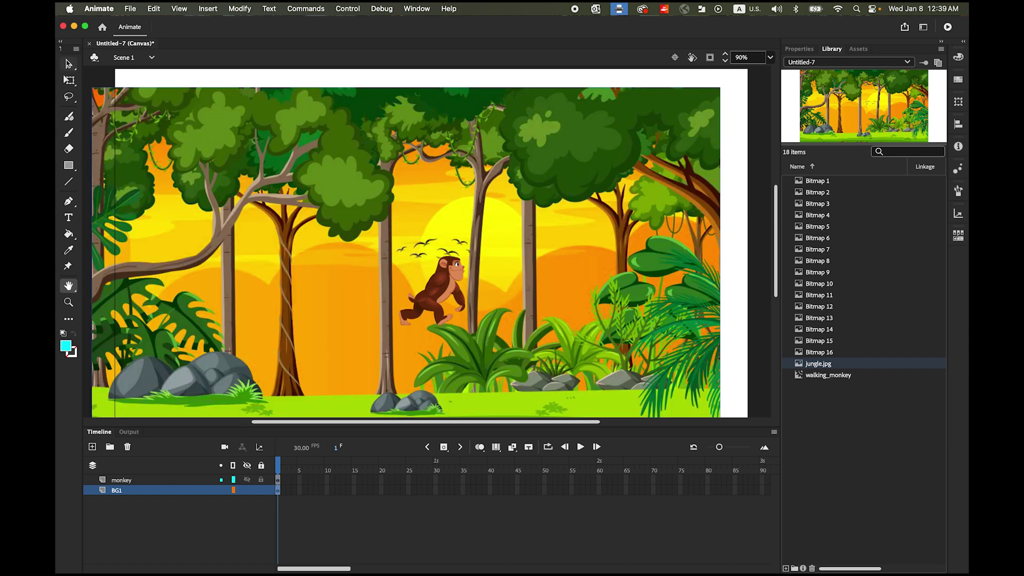
{"action": "left_click_drag", "start_coordinate": [130, 122], "coordinate": [152, 103]}
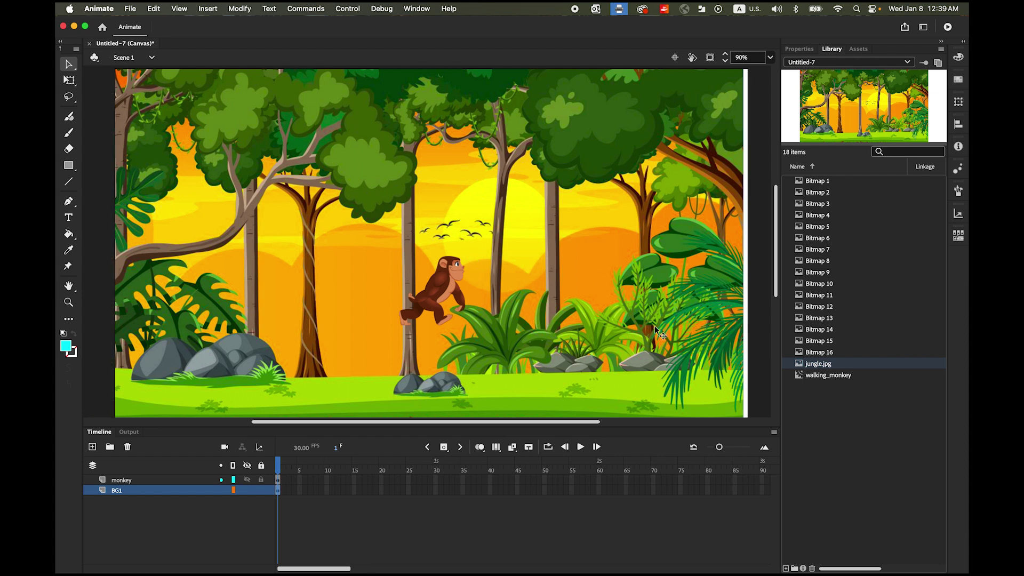
{"action": "key", "text": "q"}
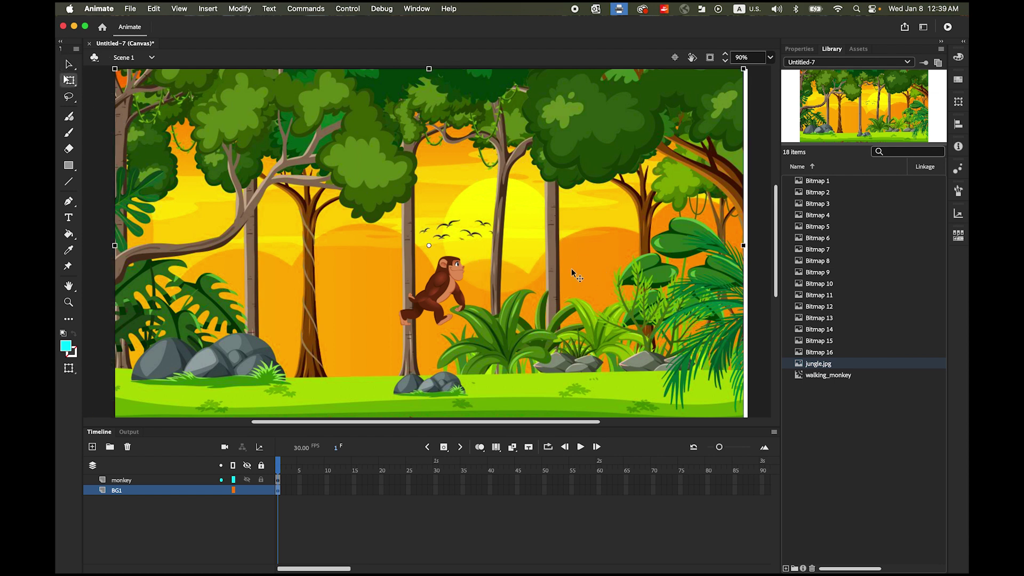
{"action": "left_click", "coordinate": [755, 58]}
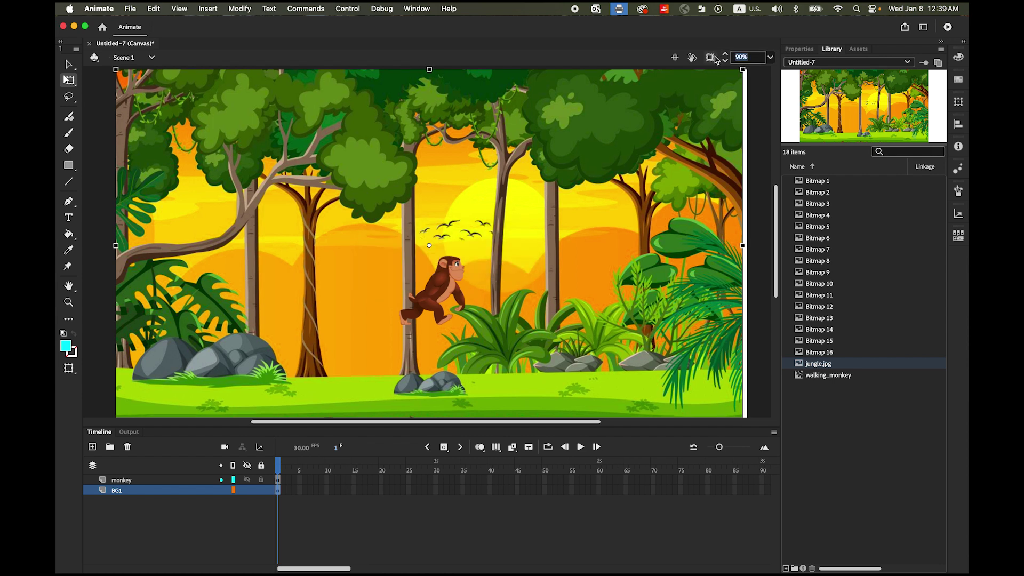
{"action": "type", "text": "79"}
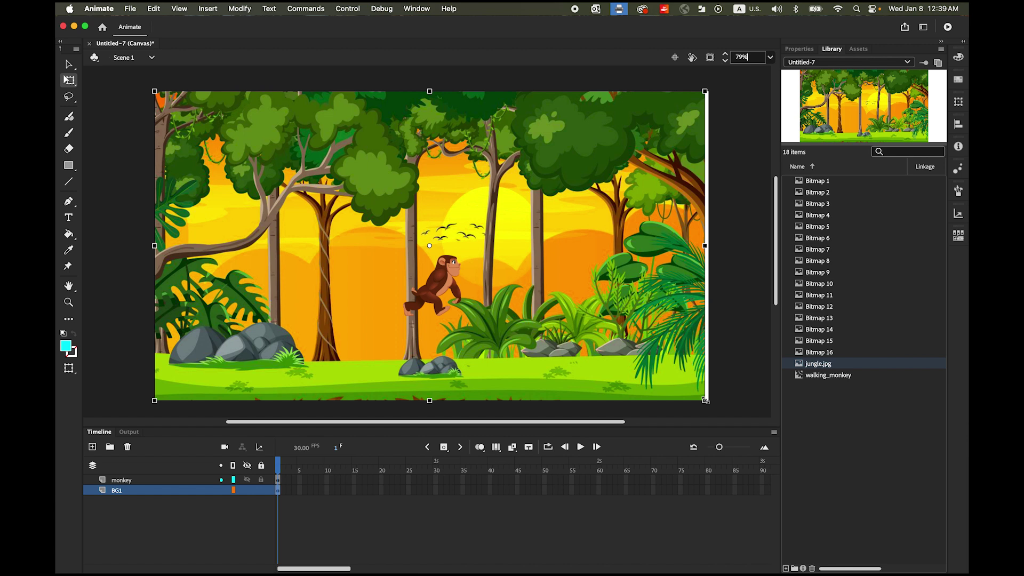
{"action": "left_click_drag", "start_coordinate": [705, 400], "coordinate": [710, 405]}
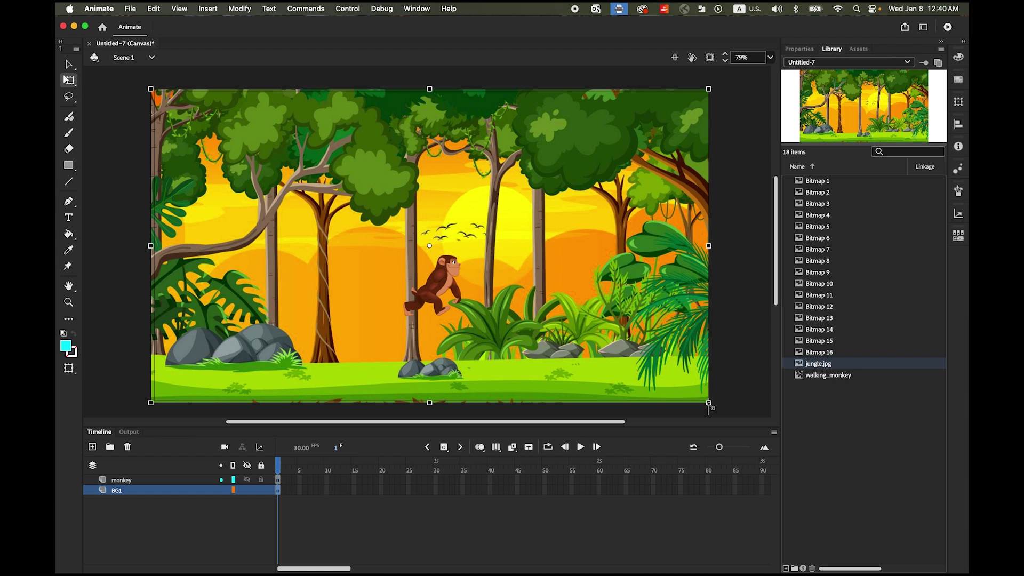
{"action": "left_click", "coordinate": [69, 65]}
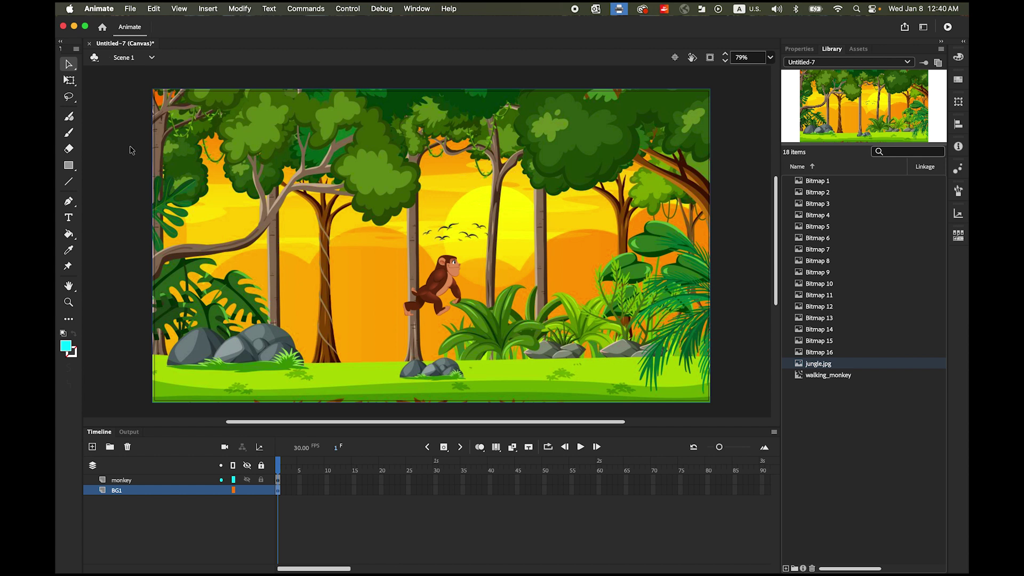
Move the monkey down onto the jungle grass
{"action": "left_click", "coordinate": [438, 294]}
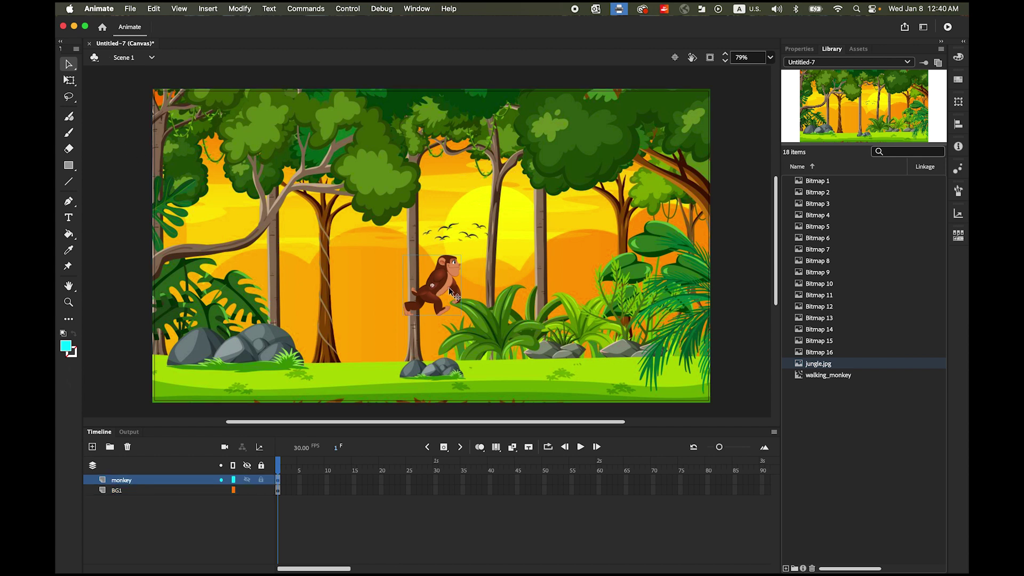
{"action": "left_click_drag", "start_coordinate": [450, 286], "coordinate": [386, 352]}
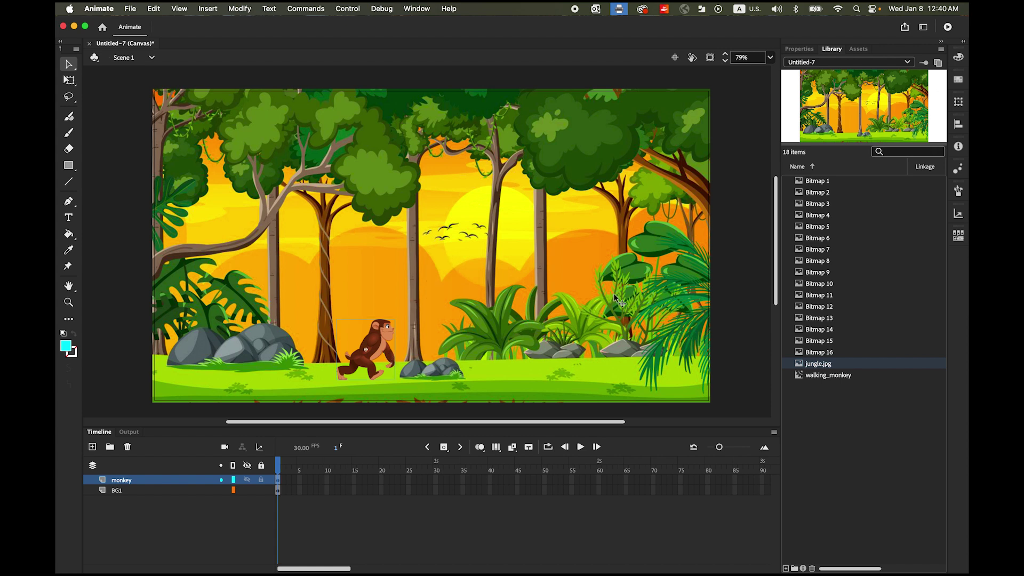
{"action": "left_click", "coordinate": [714, 279]}
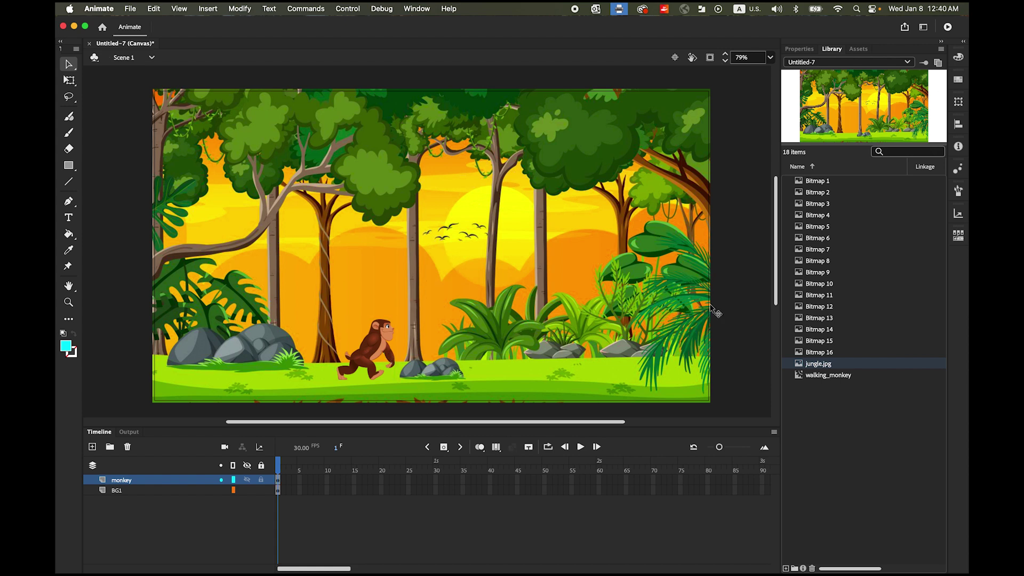
Preview a browser test of the monkey on the jungle, then return to Animate
{"action": "left_click", "coordinate": [356, 8]}
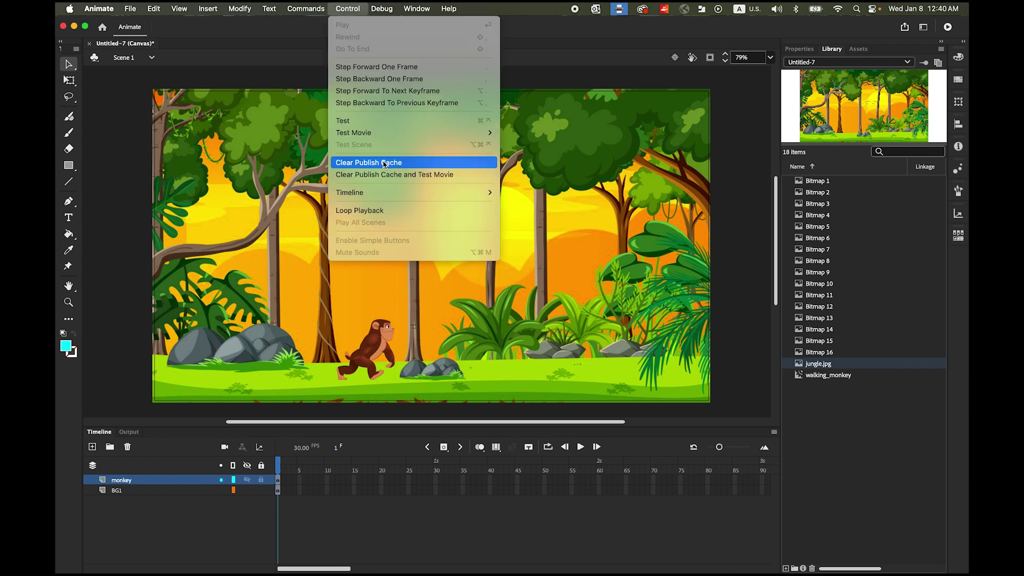
{"action": "left_click", "coordinate": [350, 9]}
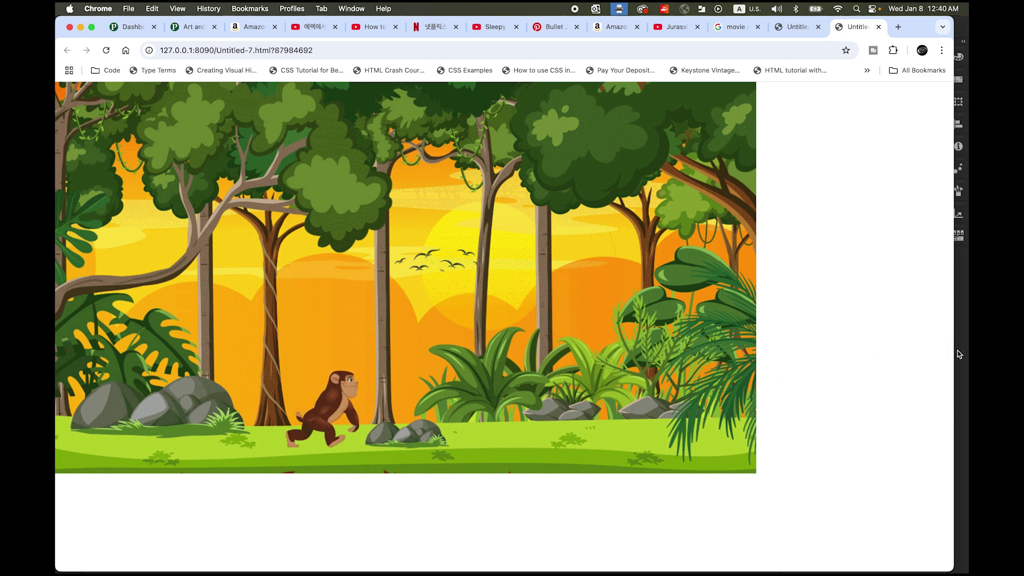
{"action": "left_click", "coordinate": [960, 355]}
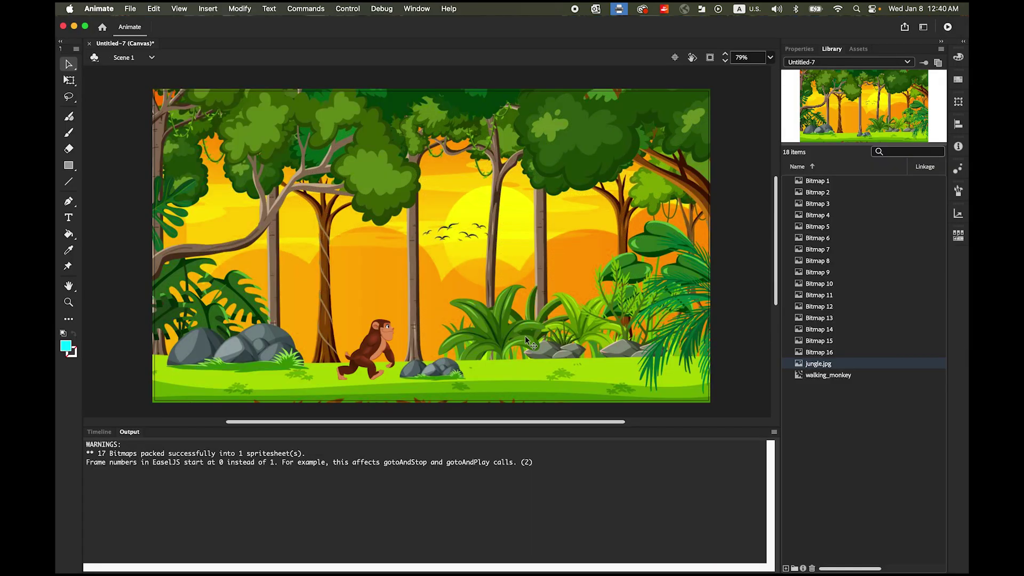
Move the monkey just off the stage's left edge
{"action": "left_click", "coordinate": [100, 432]}
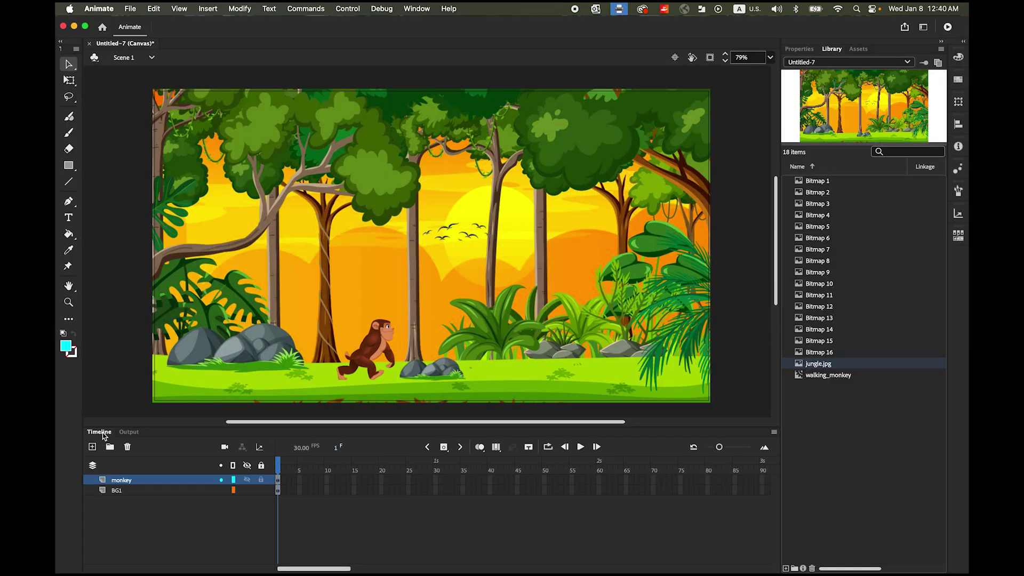
{"action": "left_click", "coordinate": [364, 355]}
{"action": "left_click_drag", "start_coordinate": [381, 348], "coordinate": [133, 341]}
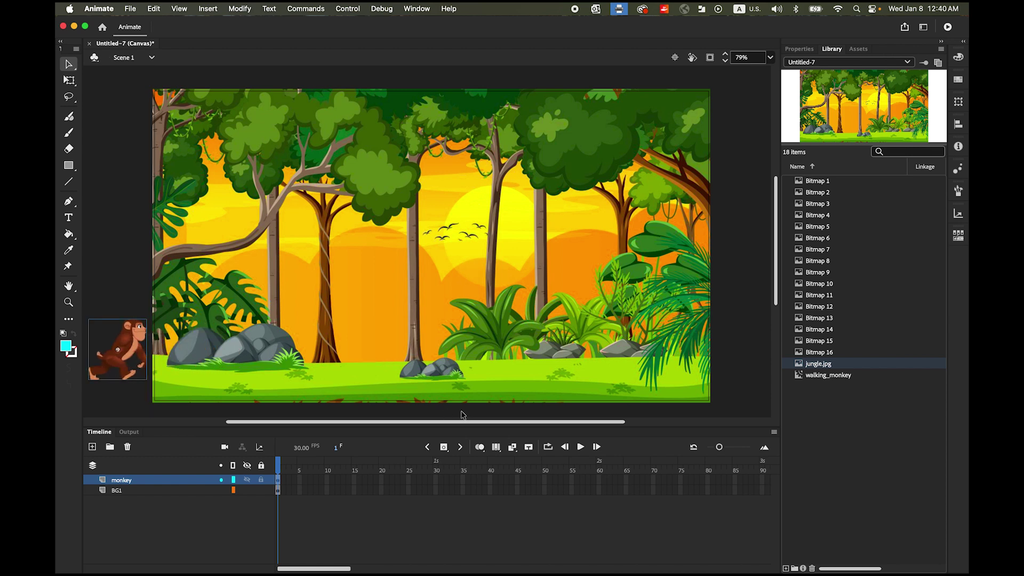
Extend the monkey layer to frame 90 with a keyframe
{"action": "left_click", "coordinate": [763, 481]}
{"action": "left_click", "coordinate": [446, 449]}
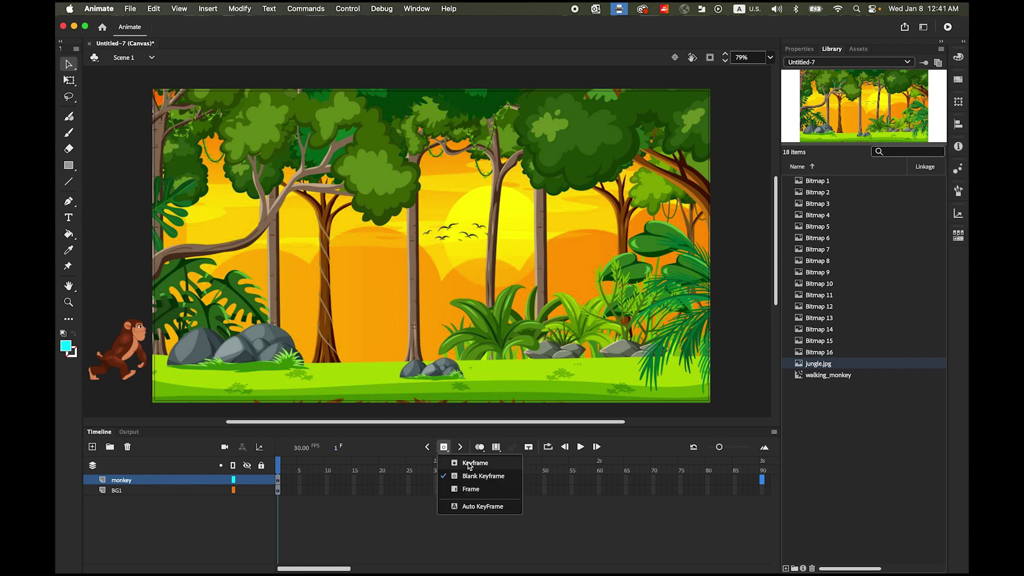
{"action": "left_click", "coordinate": [470, 464]}
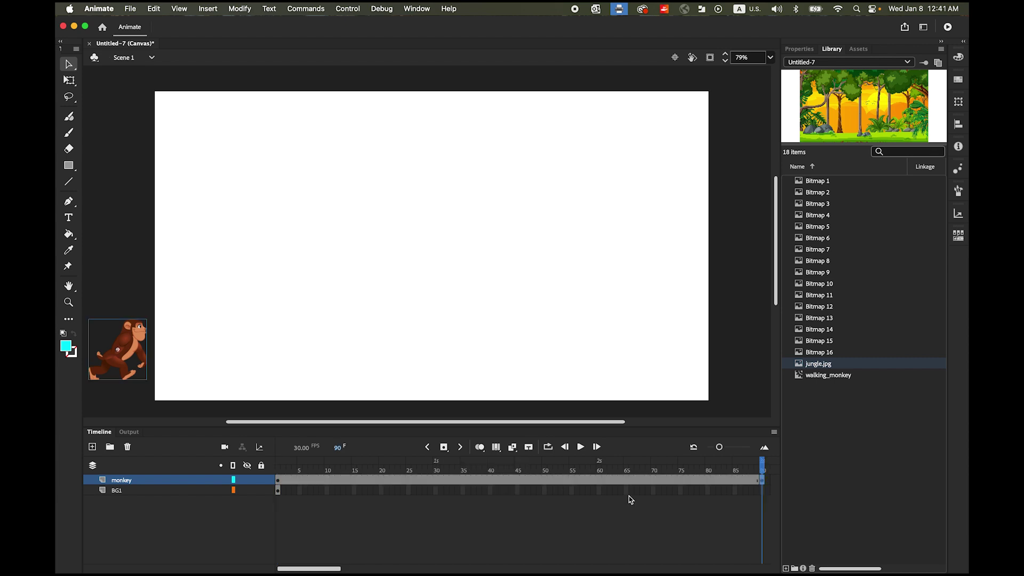
Create a classic tween across the monkey layer's frames
{"action": "left_click", "coordinate": [529, 481]}
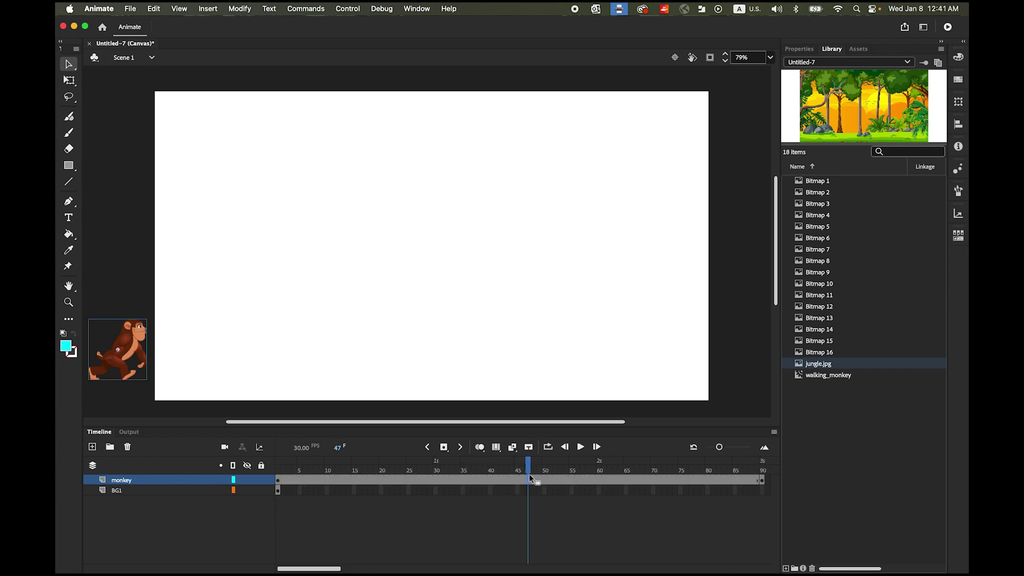
{"action": "left_click", "coordinate": [497, 482]}
{"action": "left_click", "coordinate": [511, 482]}
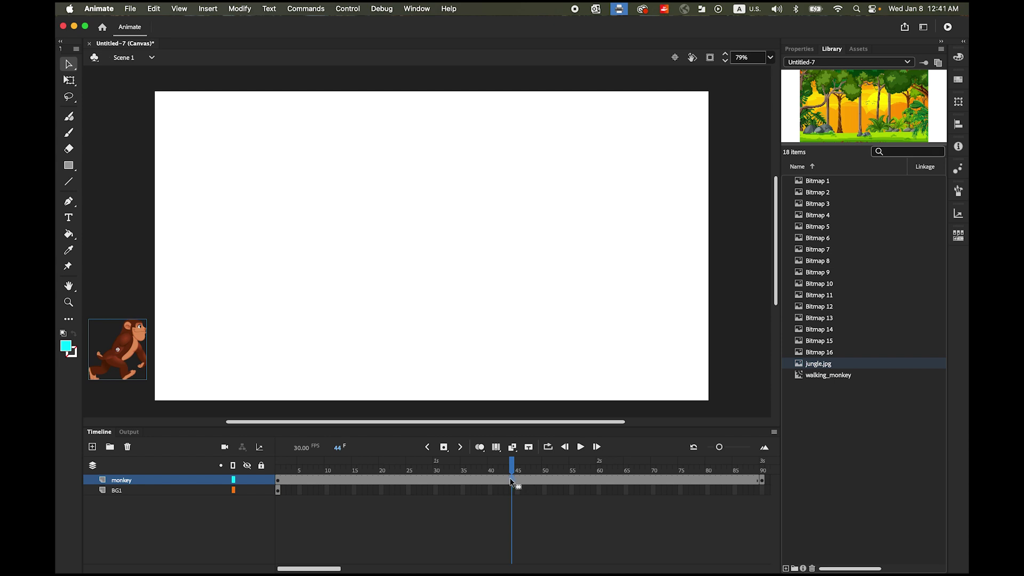
{"action": "right_click", "coordinate": [512, 482]}
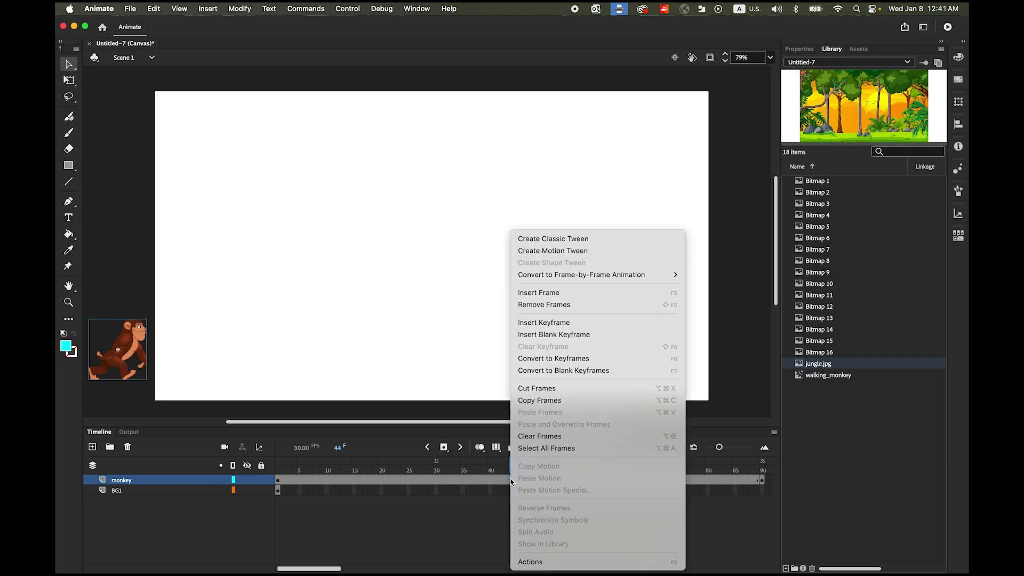
{"action": "left_click", "coordinate": [581, 244]}
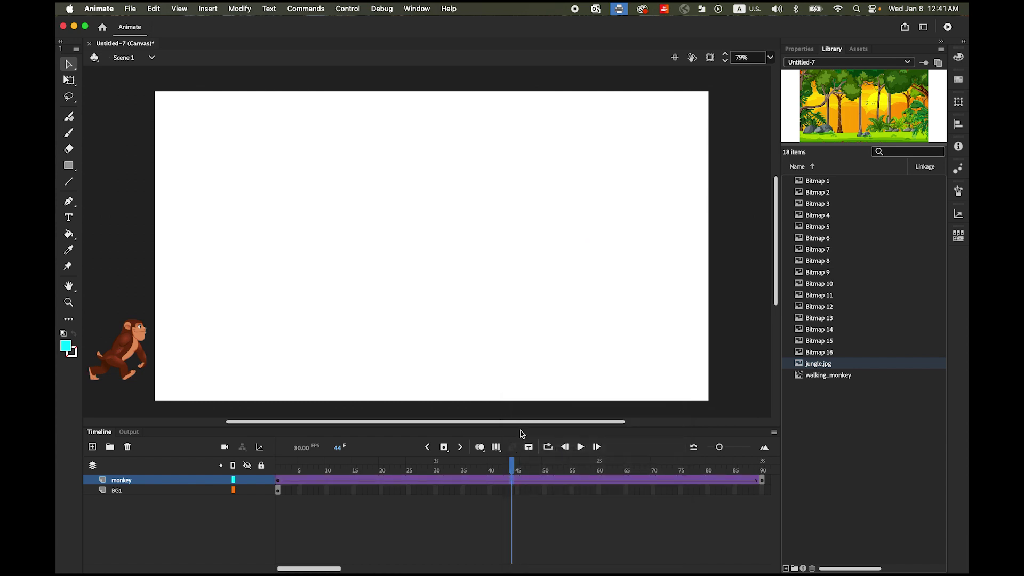
At frame 90, place the monkey at the stage's right edge, then rewind to frame 1
{"action": "left_click", "coordinate": [763, 482]}
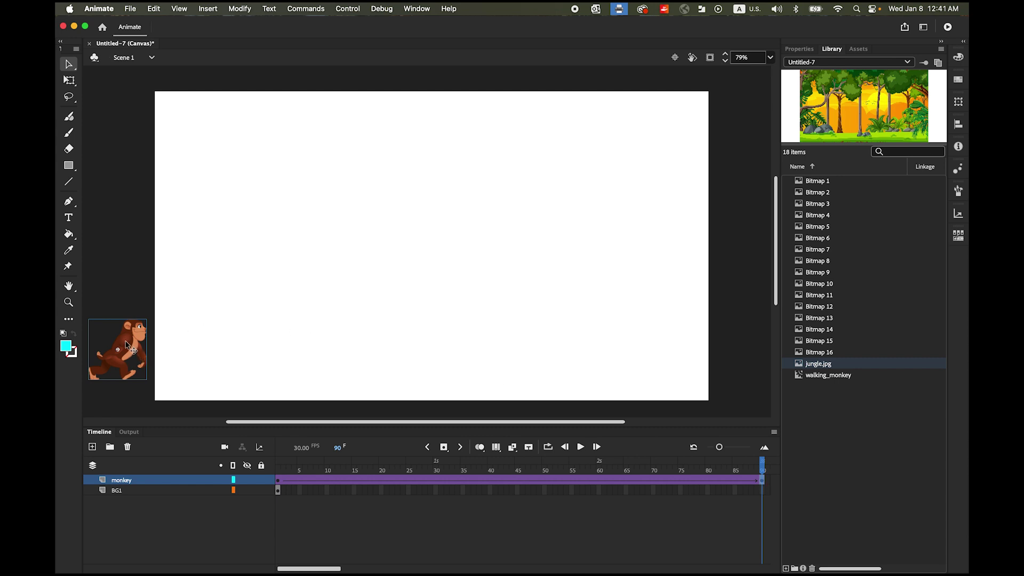
{"action": "left_click_drag", "start_coordinate": [128, 346], "coordinate": [754, 395]}
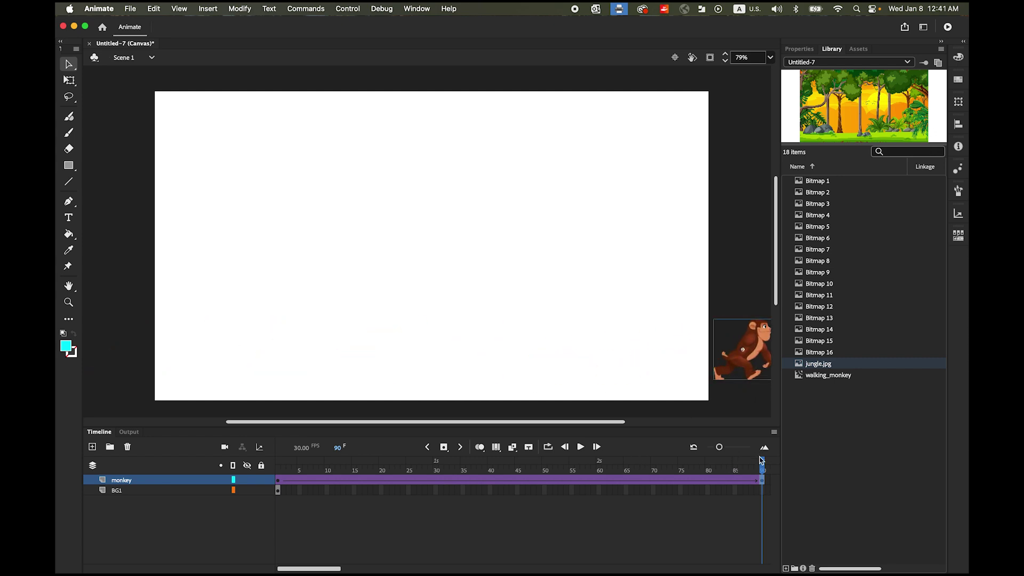
{"action": "left_click_drag", "start_coordinate": [763, 462], "coordinate": [277, 465]}
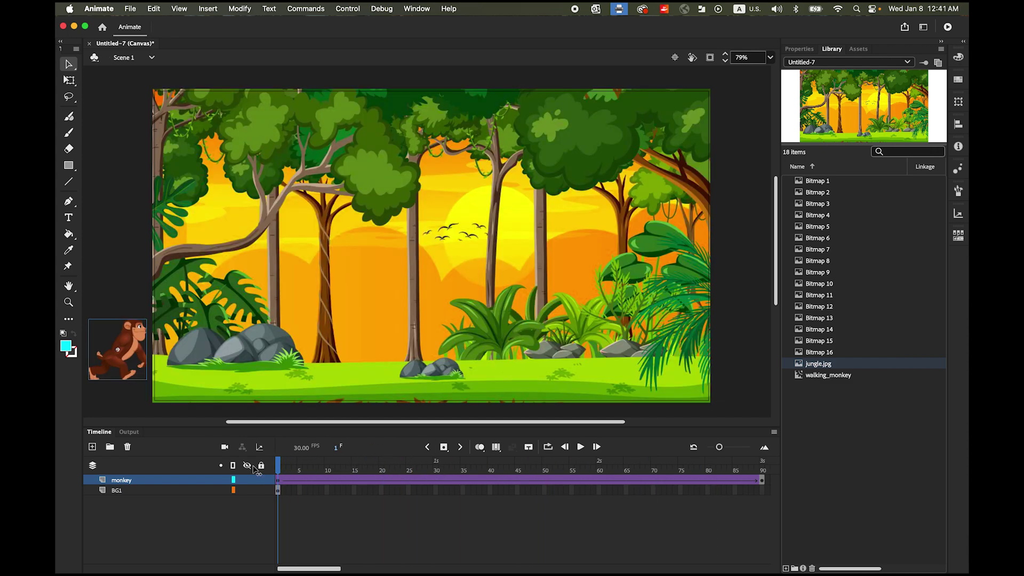
Extend the BG1 jungle layer through frame 90 with a frame, then rewind to frame 1
{"action": "left_click", "coordinate": [278, 491]}
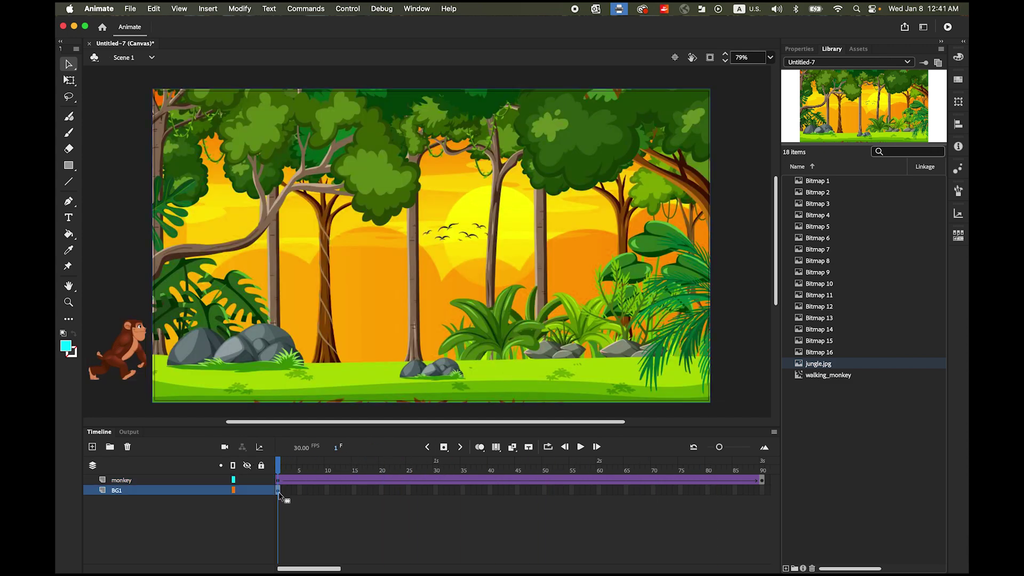
{"action": "left_click", "coordinate": [762, 490]}
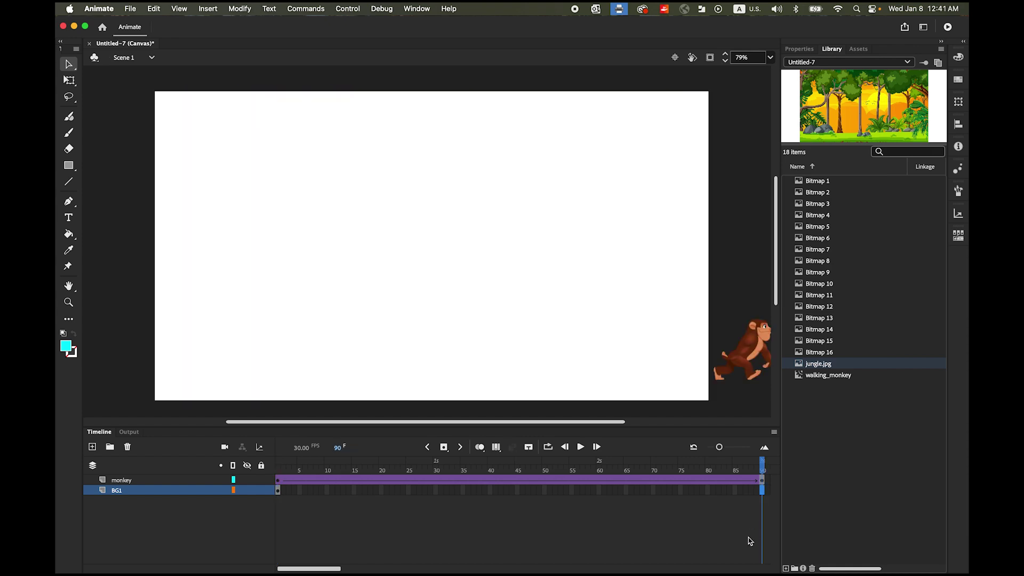
{"action": "left_click", "coordinate": [444, 448]}
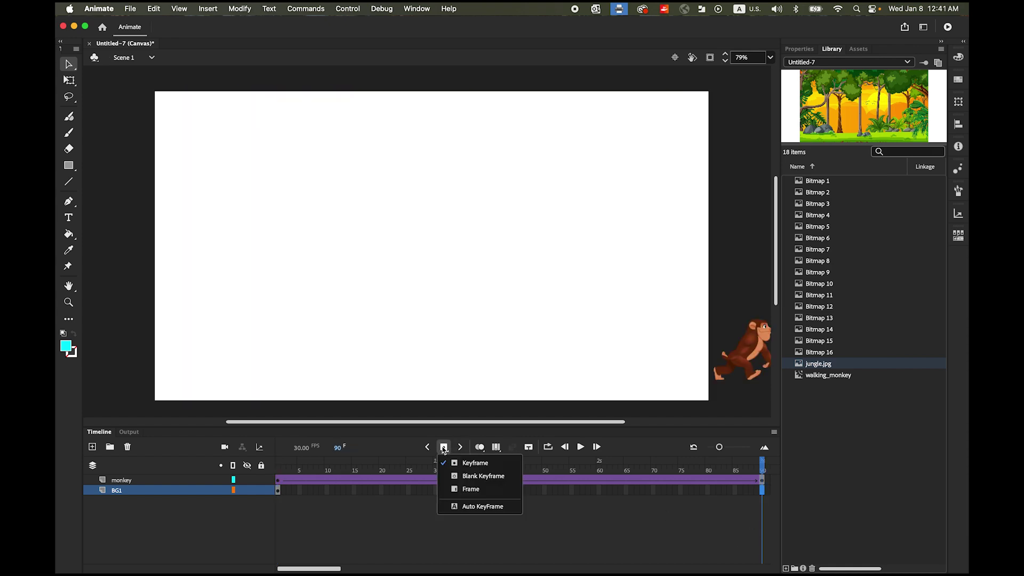
{"action": "left_click", "coordinate": [469, 490]}
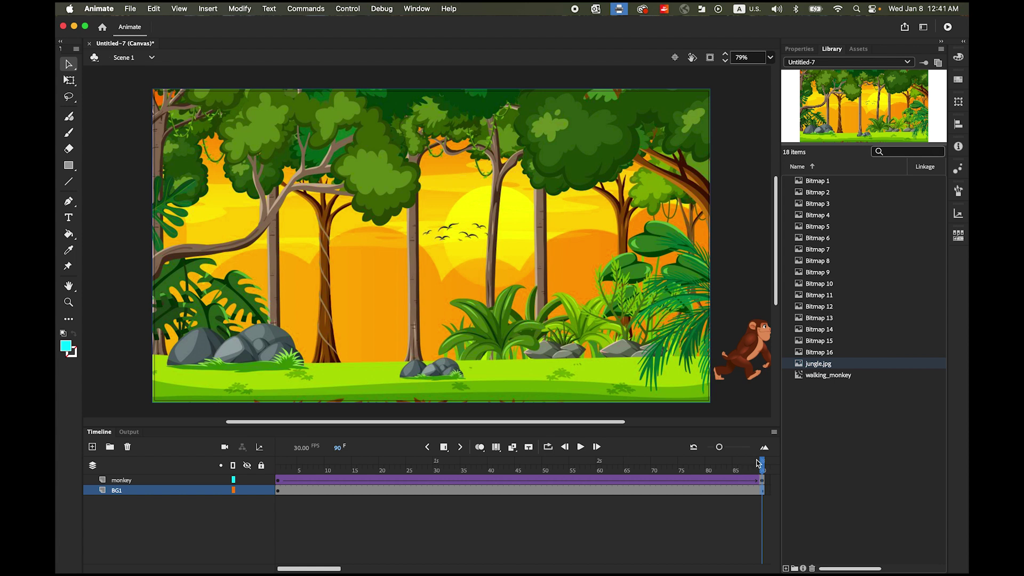
{"action": "left_click_drag", "start_coordinate": [766, 464], "coordinate": [278, 463]}
Test the movie with Cmd+Enter, watch the jungle walk, then return to Animate
{"action": "key", "text": "super+Return"}
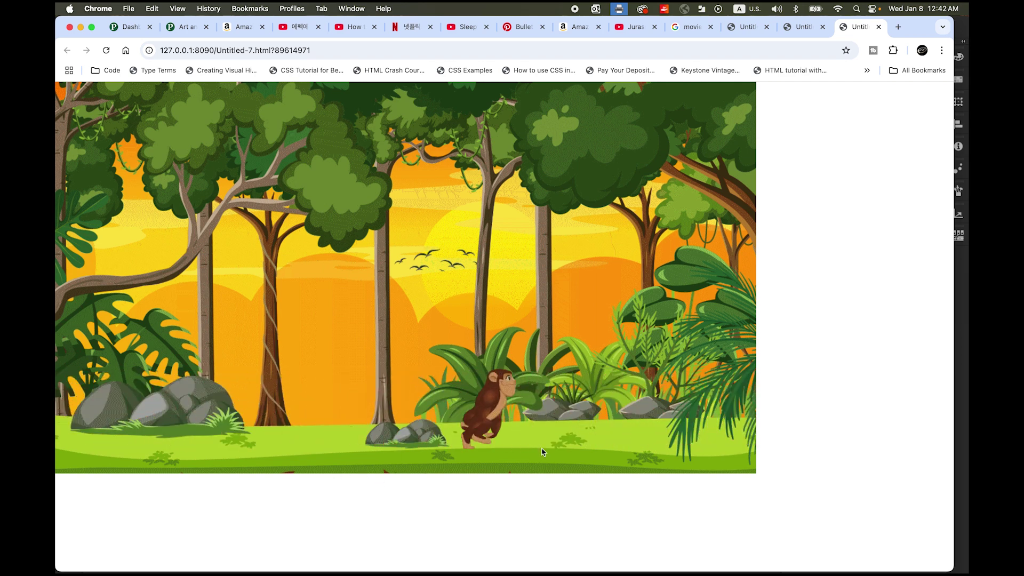
{"action": "mouse_move", "coordinate": [783, 573]}
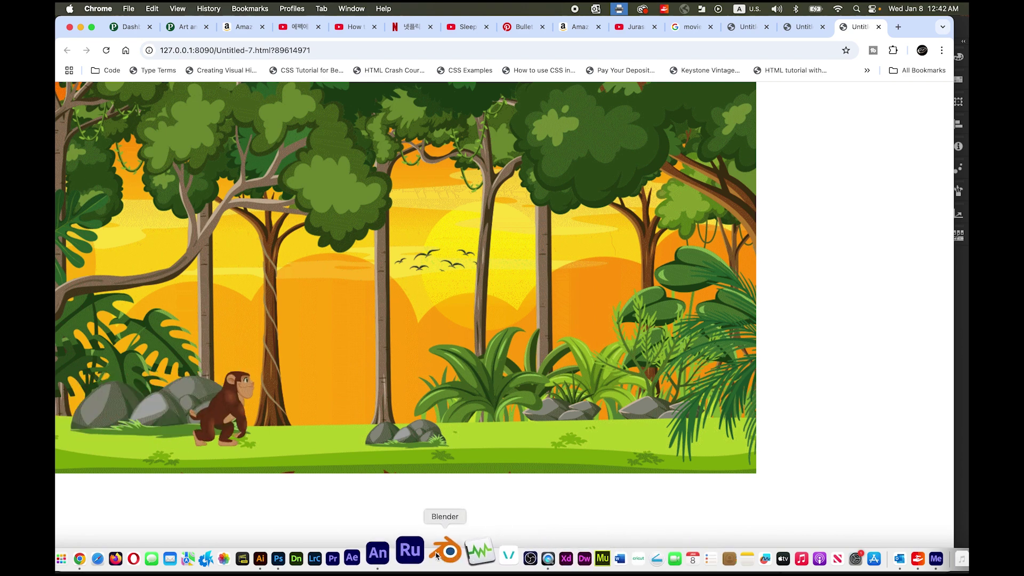
{"action": "left_click", "coordinate": [407, 555]}
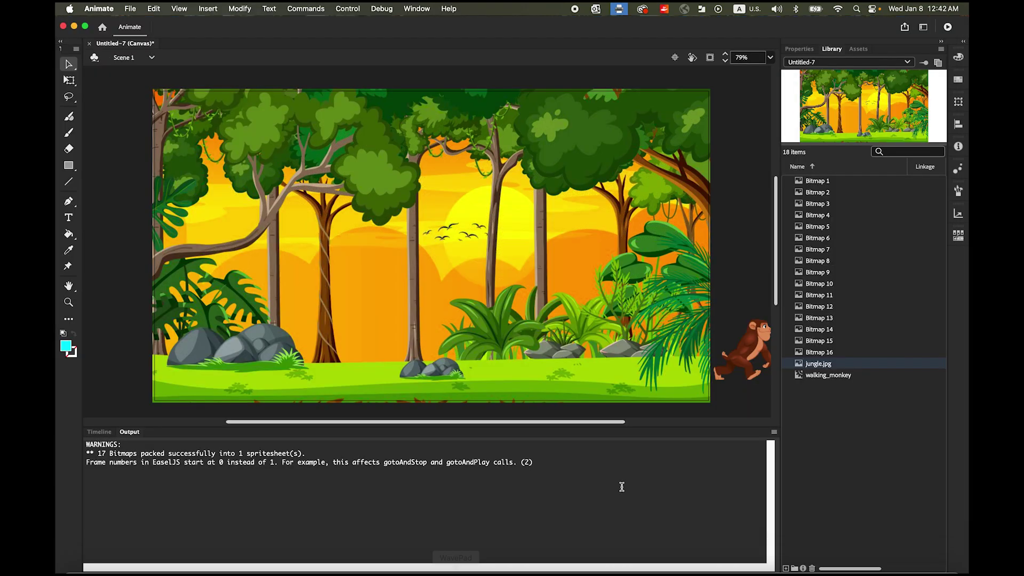
Add keyframes at frames 37, 56 and 47 on the monkey layer
{"action": "left_click", "coordinate": [99, 432]}
{"action": "left_click", "coordinate": [137, 482]}
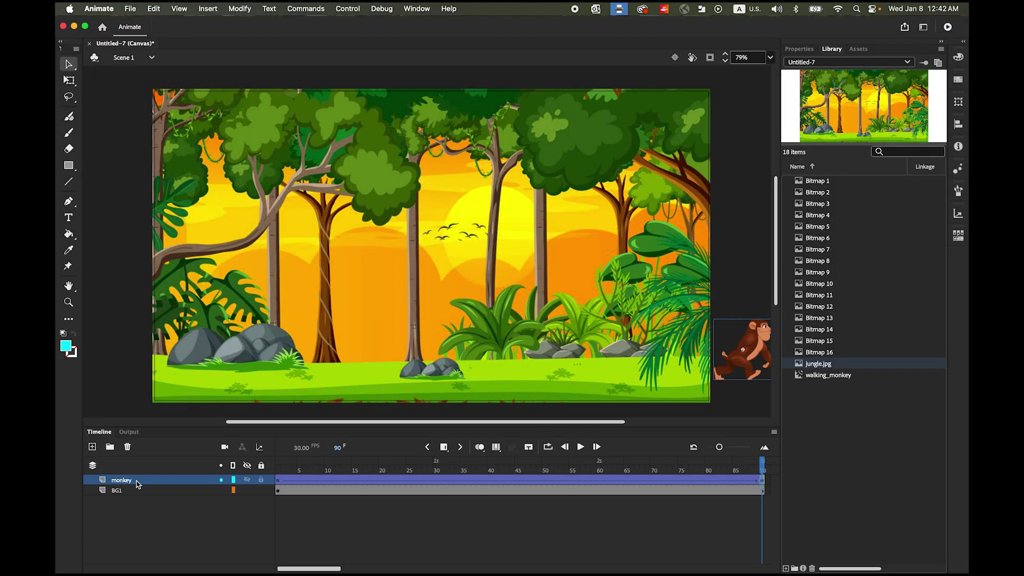
{"action": "left_click_drag", "start_coordinate": [761, 470], "coordinate": [473, 472]}
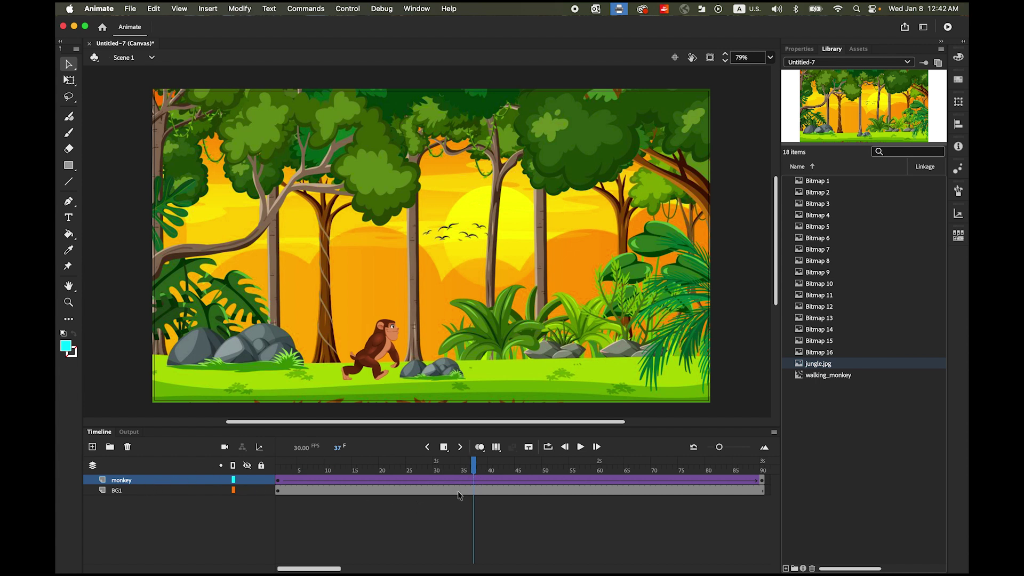
{"action": "left_click", "coordinate": [445, 448]}
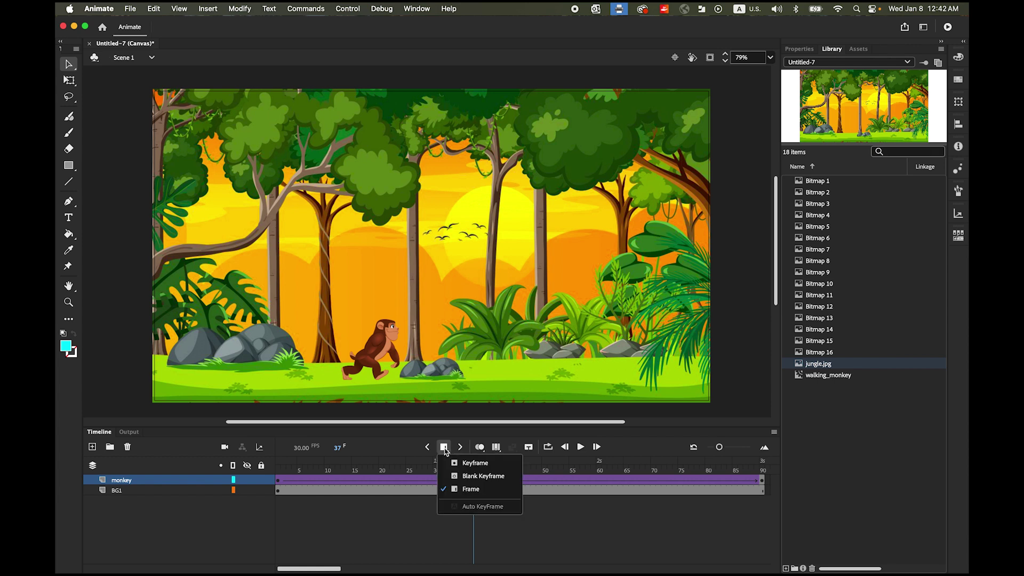
{"action": "left_click", "coordinate": [475, 464]}
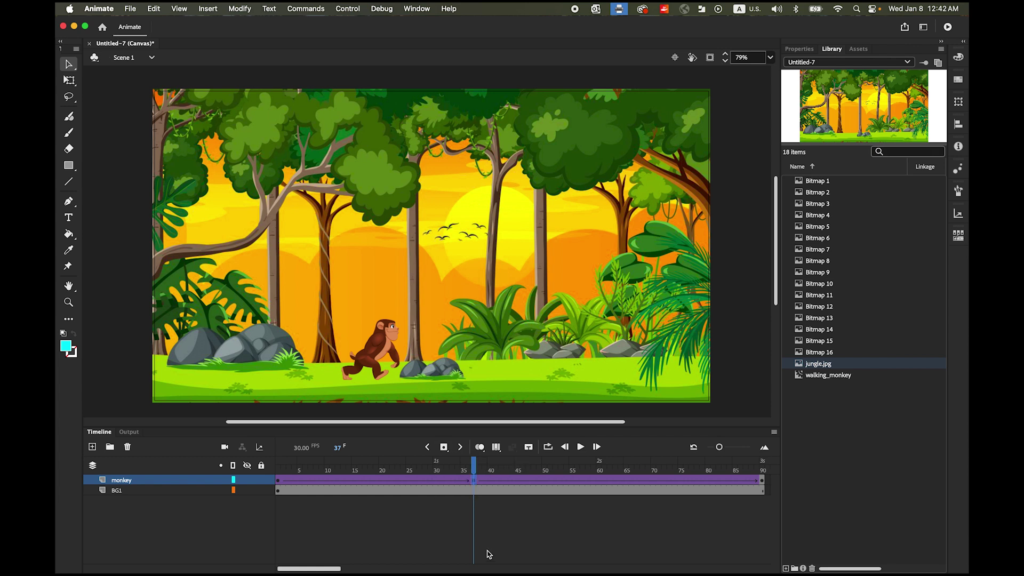
{"action": "left_click_drag", "start_coordinate": [476, 469], "coordinate": [576, 482]}
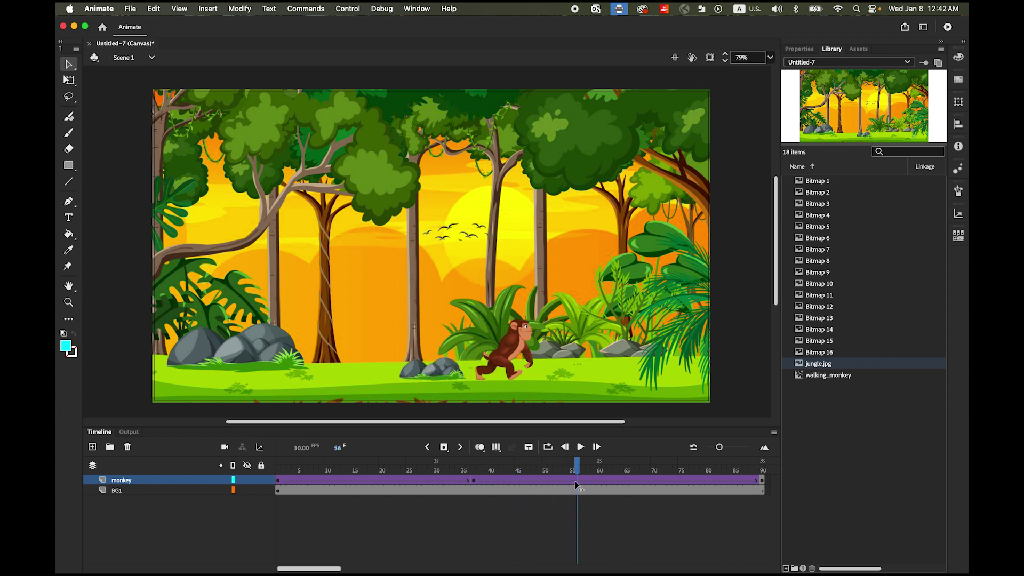
{"action": "left_click", "coordinate": [444, 447]}
{"action": "left_click_drag", "start_coordinate": [578, 468], "coordinate": [528, 469]}
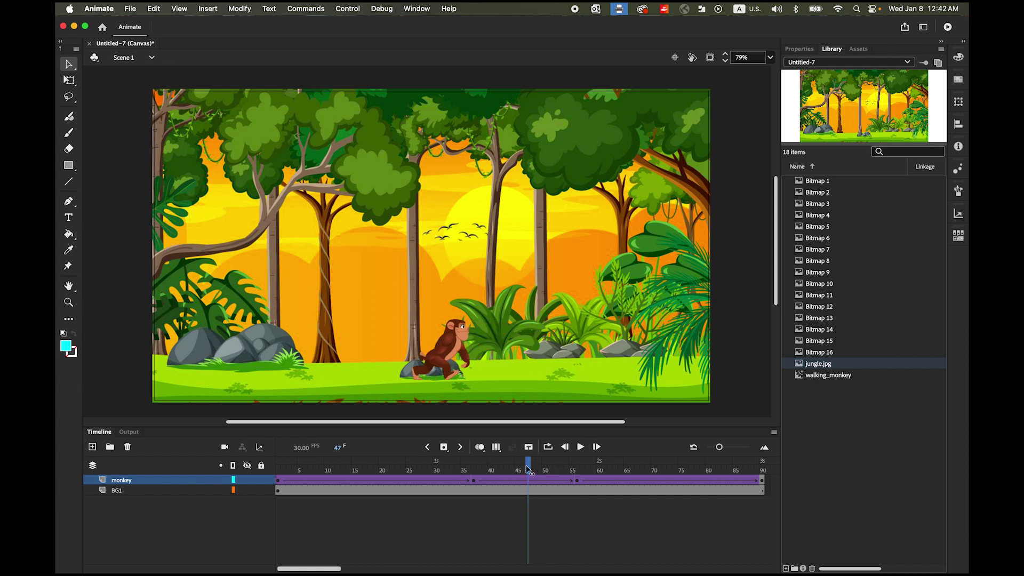
{"action": "left_click", "coordinate": [444, 448]}
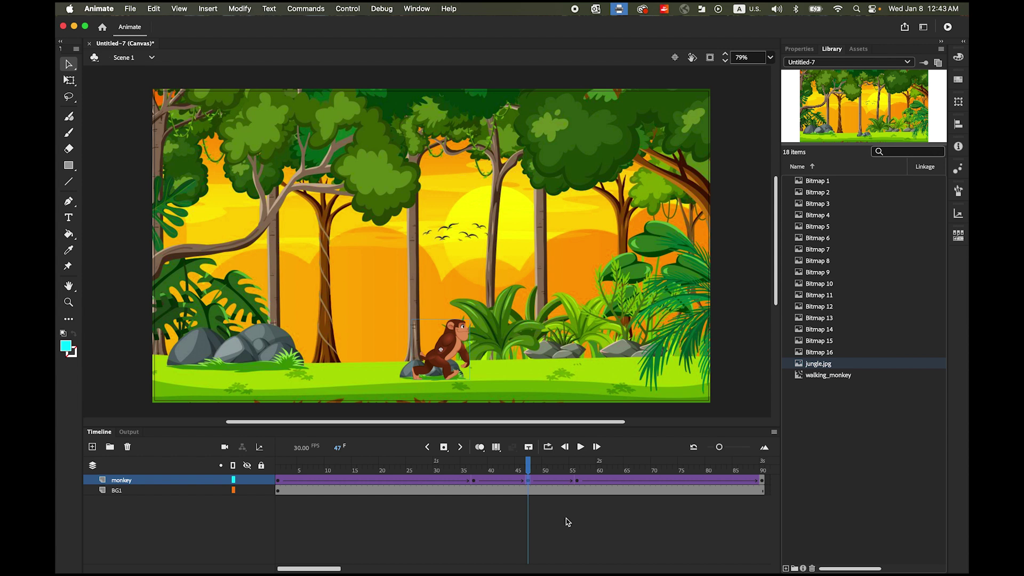
Raise the monkey up into the trees at frame 47 and publish a test
{"action": "left_click", "coordinate": [451, 350]}
{"action": "left_click_drag", "start_coordinate": [449, 350], "coordinate": [446, 278]}
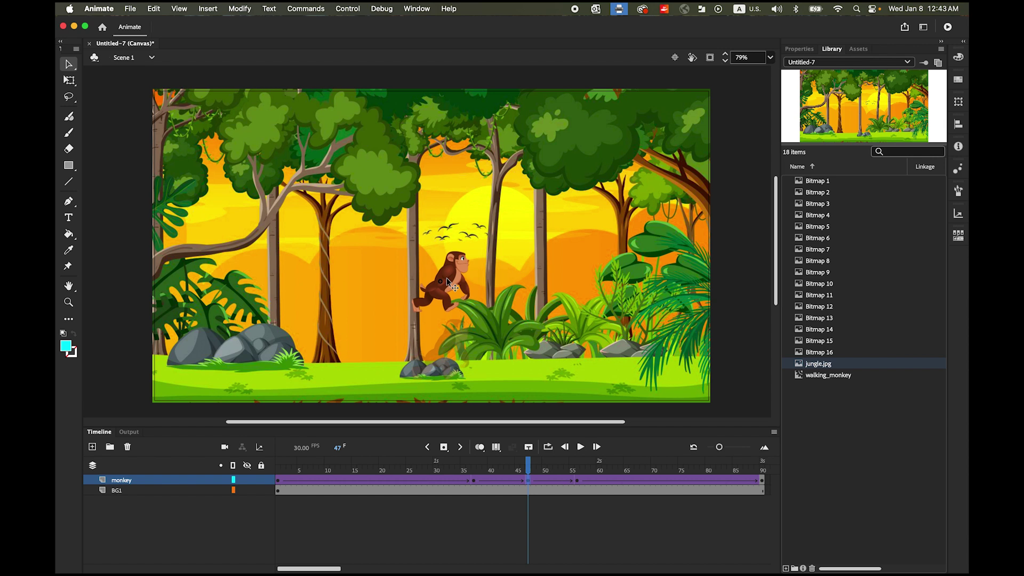
{"action": "left_click_drag", "start_coordinate": [535, 466], "coordinate": [787, 522]}
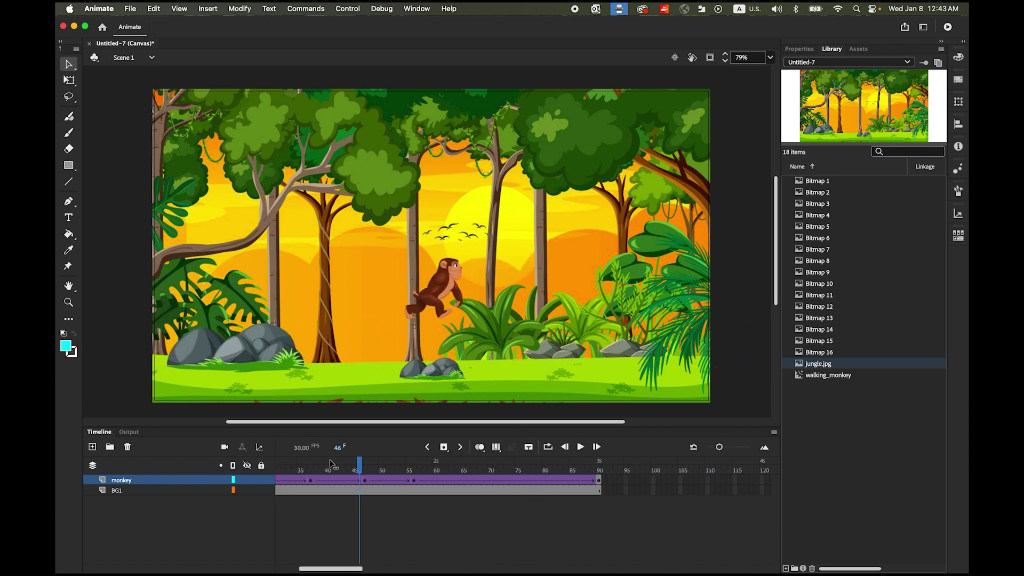
{"action": "left_click_drag", "start_coordinate": [331, 464], "coordinate": [225, 450]}
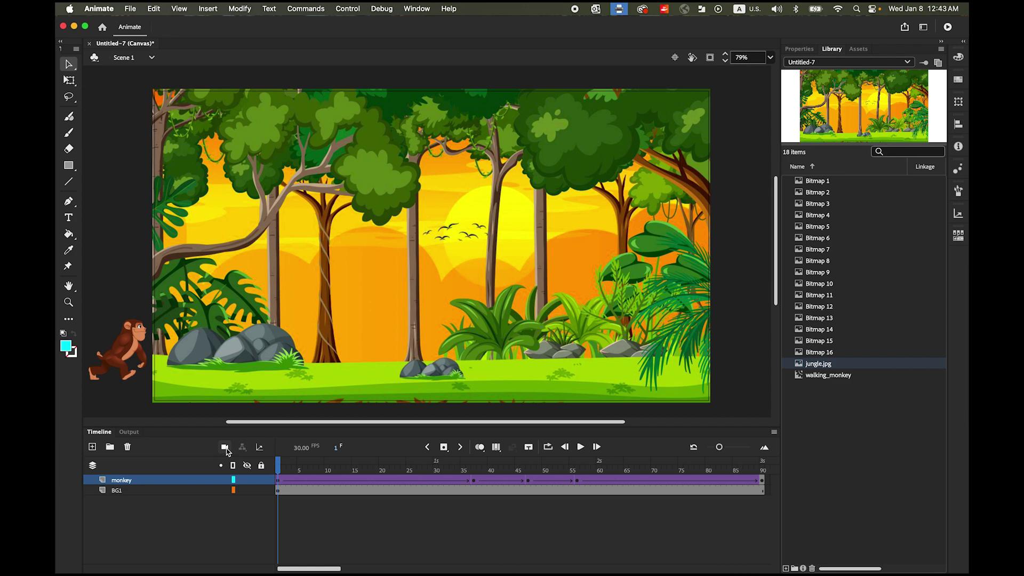
{"action": "key", "text": "super+Return"}
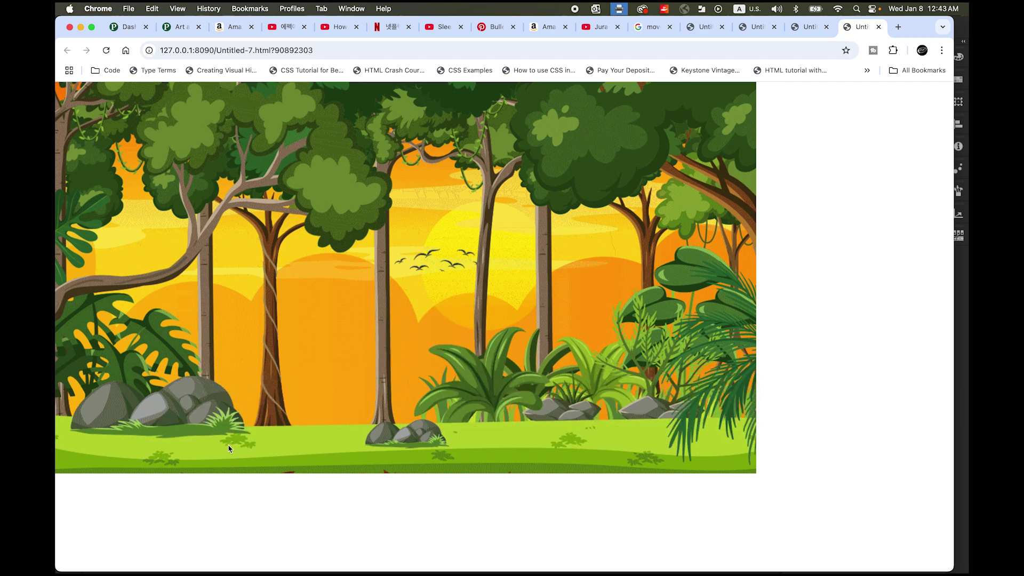
Watch the updated Chrome test of the monkey crossing the jungle
{"action": "mouse_move", "coordinate": [452, 571]}
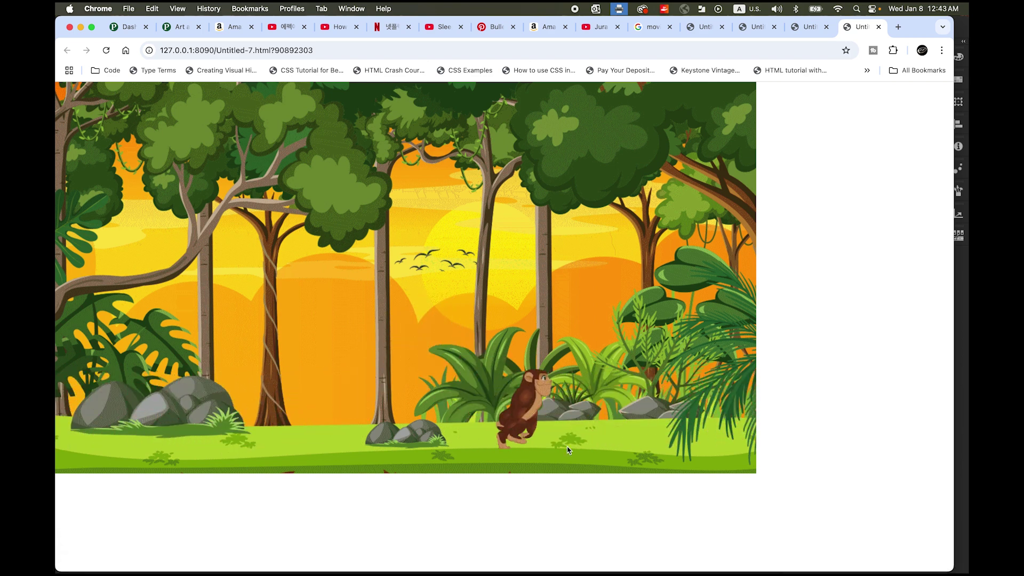
{"action": "mouse_move", "coordinate": [128, 572]}
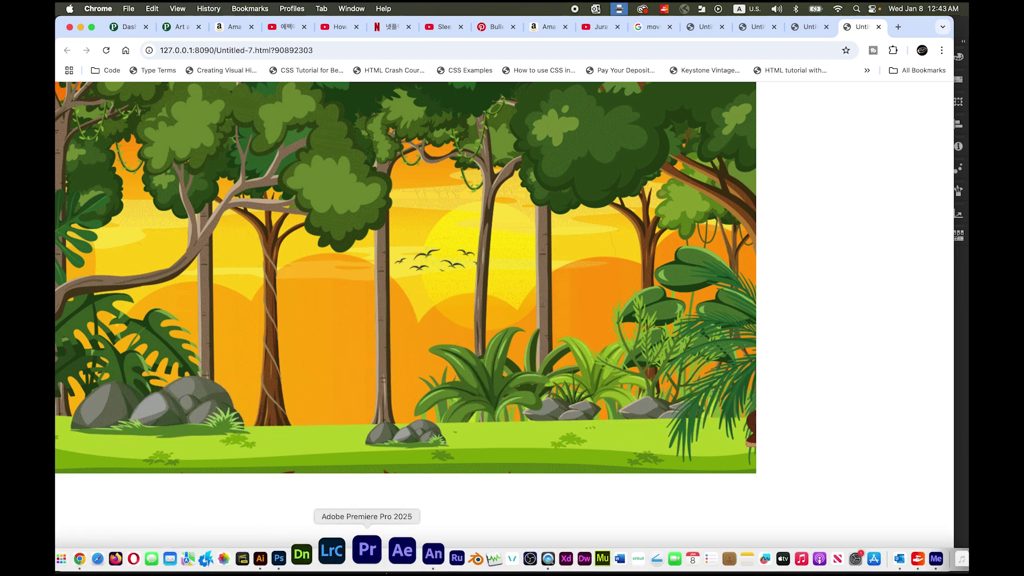
Key frame 37, set the monkey tween to rotate clockwise, and publish a browser test
{"action": "left_click", "coordinate": [396, 552]}
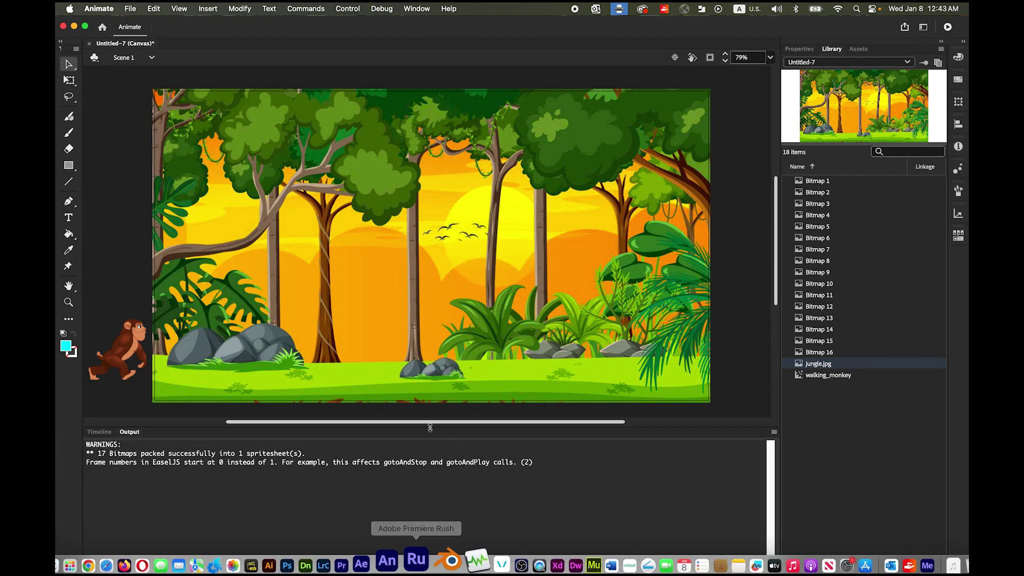
{"action": "left_click", "coordinate": [100, 432]}
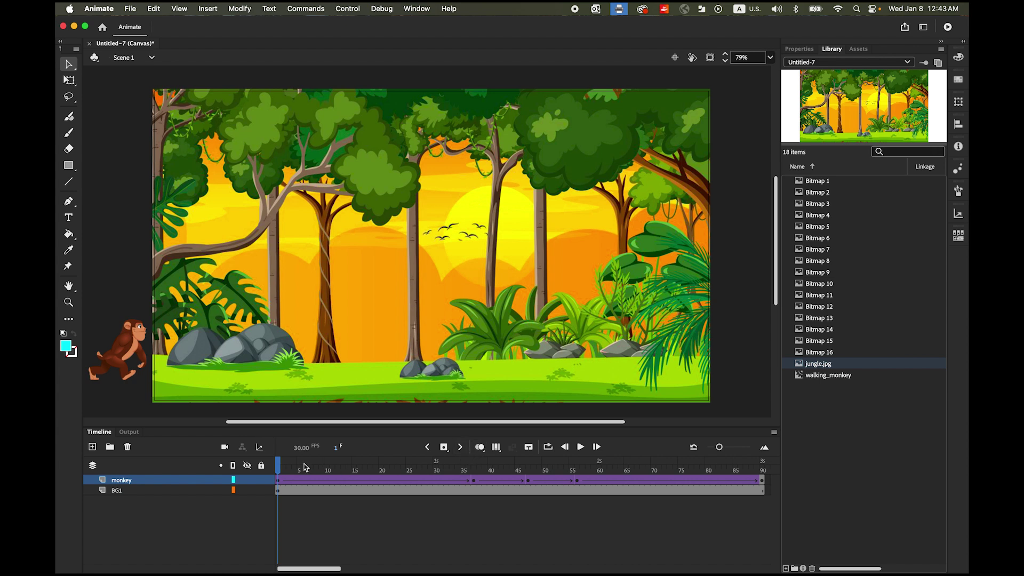
{"action": "left_click_drag", "start_coordinate": [281, 469], "coordinate": [474, 484]}
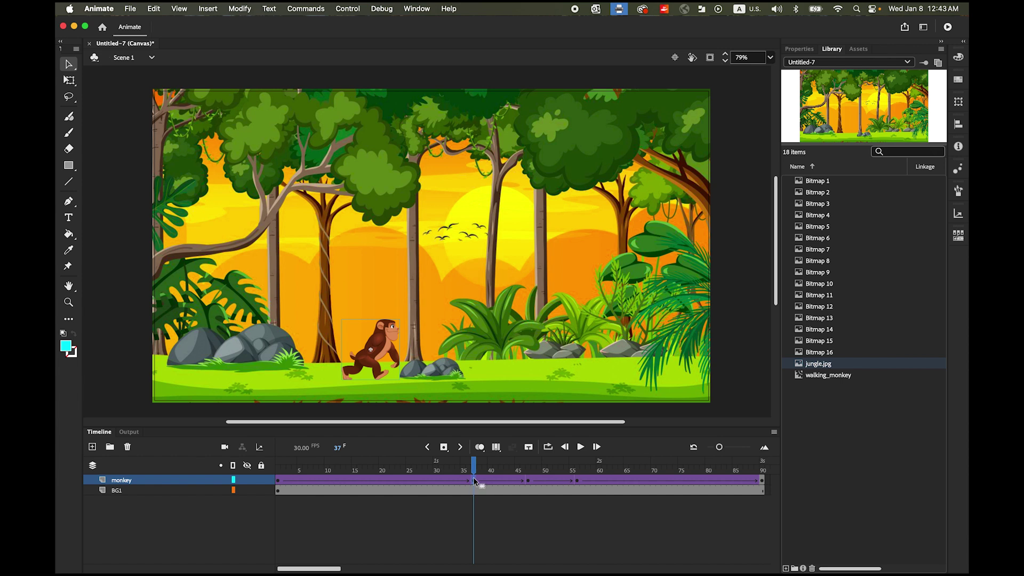
{"action": "key", "text": "F6"}
{"action": "left_click", "coordinate": [800, 50]}
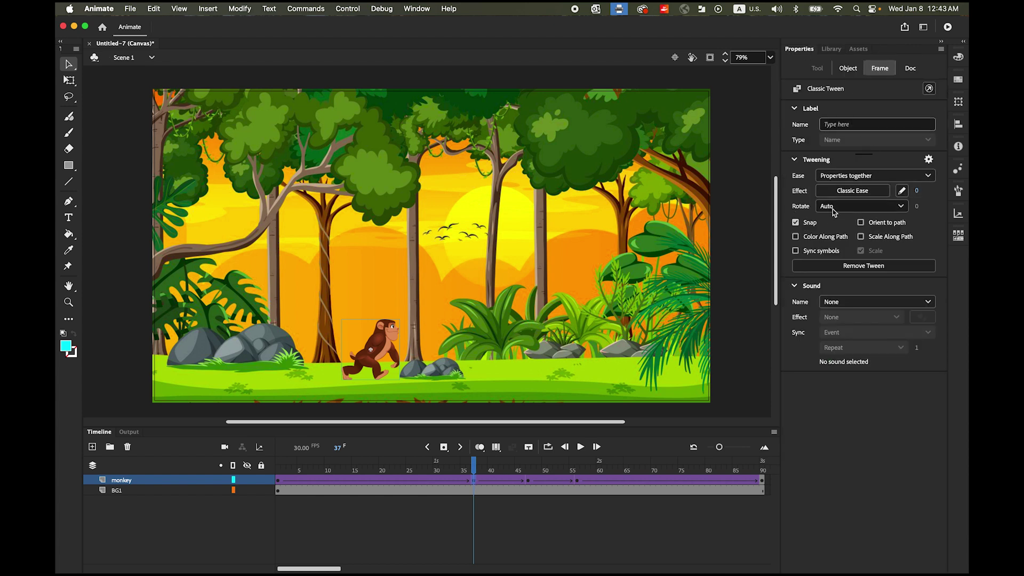
{"action": "left_click", "coordinate": [904, 207]}
{"action": "left_click", "coordinate": [853, 249]}
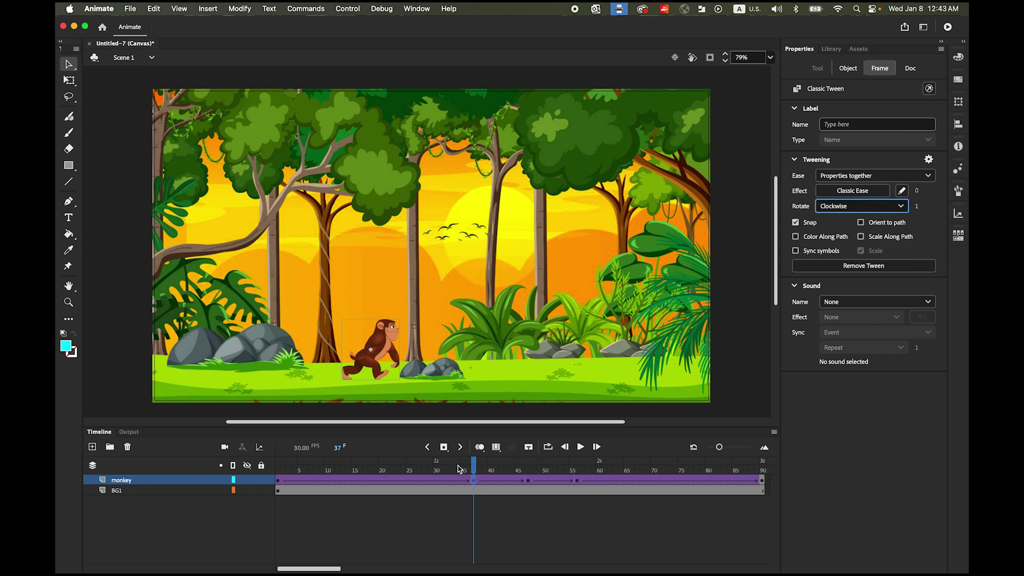
{"action": "left_click_drag", "start_coordinate": [473, 467], "coordinate": [576, 494]}
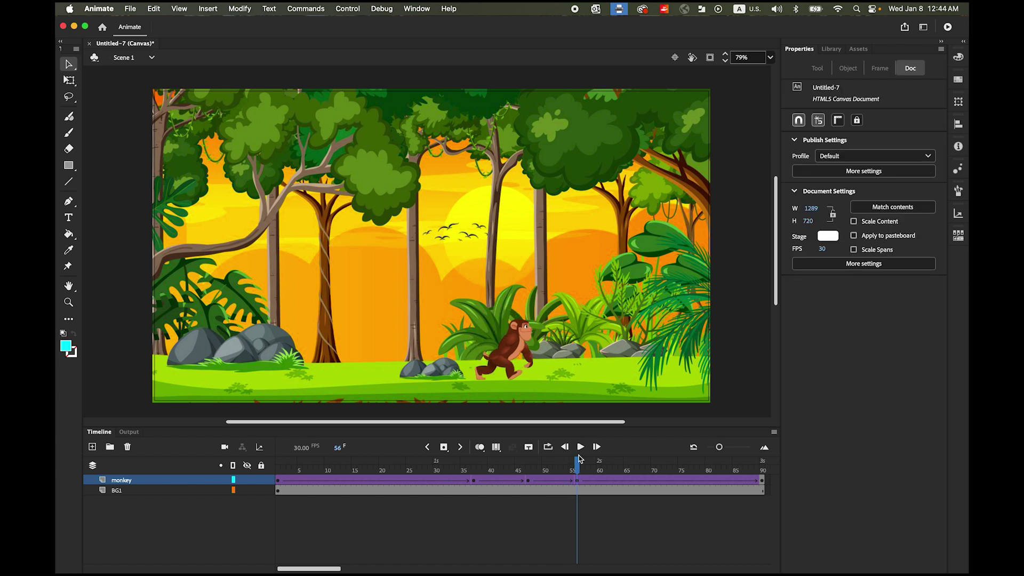
{"action": "key", "text": "super+Return"}
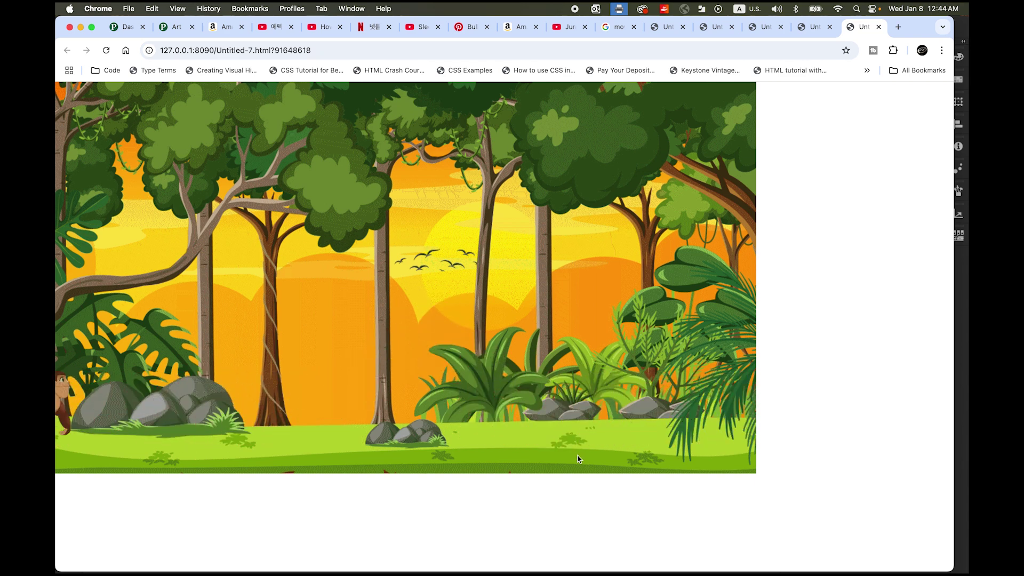
Watch the monkey somersault clockwise mid-walk across the jungle in Chrome
{"action": "mouse_move", "coordinate": [401, 560]}
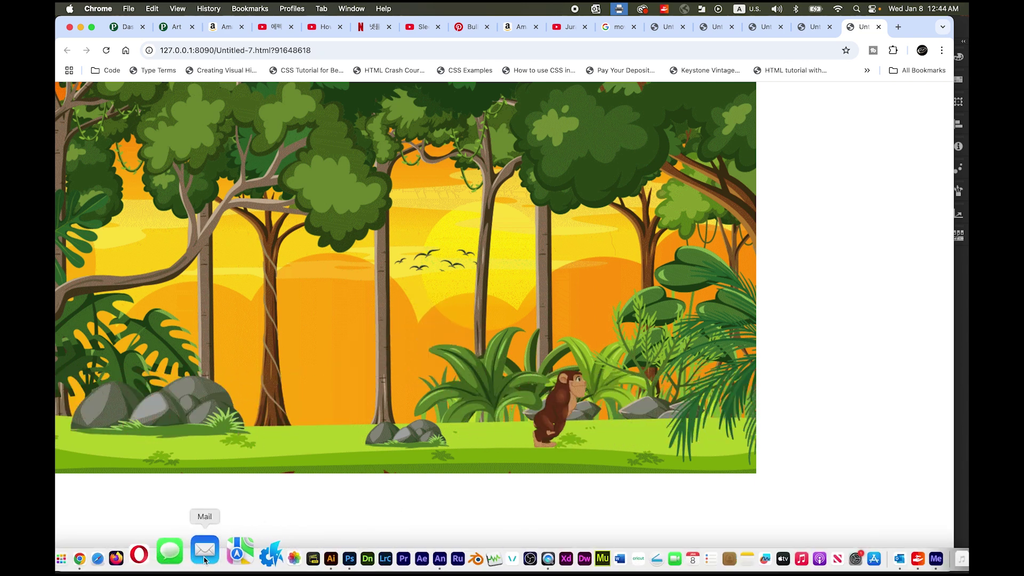
Add a new layer named BG2 beneath BG1 and hide the BG1 jungle layer
{"action": "left_click", "coordinate": [407, 561]}
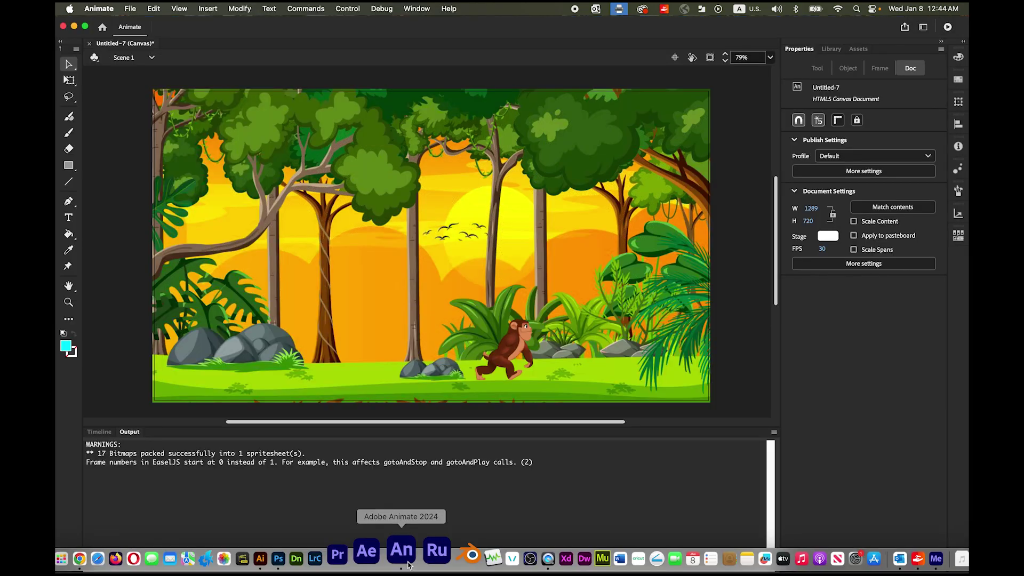
{"action": "left_click", "coordinate": [95, 433]}
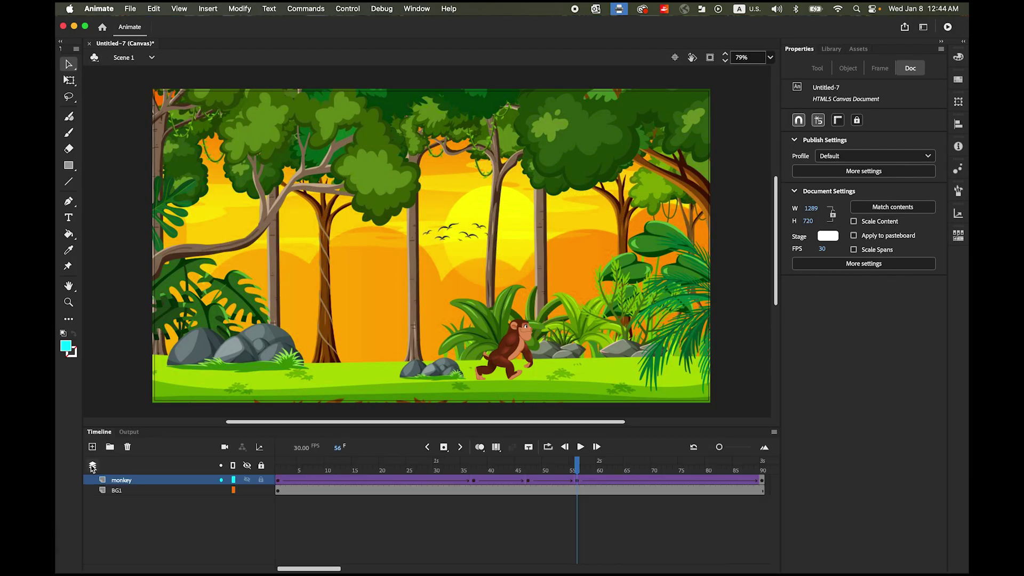
{"action": "left_click", "coordinate": [92, 448]}
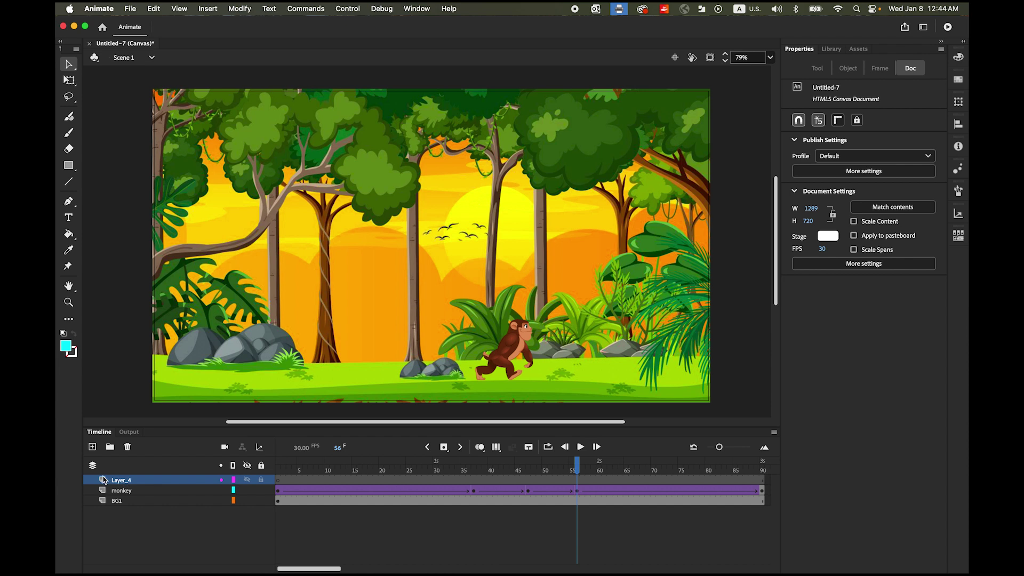
{"action": "left_click_drag", "start_coordinate": [113, 482], "coordinate": [119, 506]}
{"action": "double_click", "coordinate": [123, 503]}
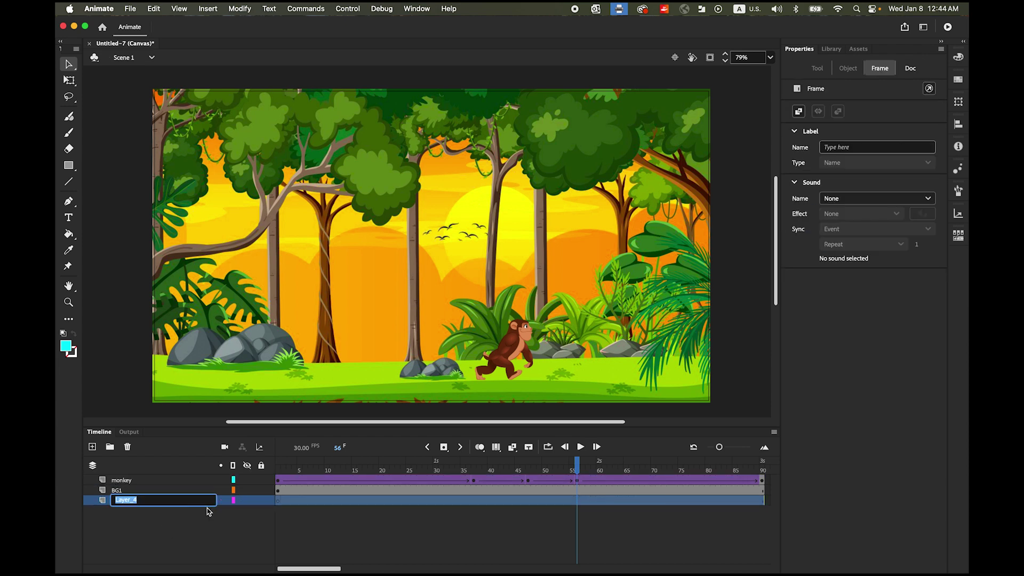
{"action": "type", "text": "BG2"}
{"action": "left_click", "coordinate": [180, 545]}
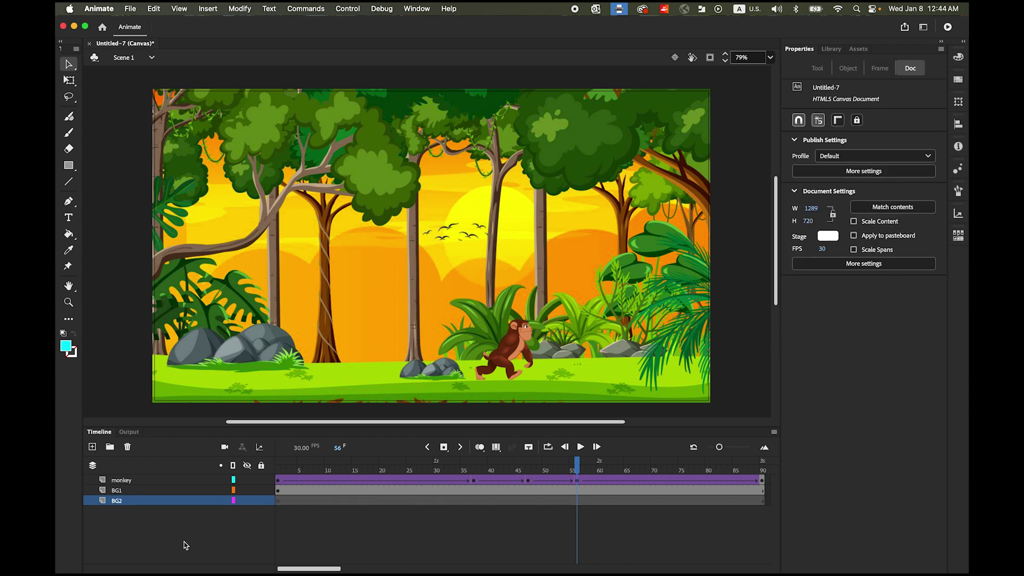
{"action": "left_click", "coordinate": [248, 490]}
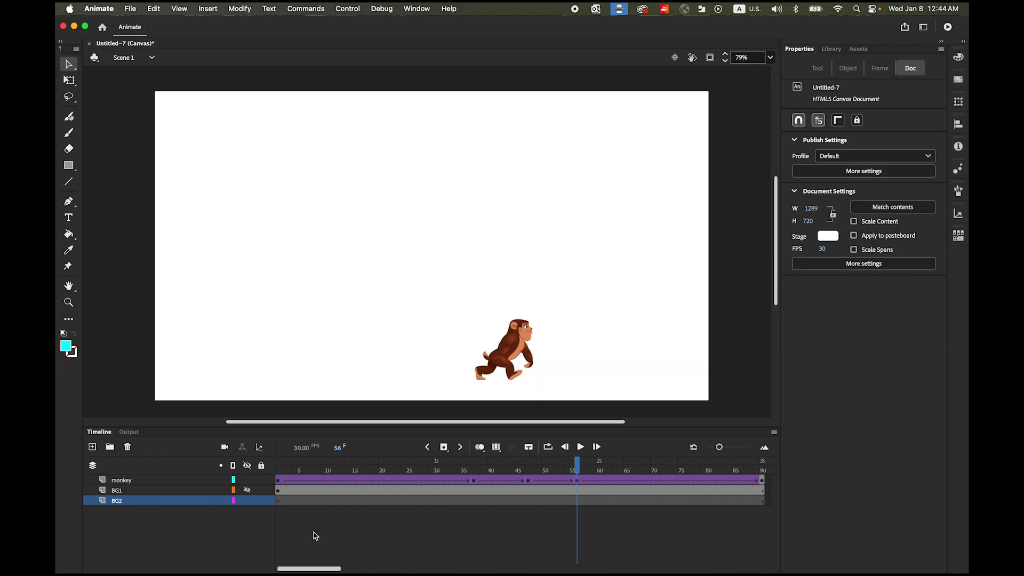
{"action": "left_click", "coordinate": [129, 9]}
Import city.jpg from the Walking folder into the library and view the Library
{"action": "mouse_move", "coordinate": [176, 175]}
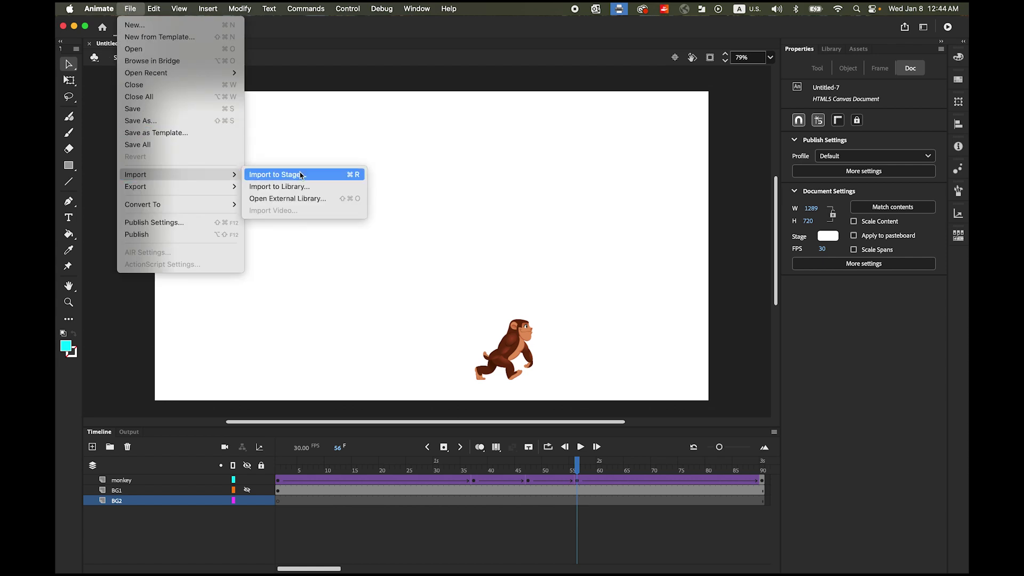
{"action": "left_click", "coordinate": [303, 189]}
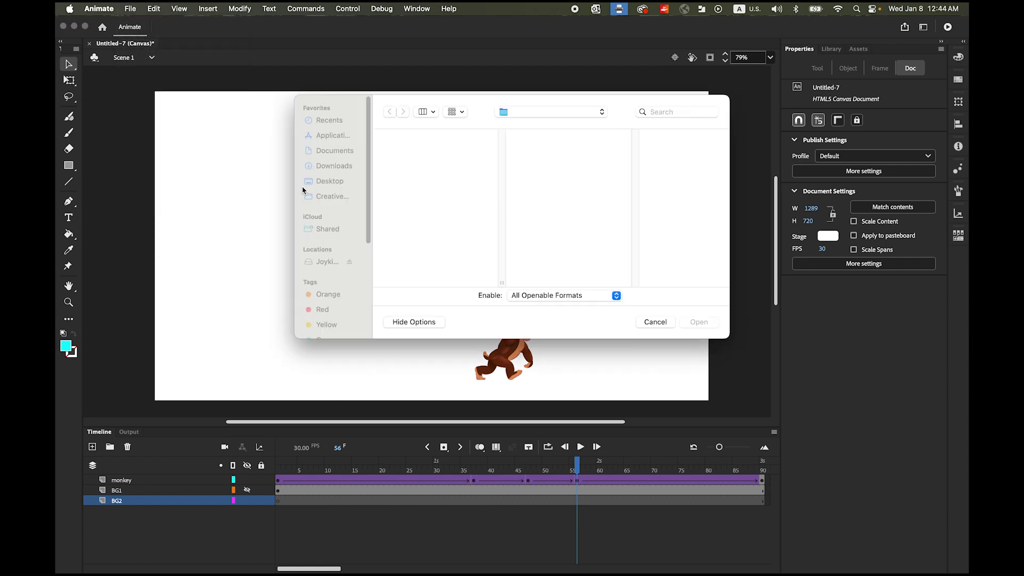
{"action": "left_click", "coordinate": [619, 140]}
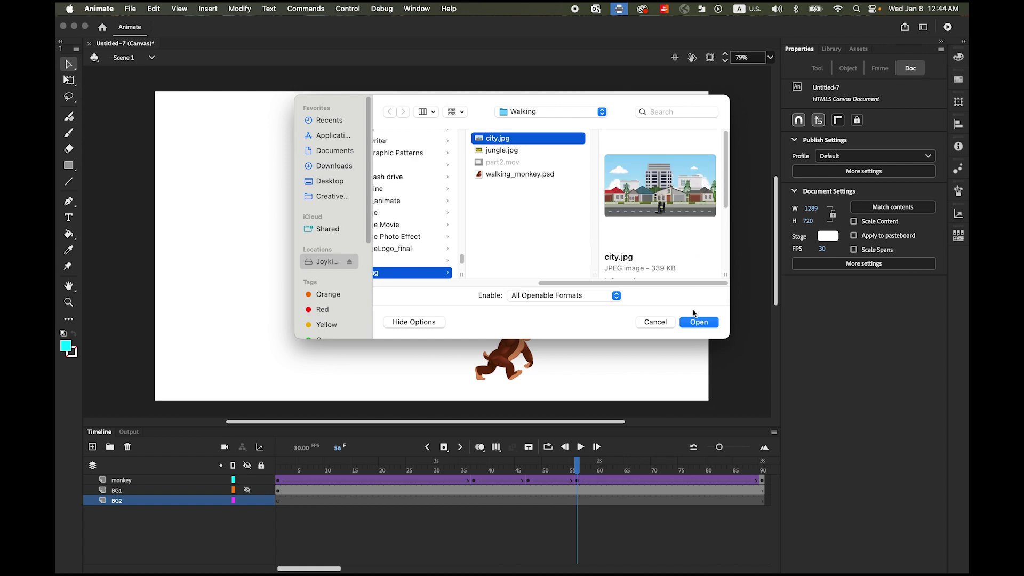
{"action": "left_click", "coordinate": [695, 322]}
{"action": "left_click", "coordinate": [831, 49]}
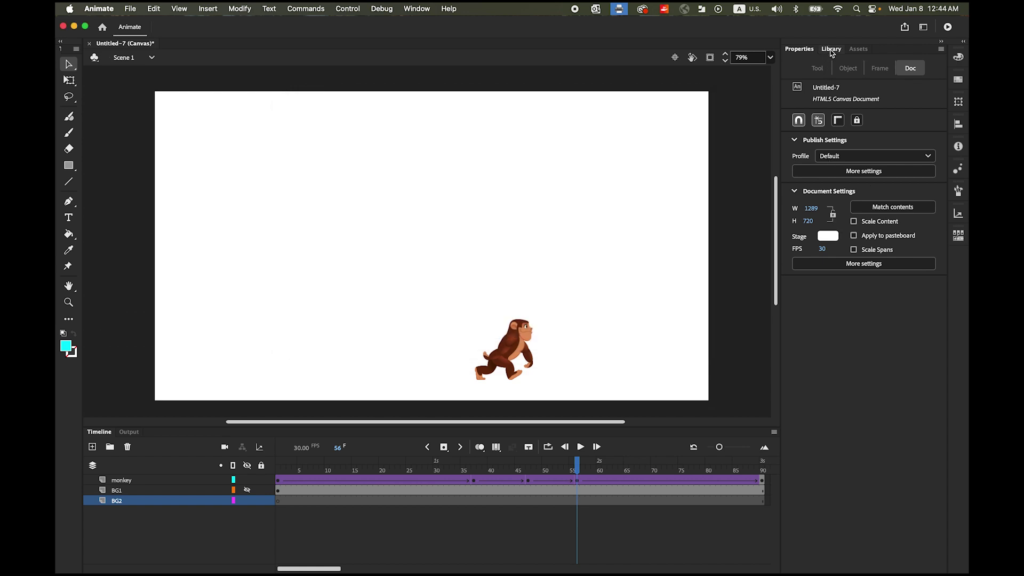
Place city.jpg on the stage, scale and nudge it to fill the frame, then browser-test
{"action": "left_click", "coordinate": [807, 366]}
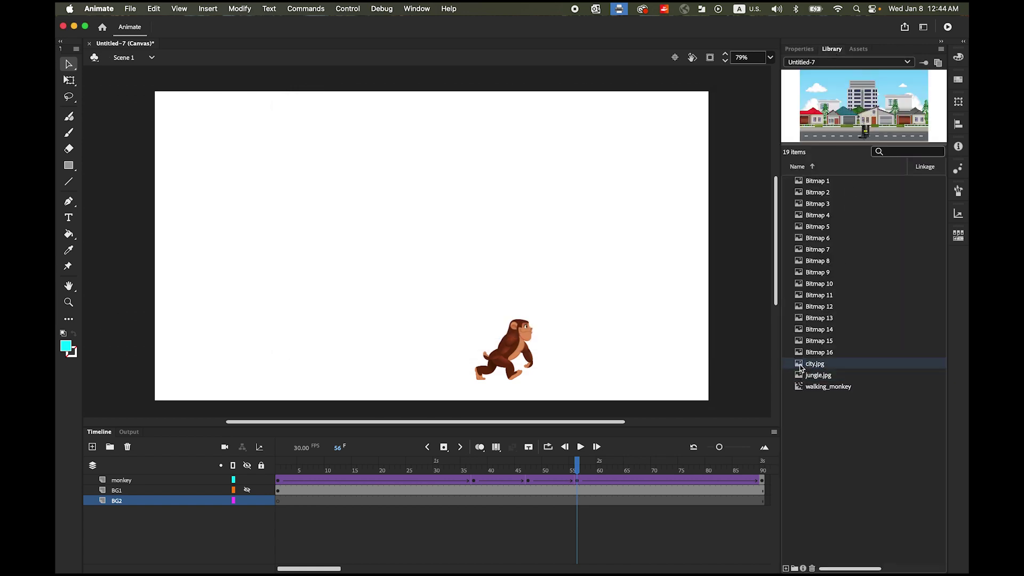
{"action": "left_click_drag", "start_coordinate": [799, 365], "coordinate": [425, 233]}
{"action": "left_click", "coordinate": [68, 80]}
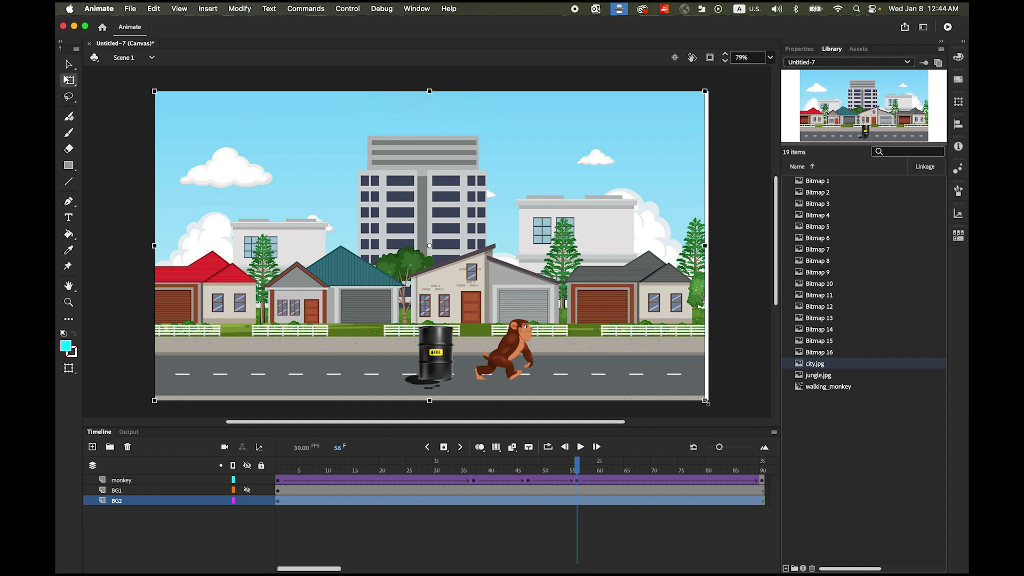
{"action": "left_click_drag", "start_coordinate": [709, 403], "coordinate": [709, 406]}
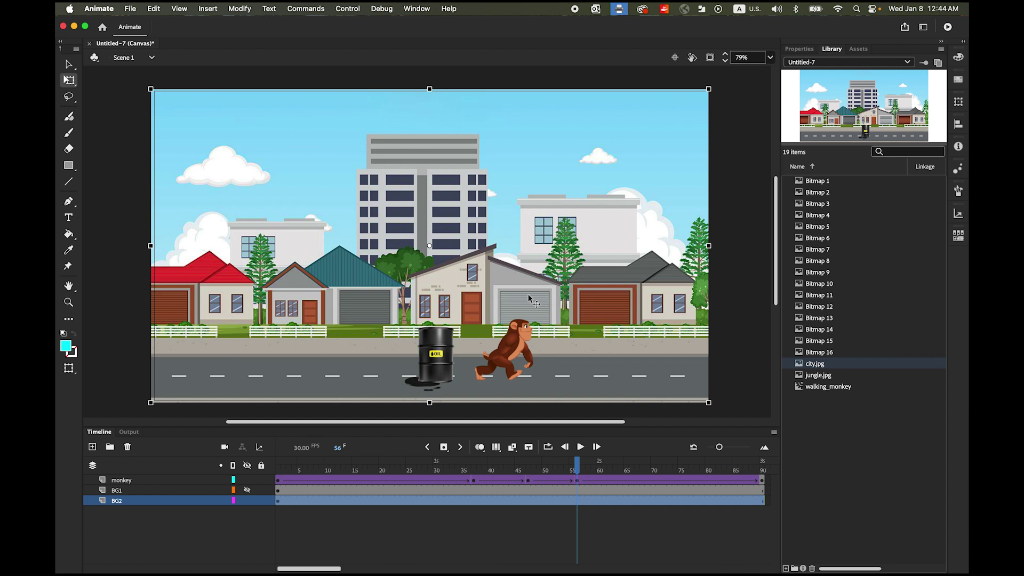
{"action": "left_click_drag", "start_coordinate": [529, 298], "coordinate": [530, 299]}
{"action": "key", "text": "Right"}
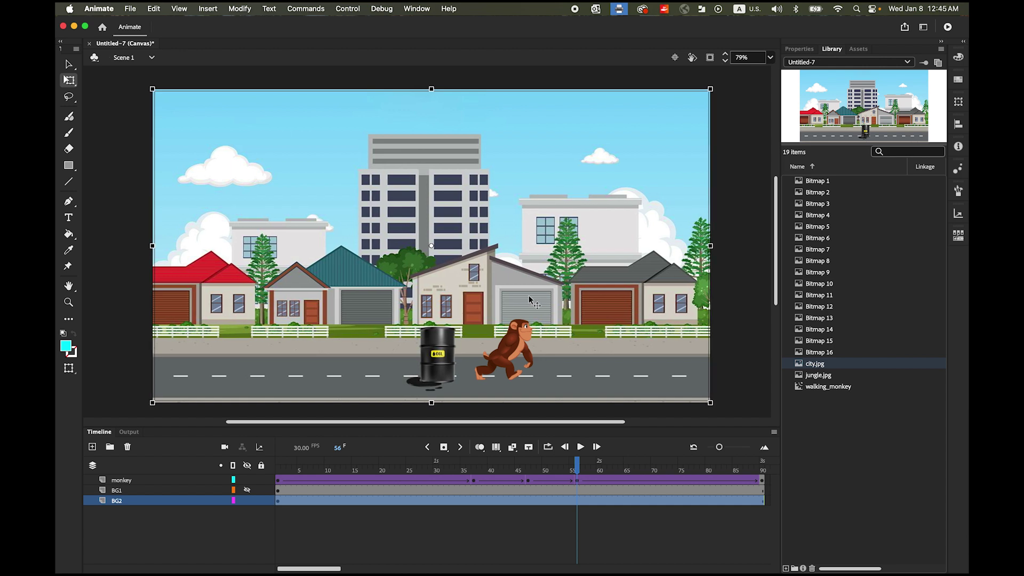
{"action": "key", "text": "super+Return"}
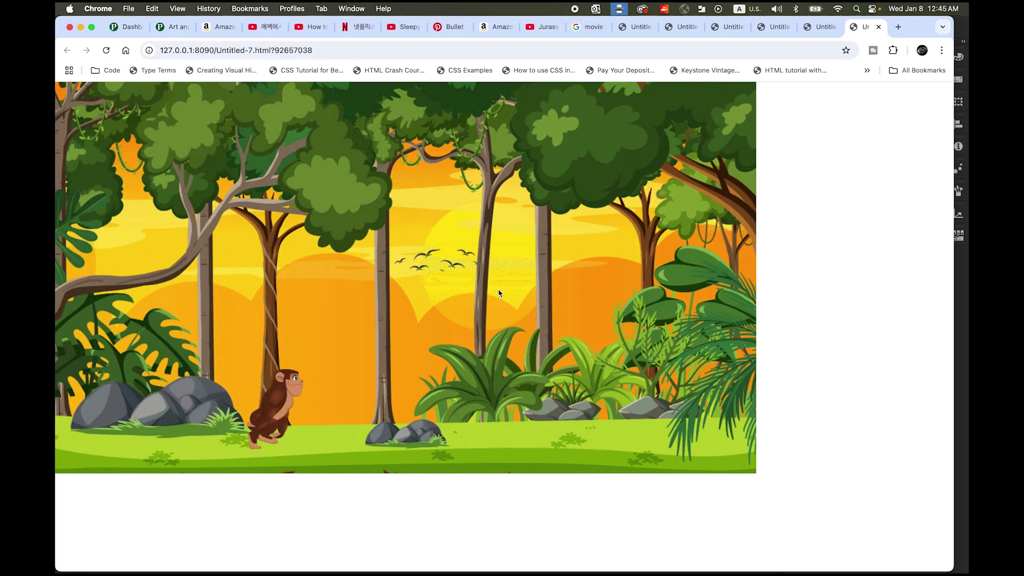
Move the BG2 city layer above BG1 in the timeline
{"action": "mouse_move", "coordinate": [475, 563]}
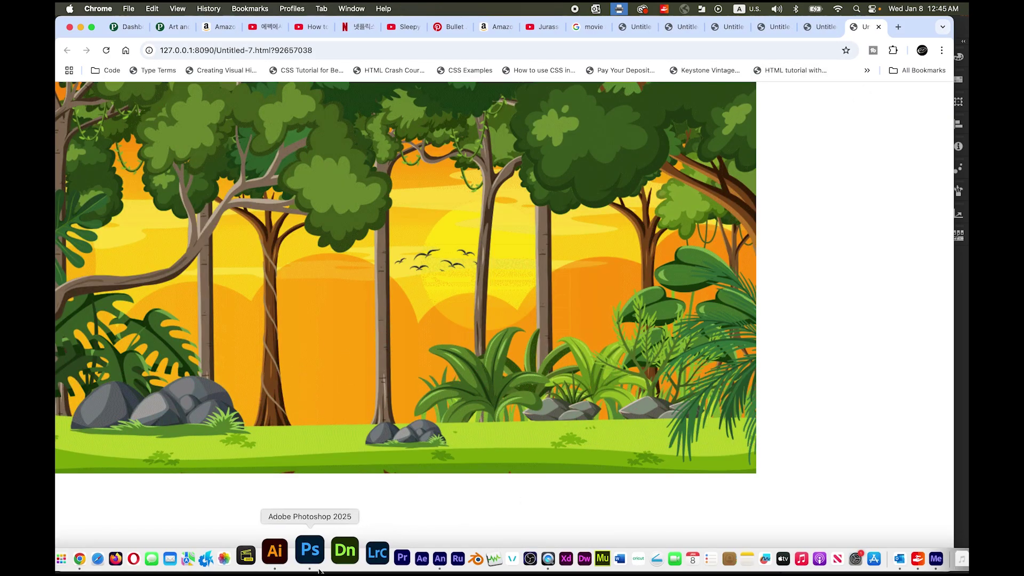
{"action": "left_click", "coordinate": [406, 560]}
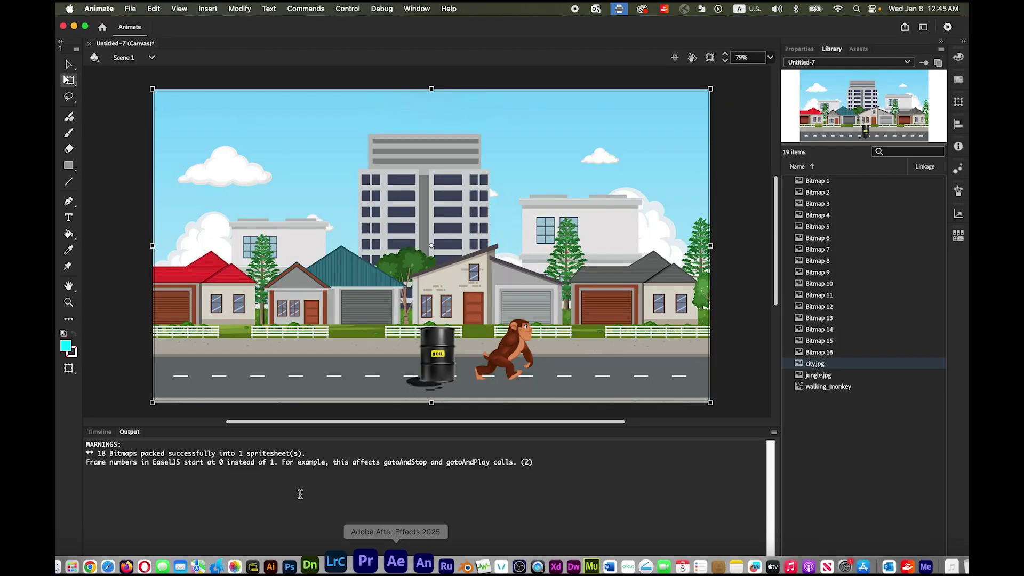
{"action": "left_click", "coordinate": [107, 433]}
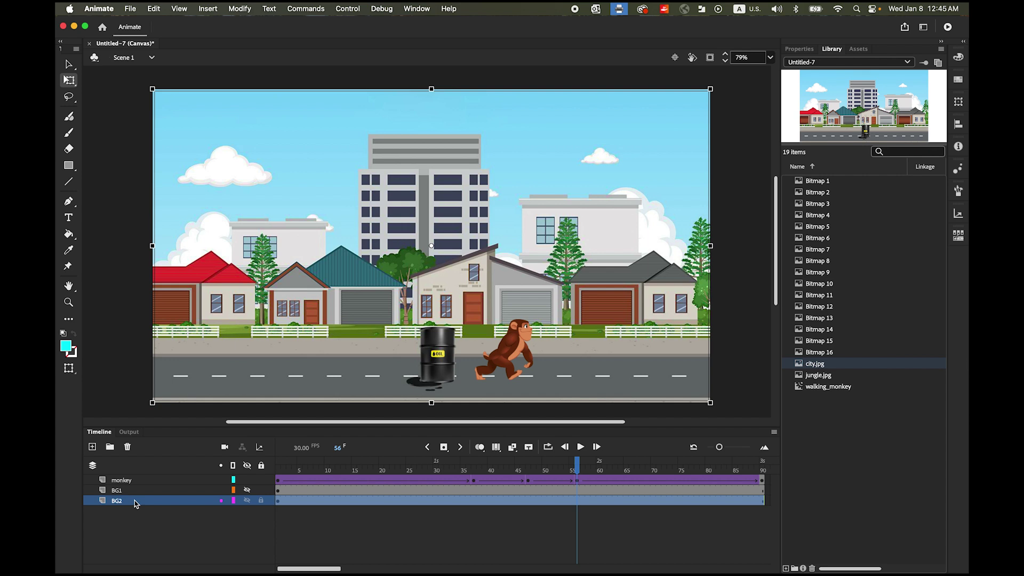
{"action": "left_click_drag", "start_coordinate": [133, 502], "coordinate": [138, 491]}
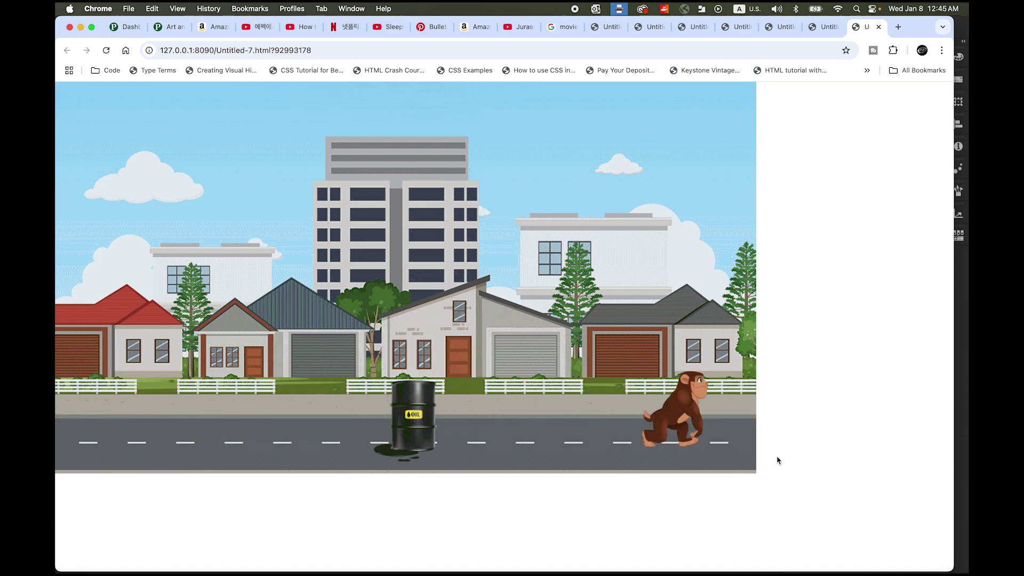
Watch the city-street test in Chrome, then bring up Media Encoder's export queue
{"action": "mouse_move", "coordinate": [387, 572]}
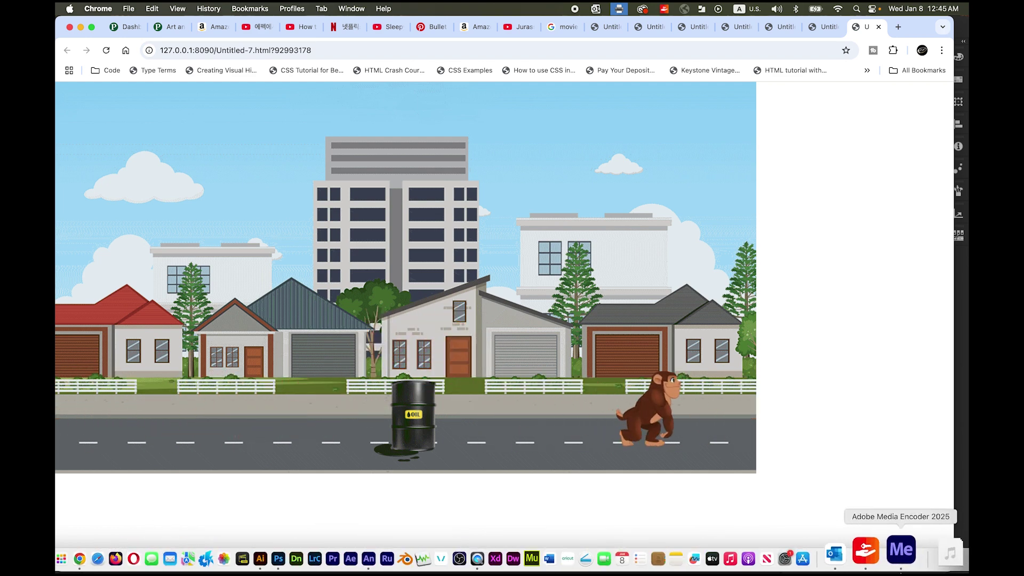
{"action": "left_click", "coordinate": [902, 555]}
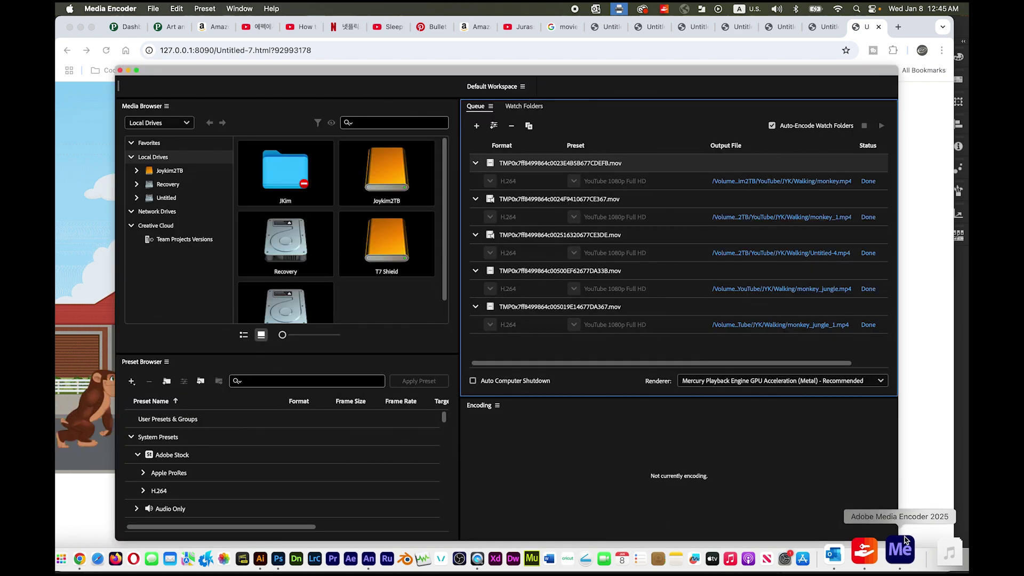
Save the document as walking_monkey.fla in the Walking folder
{"action": "left_click", "coordinate": [967, 474]}
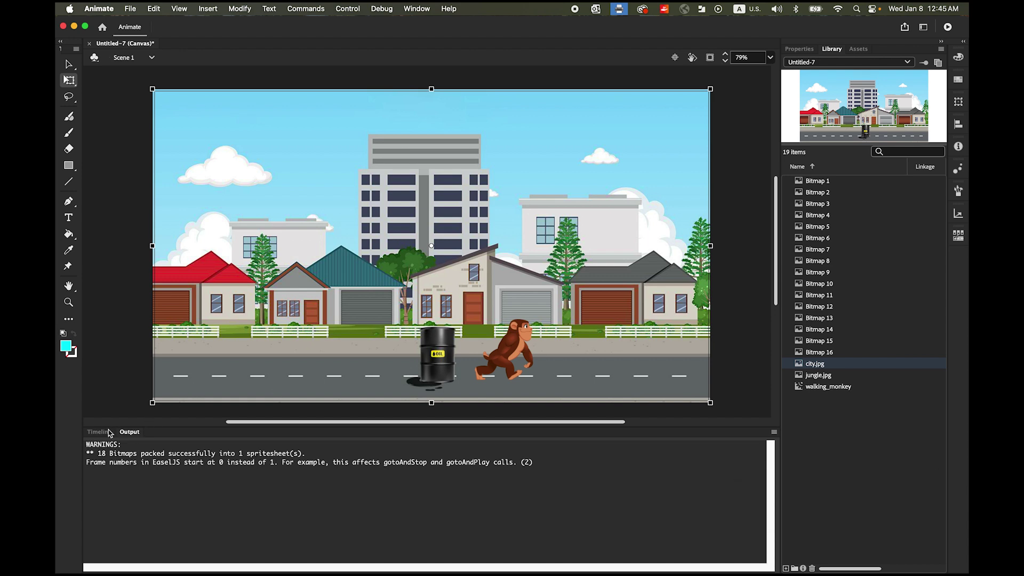
{"action": "left_click", "coordinate": [108, 436]}
{"action": "left_click", "coordinate": [129, 7]}
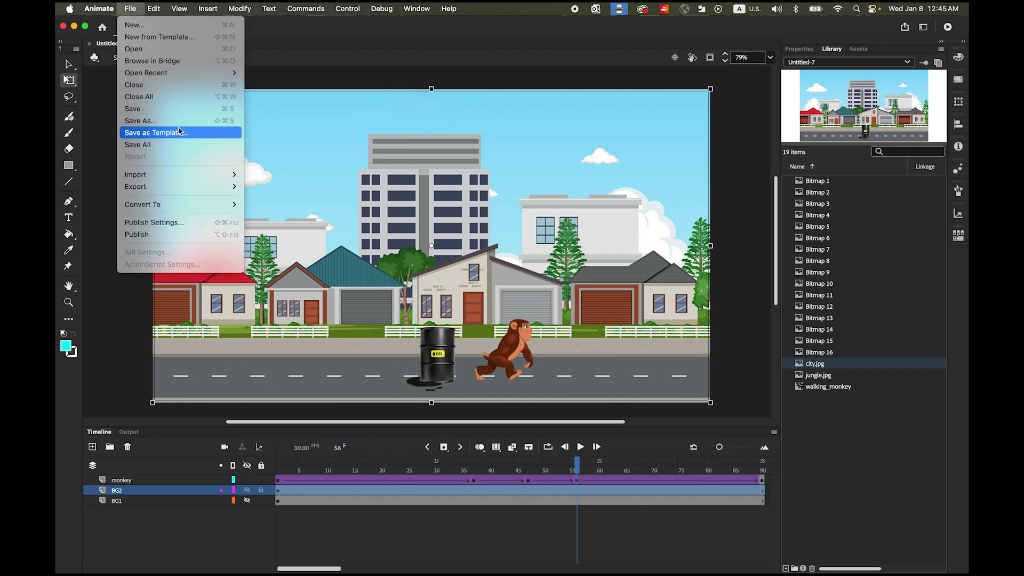
{"action": "left_click", "coordinate": [181, 123]}
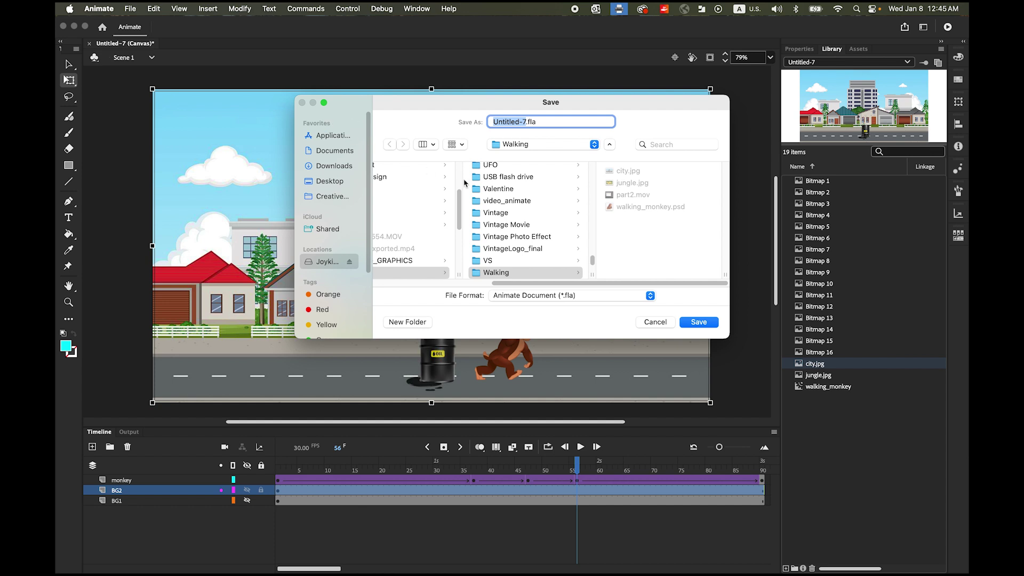
{"action": "type", "text": "walking_monkey"}
{"action": "left_click", "coordinate": [699, 322]}
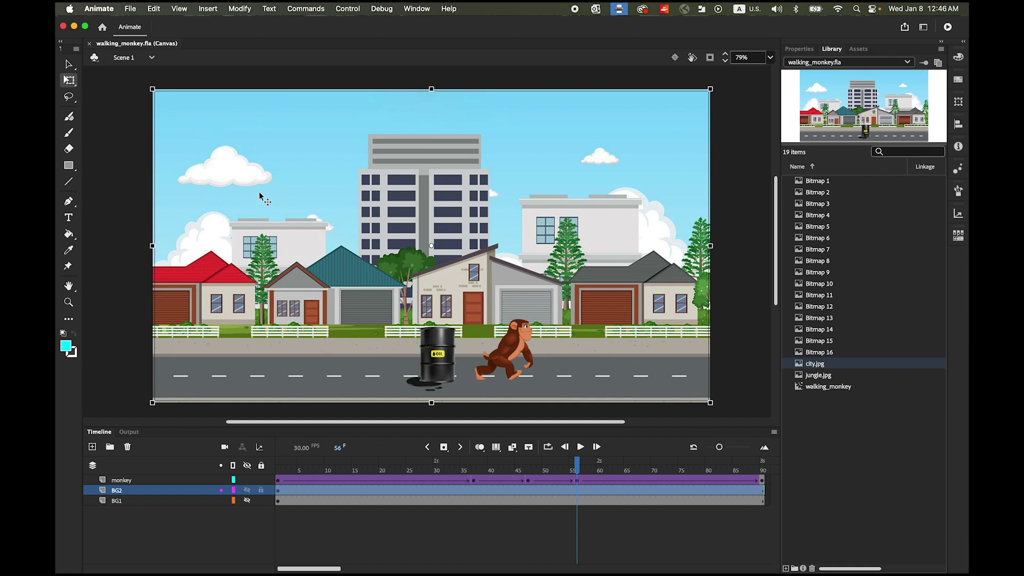
Export the movie as walking_monkey1 to the Walking folder with the H.264 YouTube 1080p preset
{"action": "left_click", "coordinate": [130, 8]}
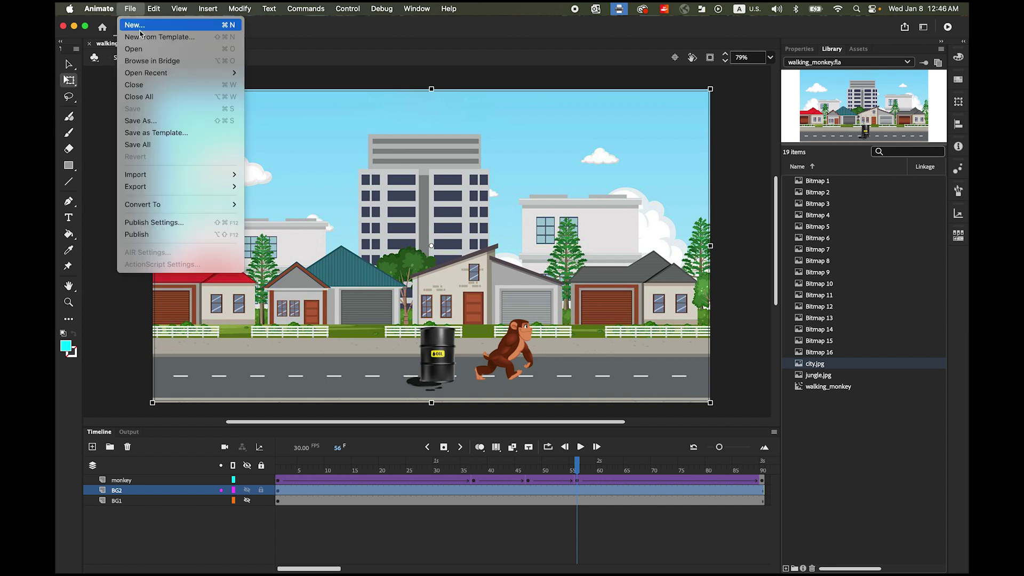
{"action": "mouse_move", "coordinate": [176, 187]}
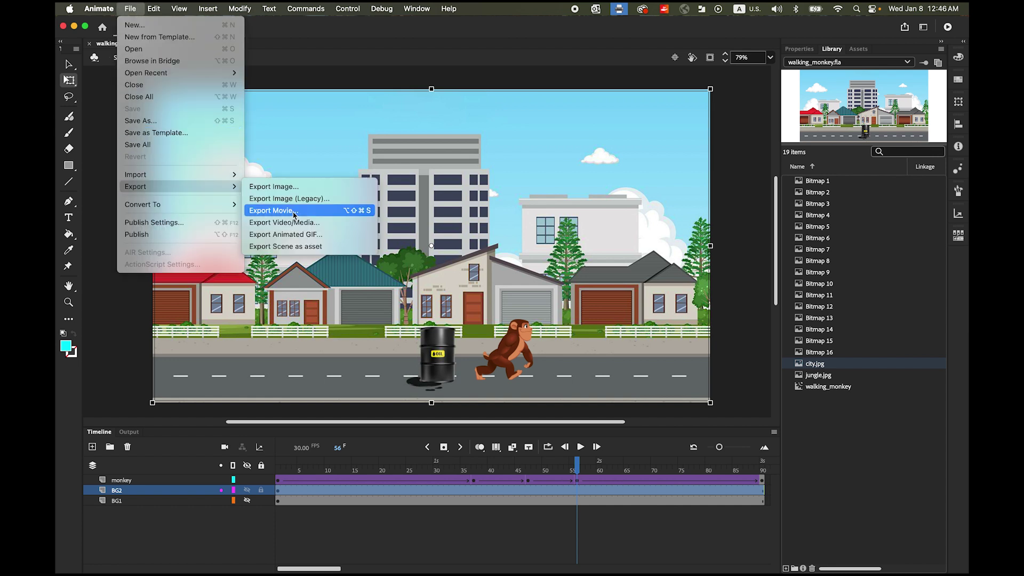
{"action": "left_click", "coordinate": [321, 228]}
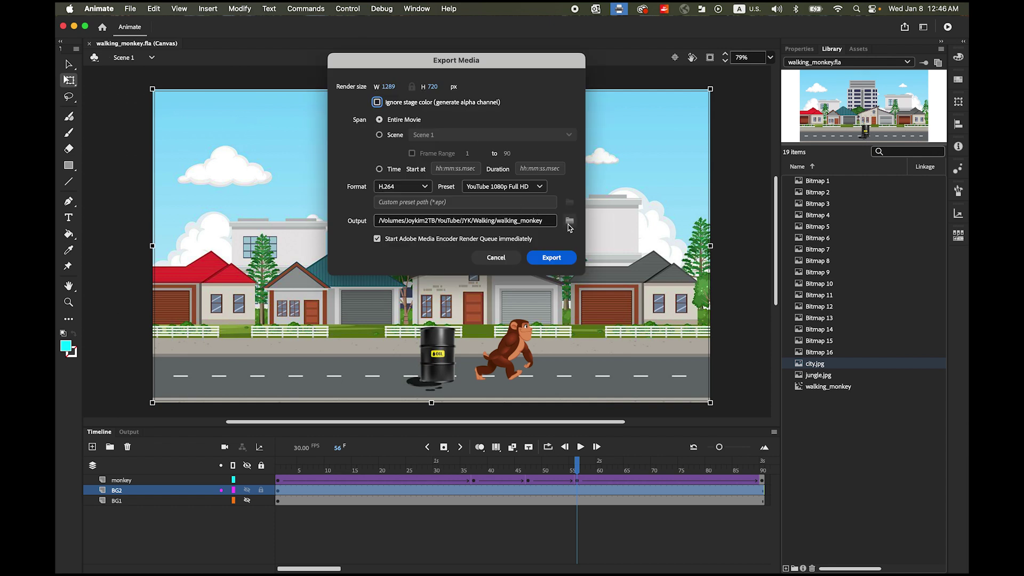
{"action": "left_click", "coordinate": [570, 222]}
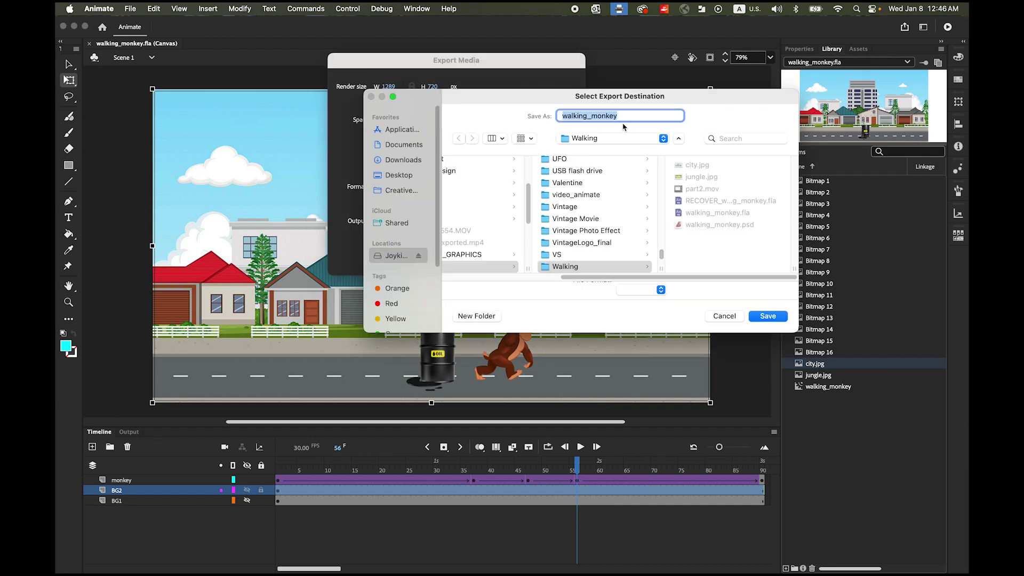
{"action": "left_click", "coordinate": [631, 116]}
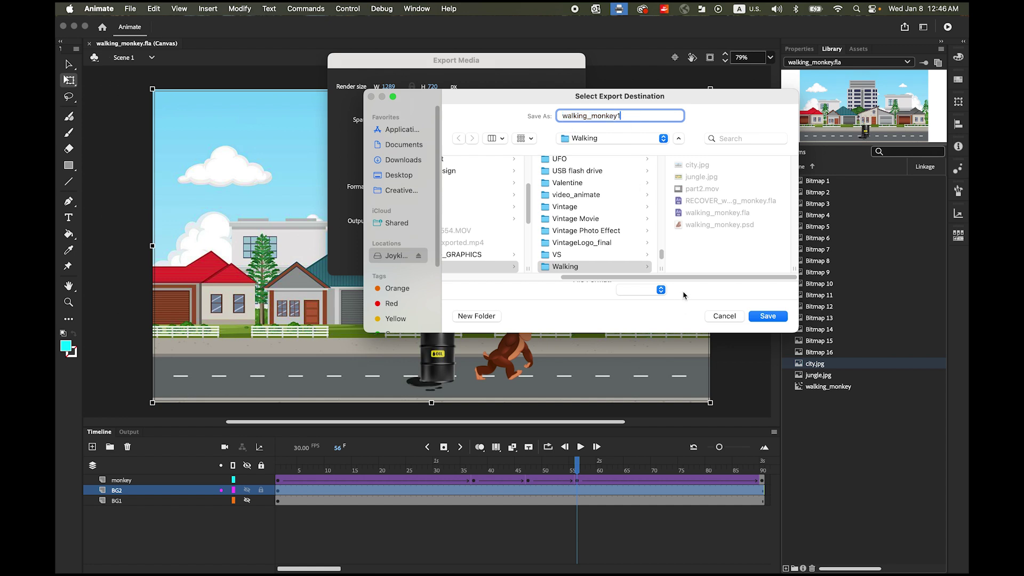
{"action": "left_click", "coordinate": [768, 317]}
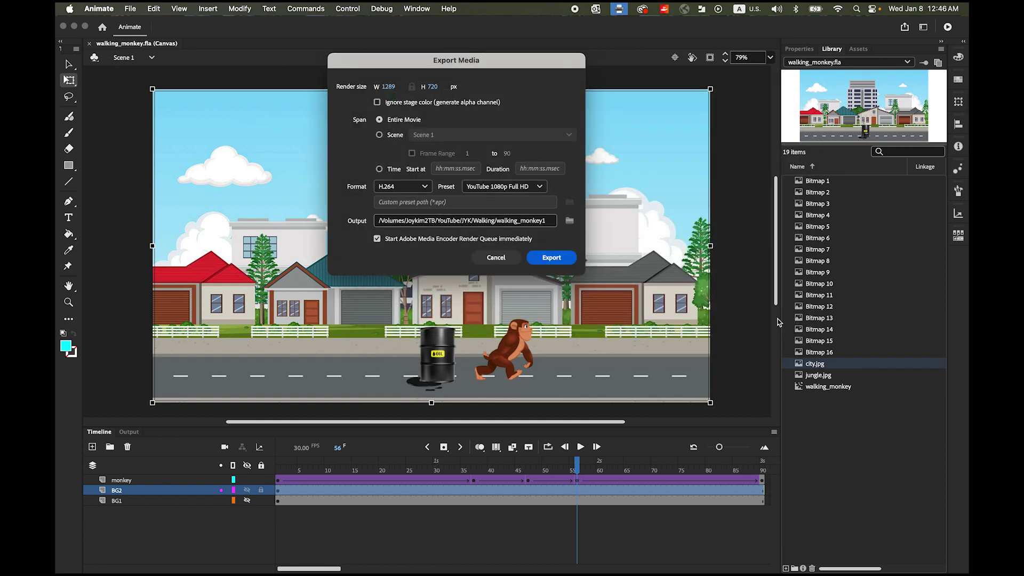
{"action": "left_click", "coordinate": [554, 258]}
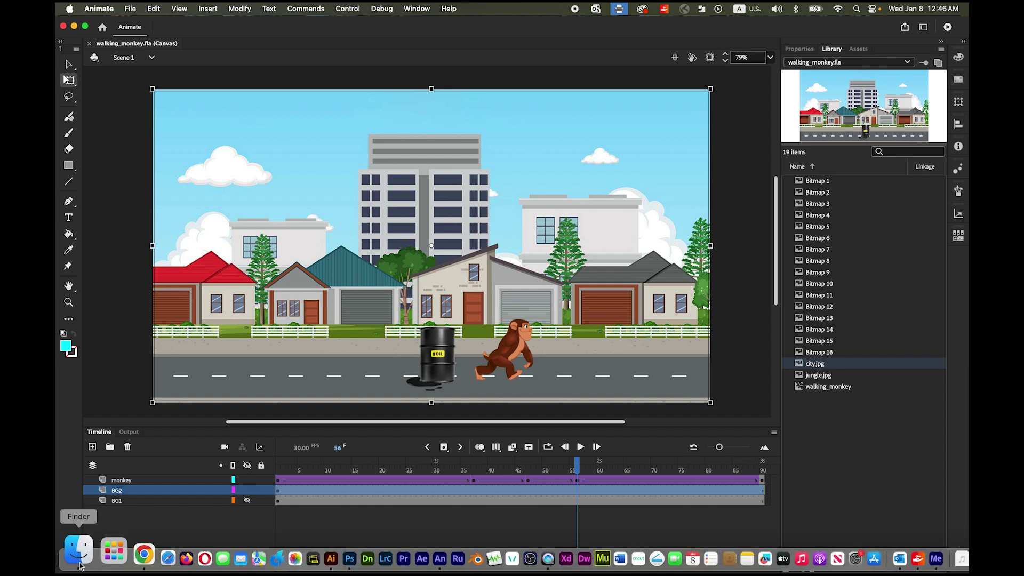
{"action": "left_click", "coordinate": [79, 552]}
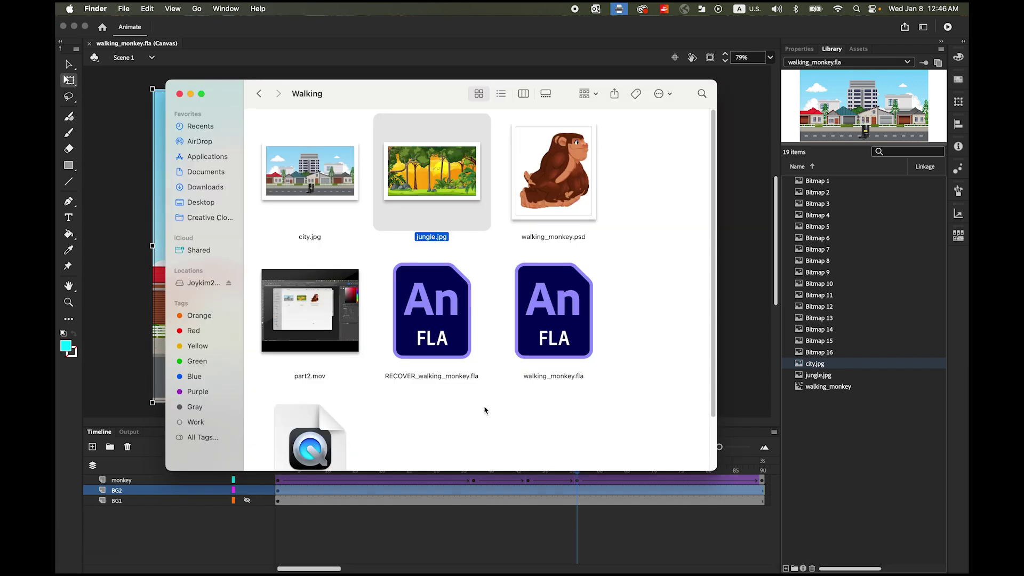
{"action": "scroll", "coordinate": [484, 411], "scroll_direction": "down", "scroll_amount": 3}
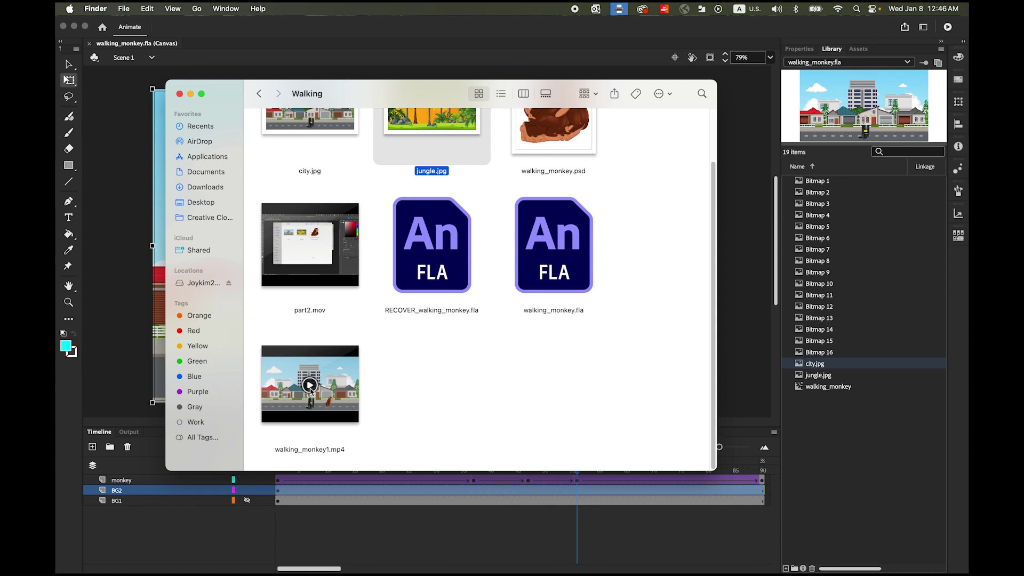
{"action": "left_click", "coordinate": [335, 395]}
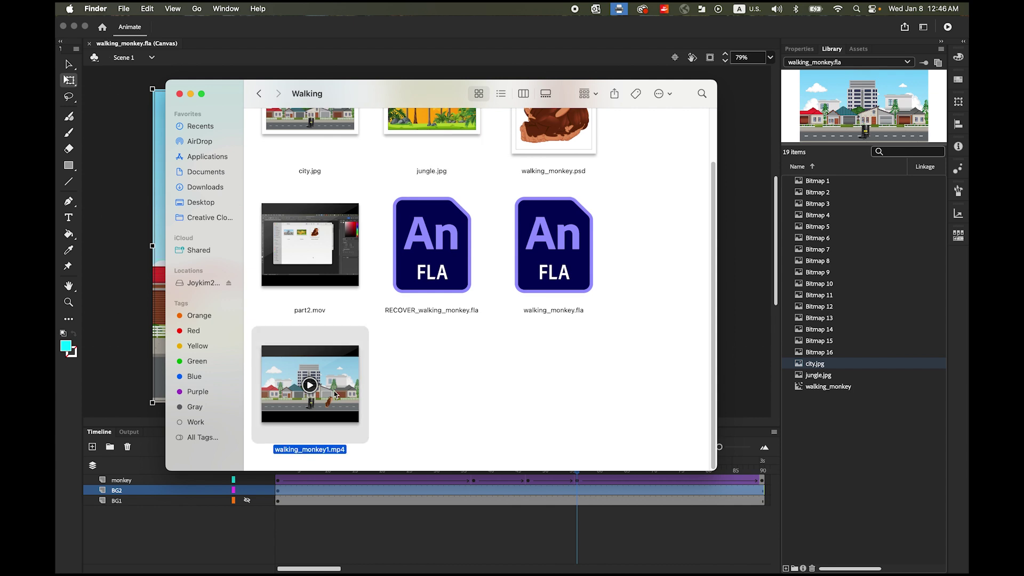
{"action": "key", "text": "space"}
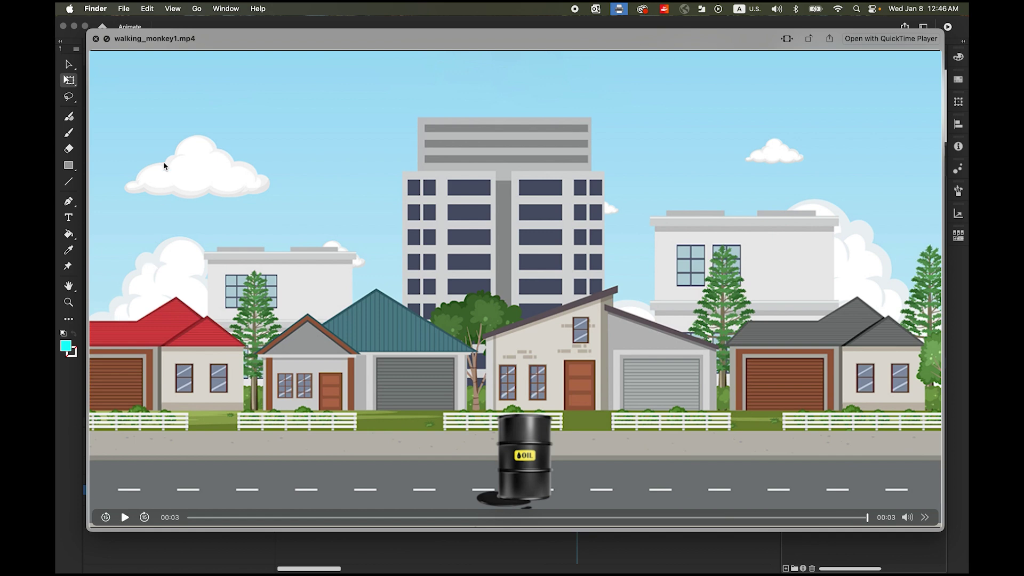
{"action": "left_click", "coordinate": [125, 518]}
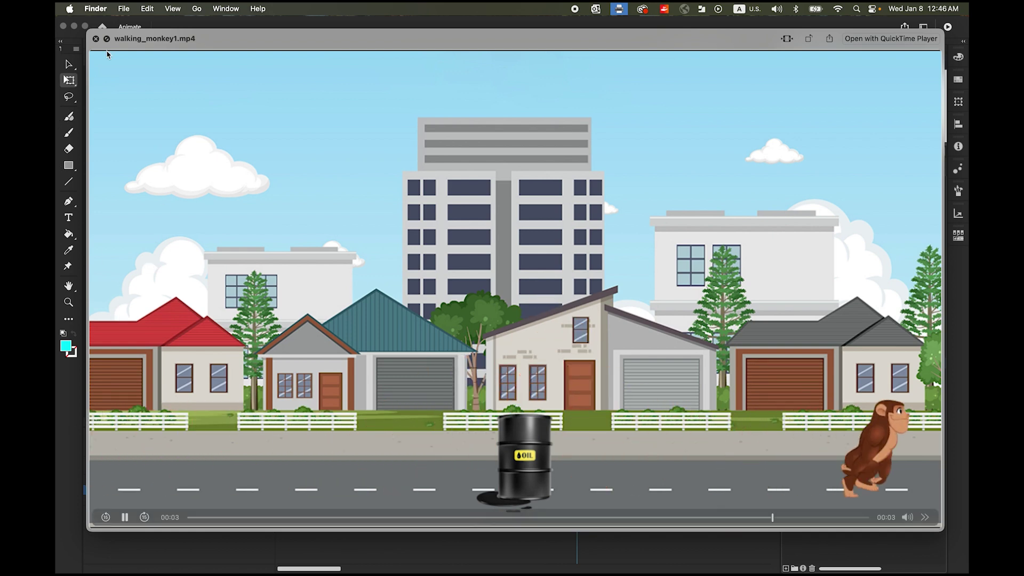
{"action": "left_click", "coordinate": [96, 38]}
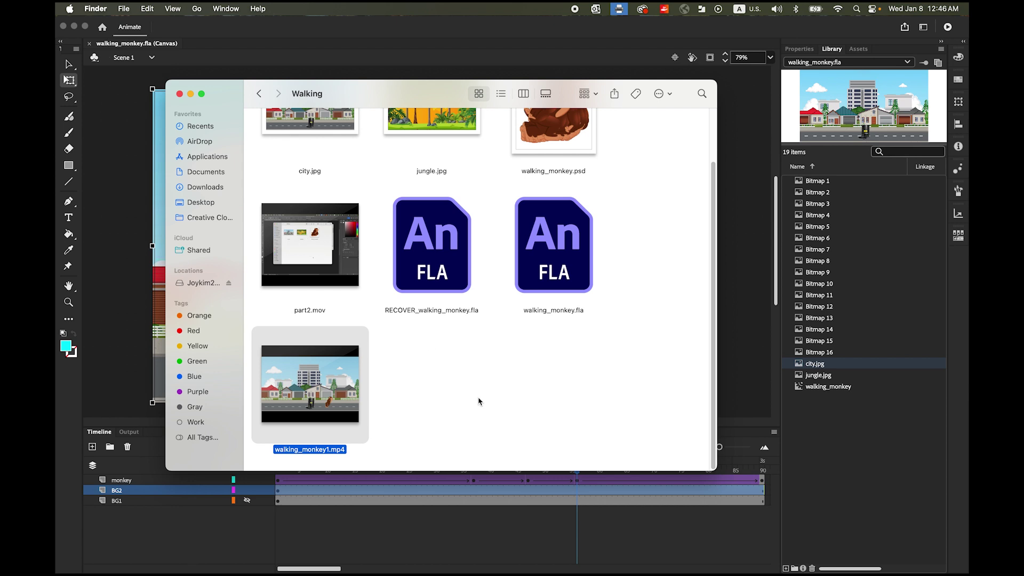
{"action": "left_click", "coordinate": [704, 473]}
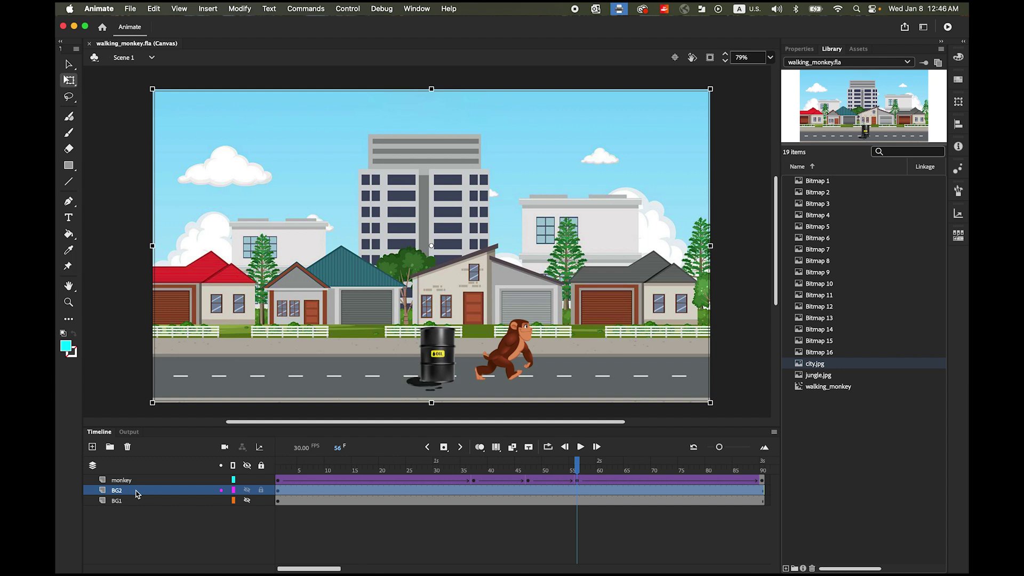
Move BG1 above BG2 and make the jungle background visible again
{"action": "left_click", "coordinate": [124, 504]}
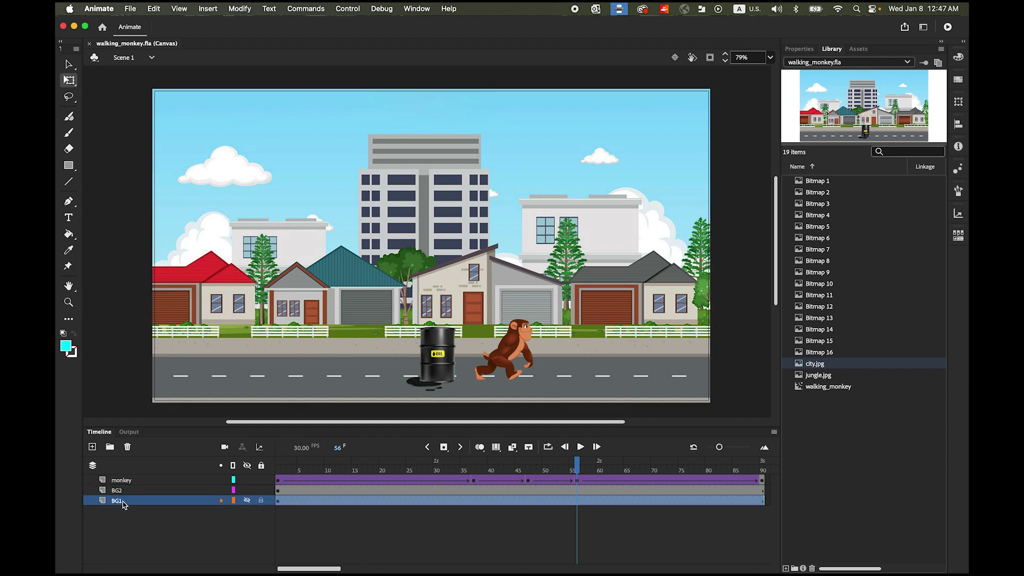
{"action": "left_click_drag", "start_coordinate": [124, 503], "coordinate": [127, 490]}
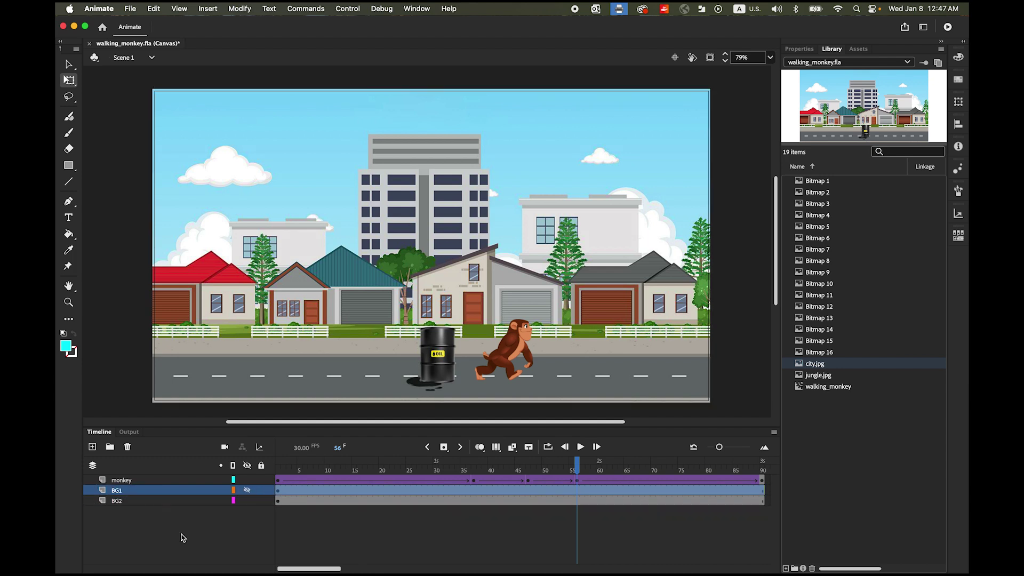
{"action": "left_click", "coordinate": [247, 490]}
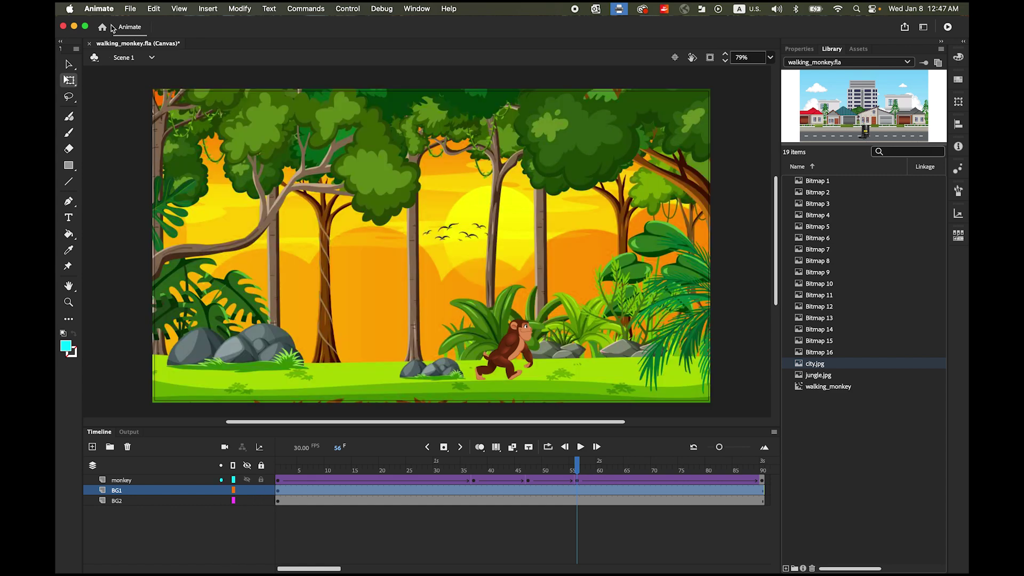
Export the jungle version of the movie as walking_monkey2 to the Walking folder
{"action": "left_click", "coordinate": [132, 8]}
{"action": "mouse_move", "coordinate": [176, 187]}
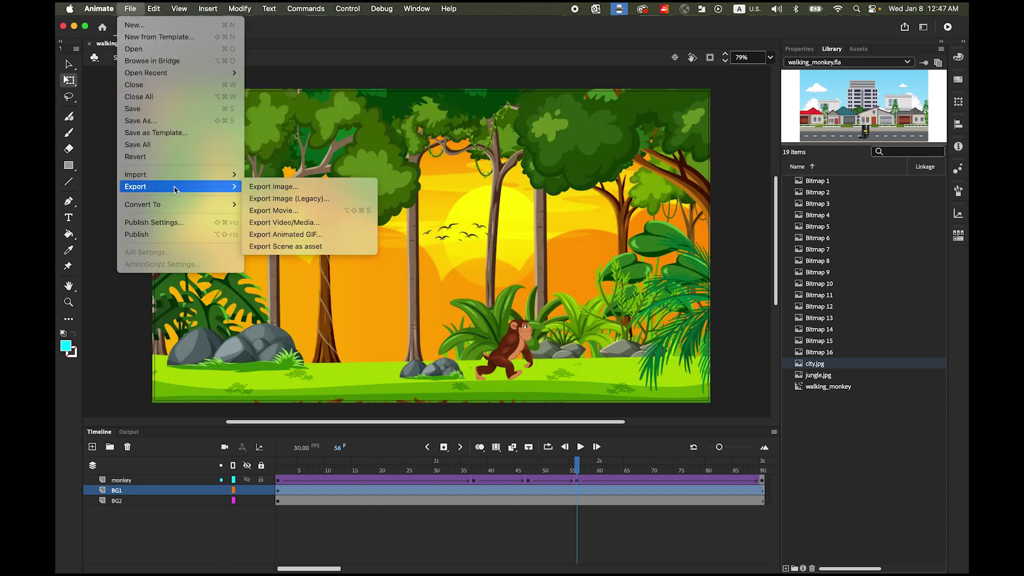
{"action": "left_click", "coordinate": [294, 223]}
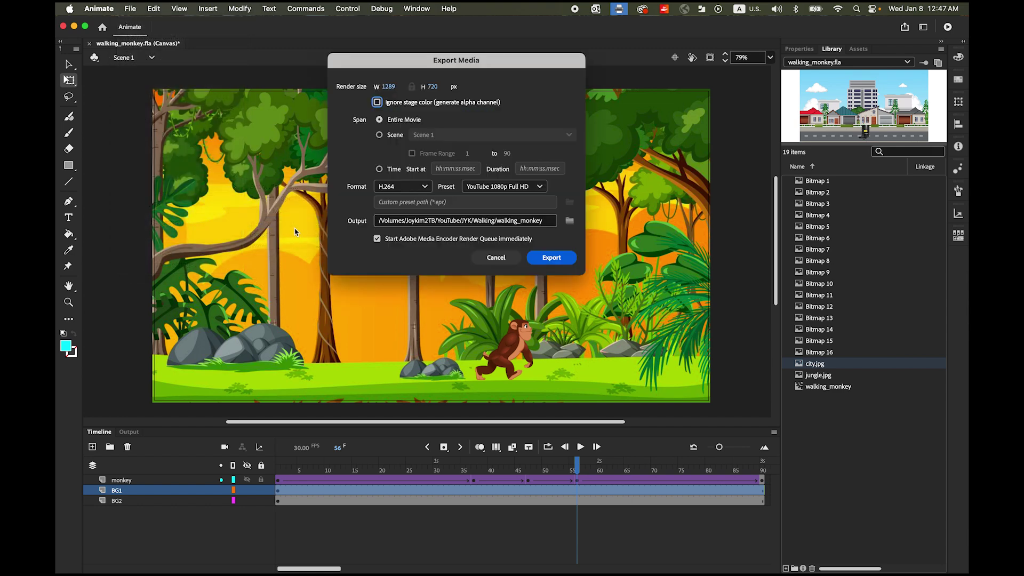
{"action": "left_click", "coordinate": [569, 223]}
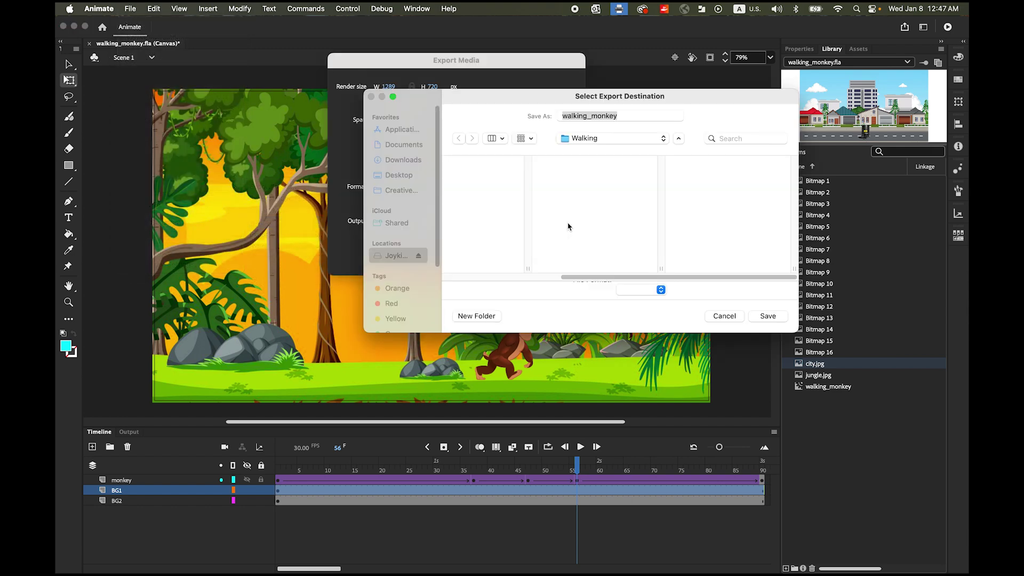
{"action": "left_click", "coordinate": [624, 114]}
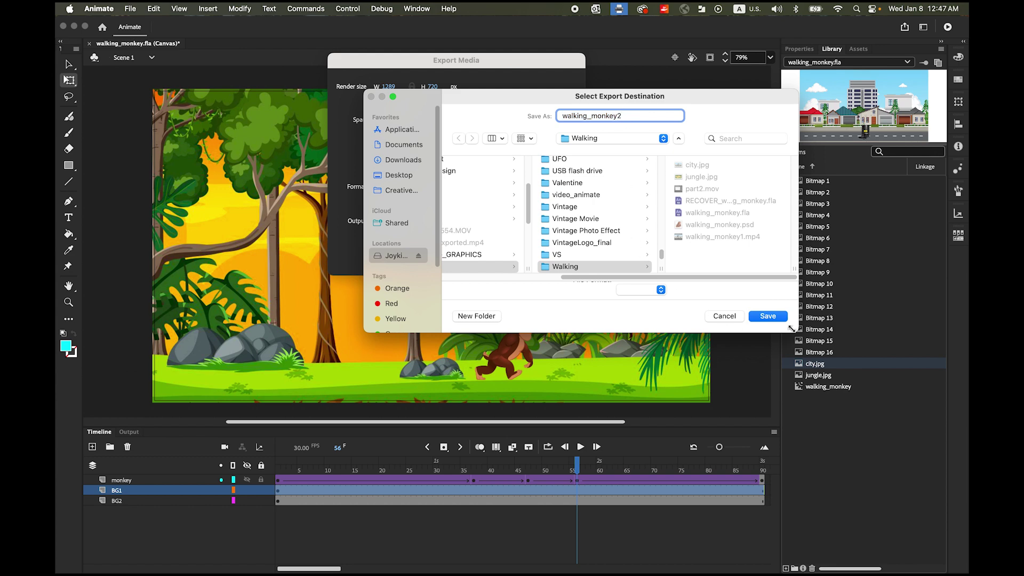
{"action": "left_click", "coordinate": [768, 316]}
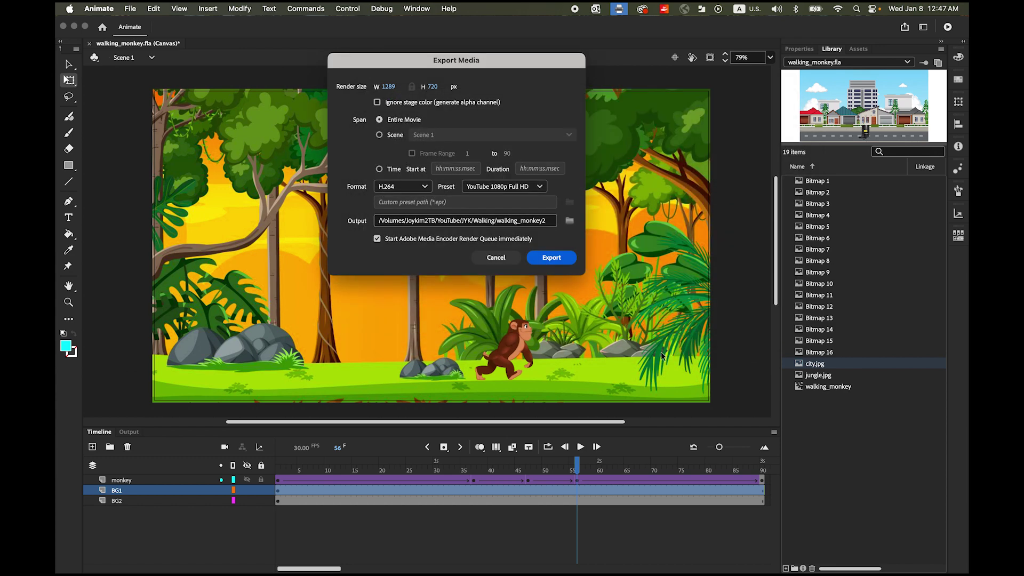
{"action": "left_click", "coordinate": [558, 265]}
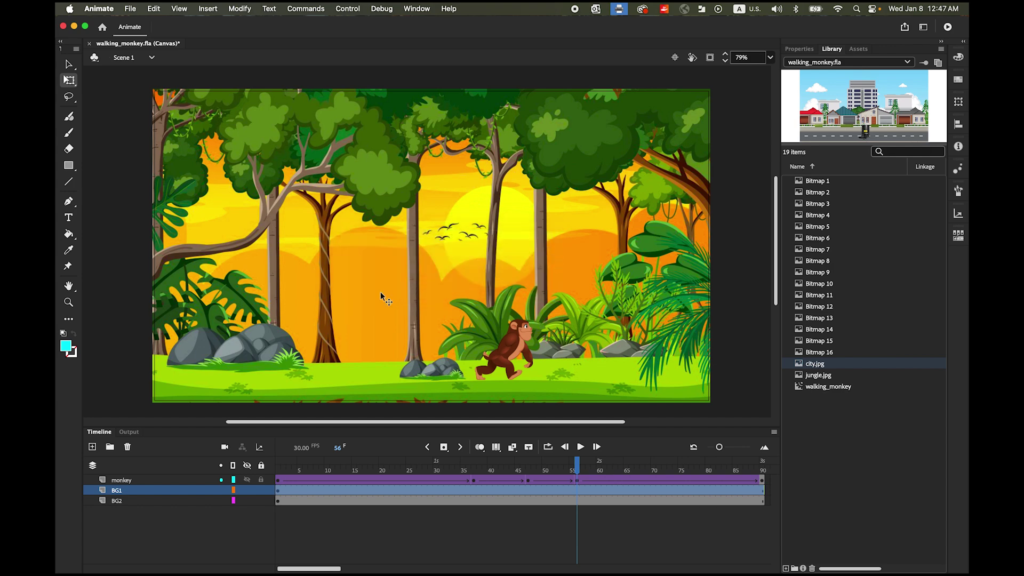
Quick Look walking_monkey2.mp4 in the Walking folder, replaying it and scrubbing to 00:02
{"action": "left_click", "coordinate": [80, 554]}
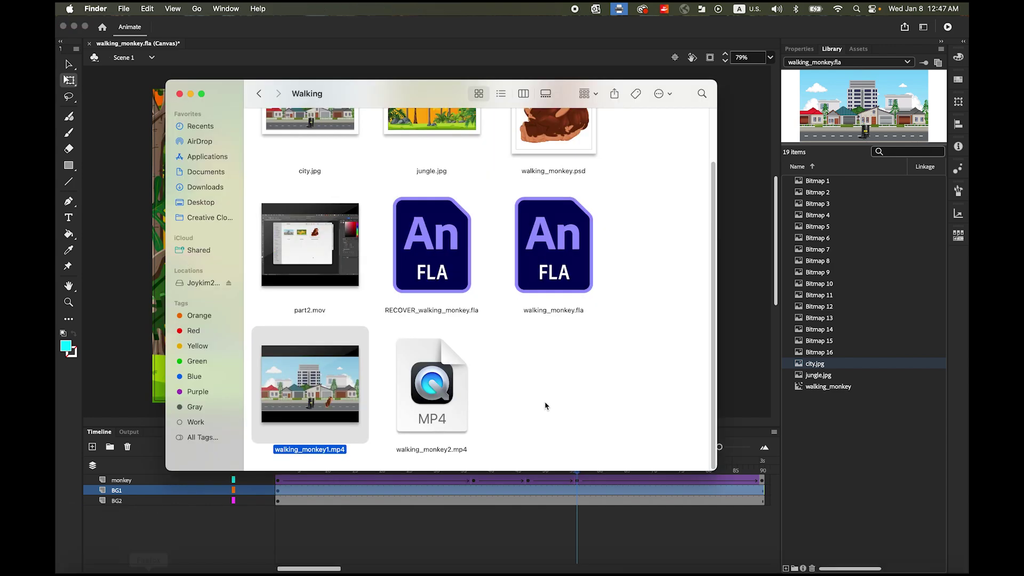
{"action": "left_click", "coordinate": [420, 400]}
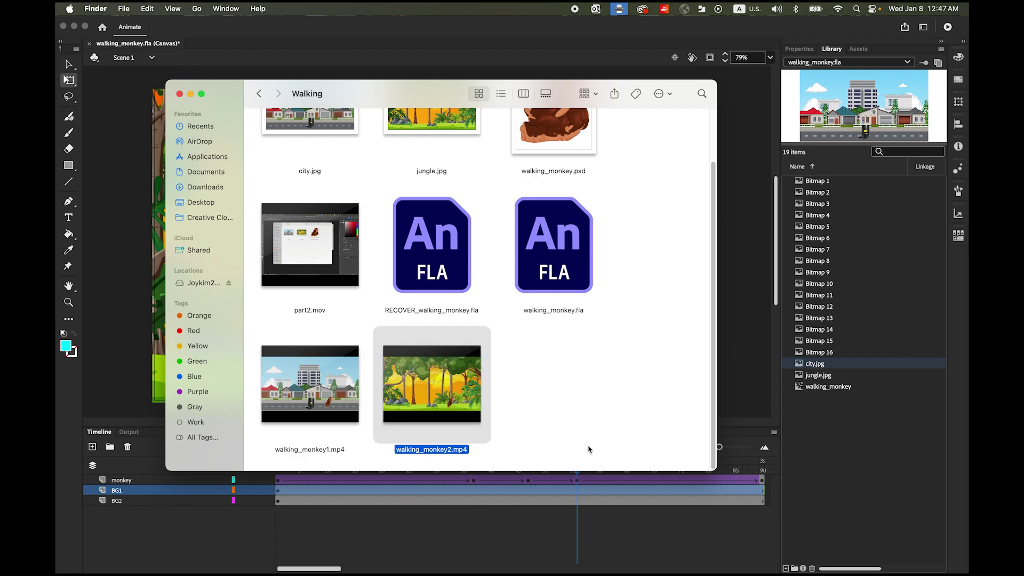
{"action": "key", "text": "space"}
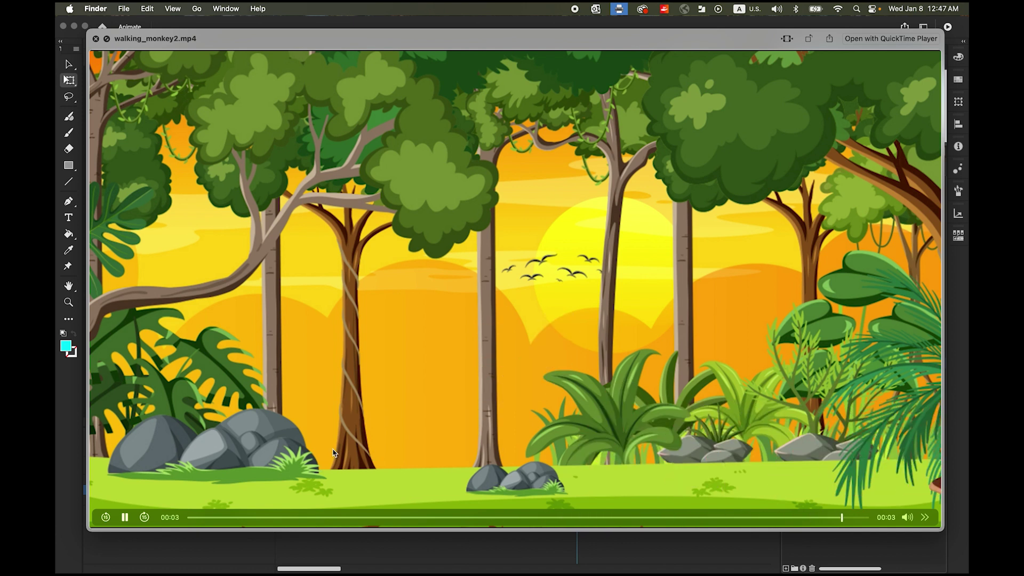
{"action": "left_click", "coordinate": [125, 517]}
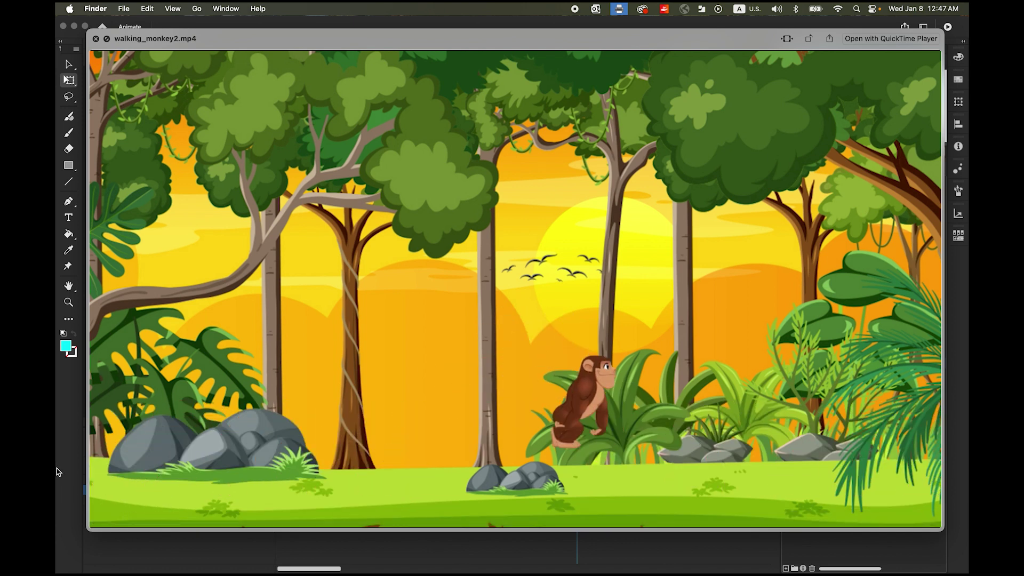
{"action": "mouse_move", "coordinate": [120, 500]}
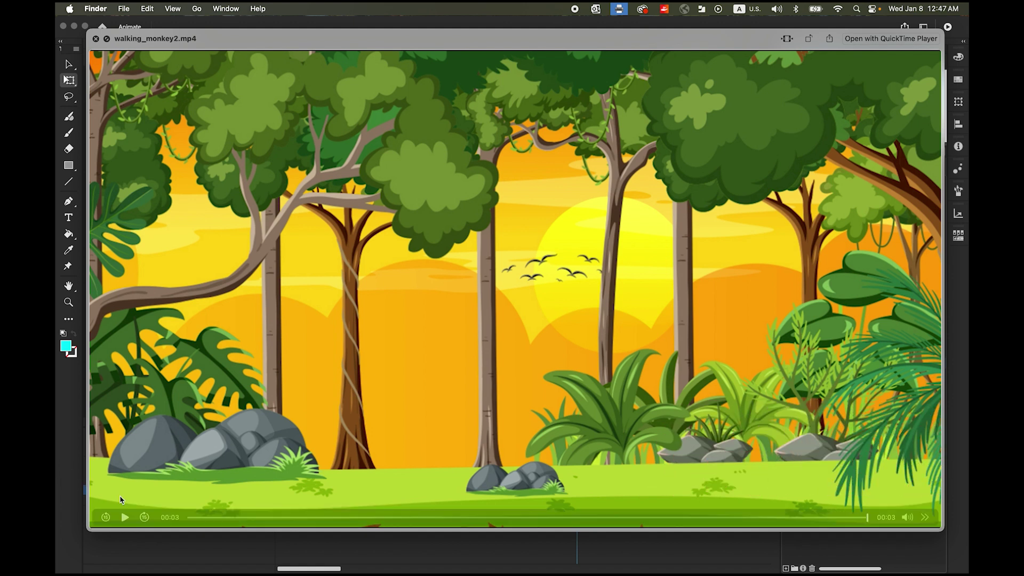
{"action": "left_click", "coordinate": [126, 519]}
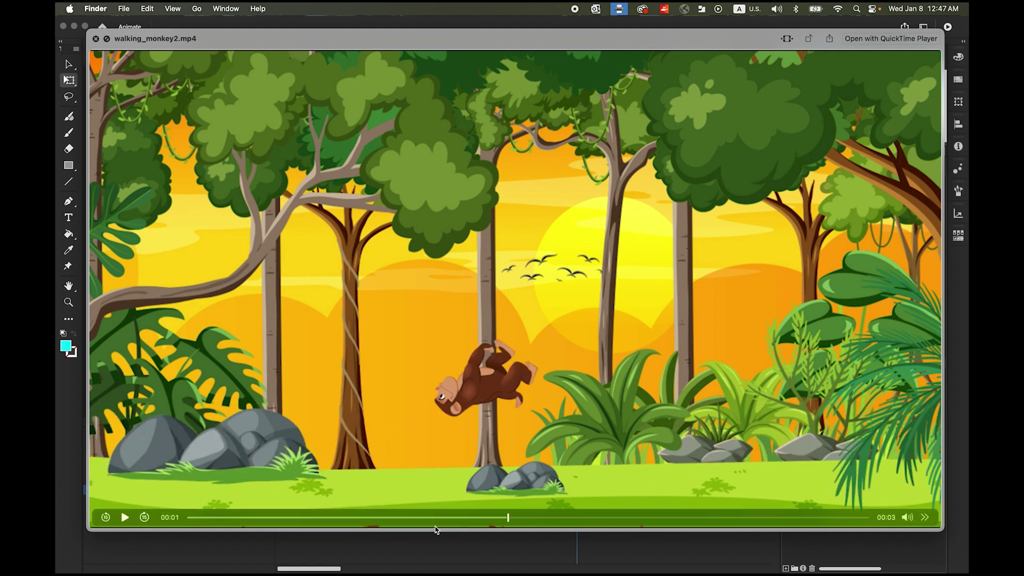
{"action": "left_click_drag", "start_coordinate": [509, 517], "coordinate": [592, 528]}
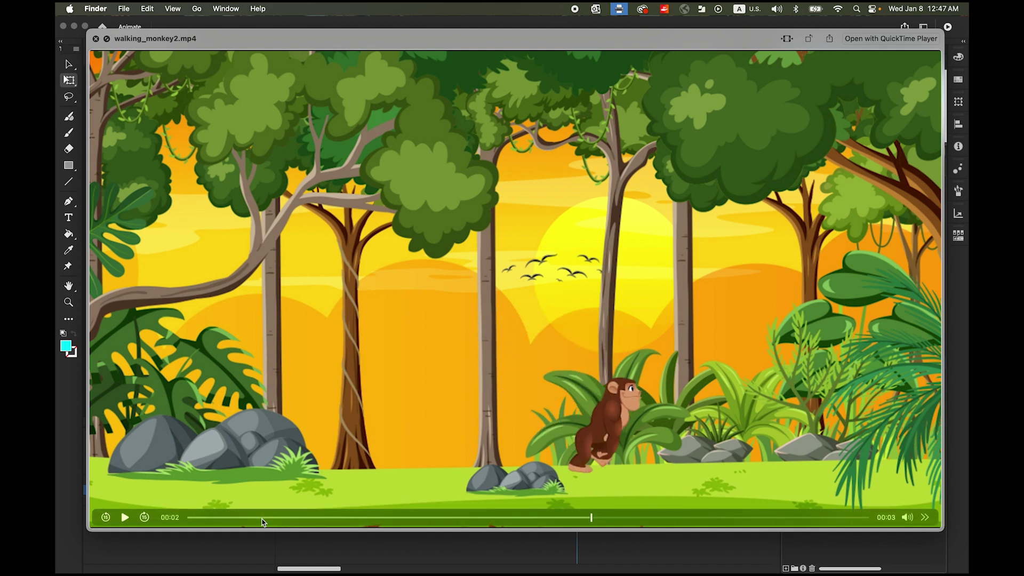